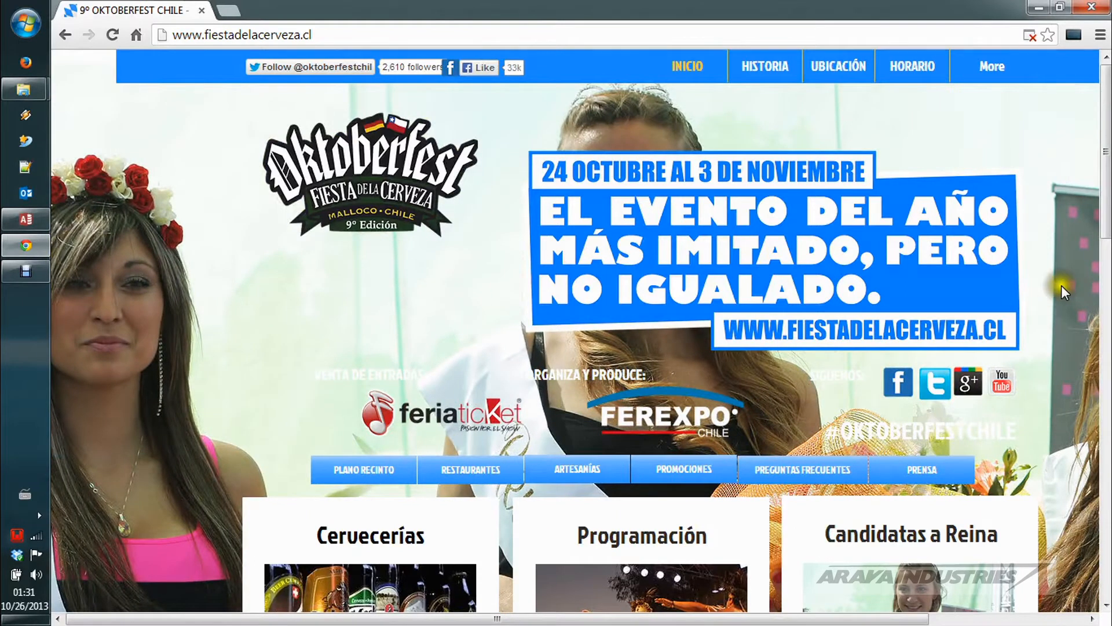
# Step: Look through the Oktoberfest Chile home page from the header to the footer and back, including its restrictions and ticket sale banners
pyautogui.scroll(-7, 1061, 285)
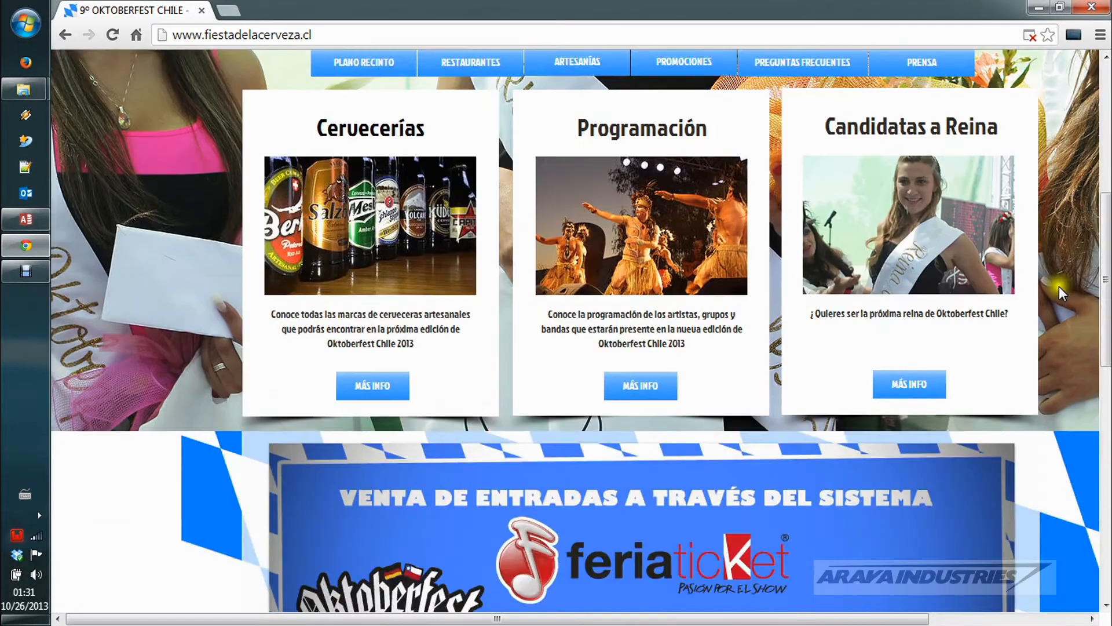
pyautogui.scroll(-3, 1057, 288)
pyautogui.scroll(-3, 1055, 293)
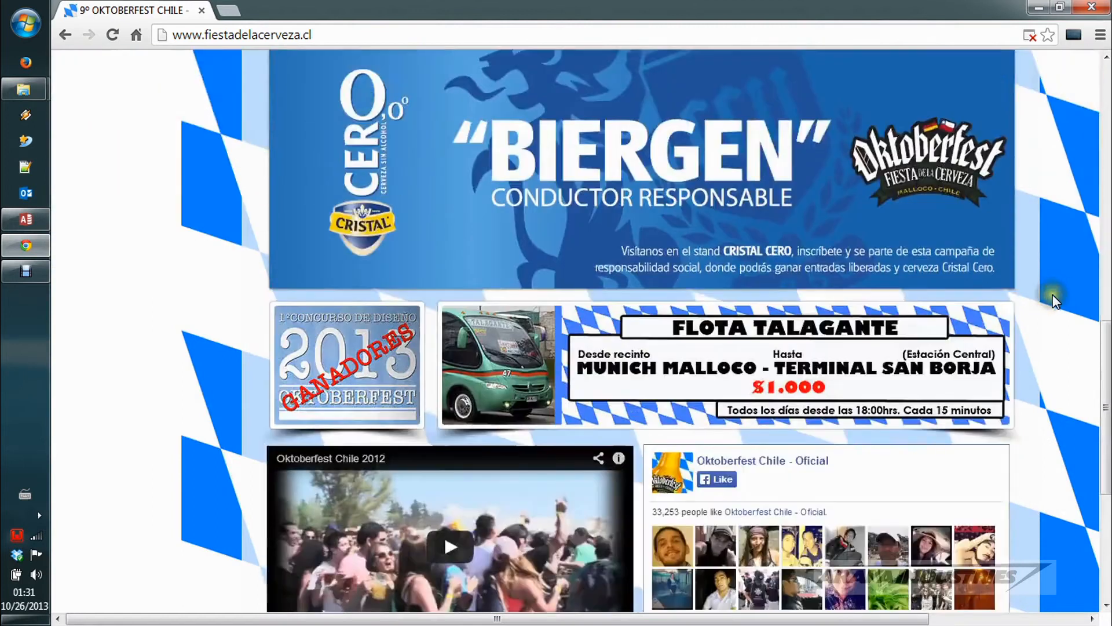
pyautogui.scroll(-3, 1054, 298)
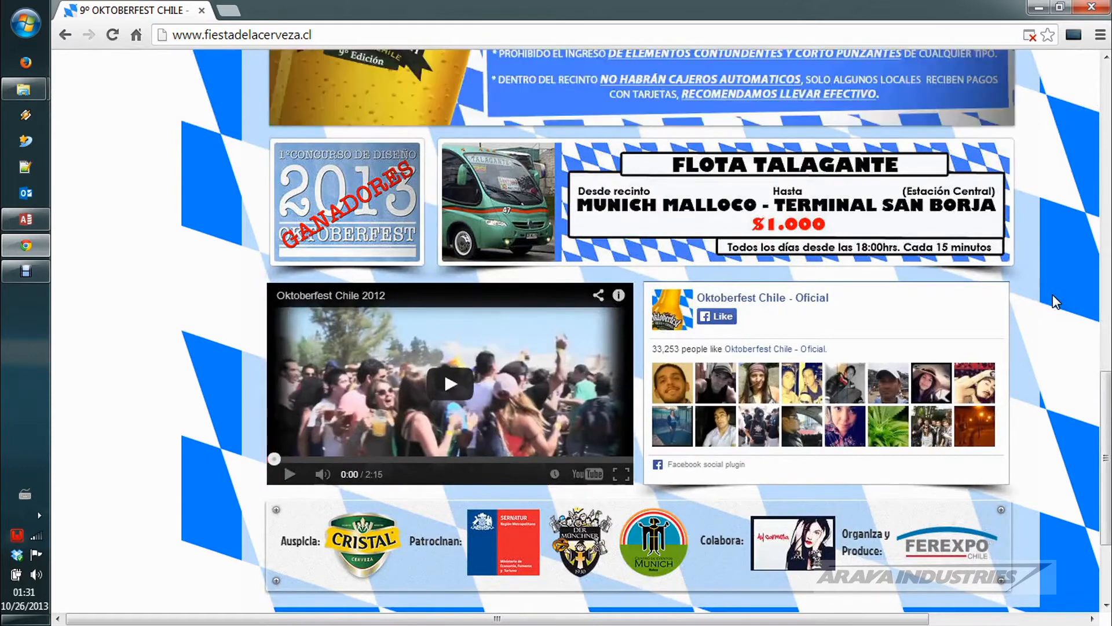
pyautogui.scroll(15, 1055, 301)
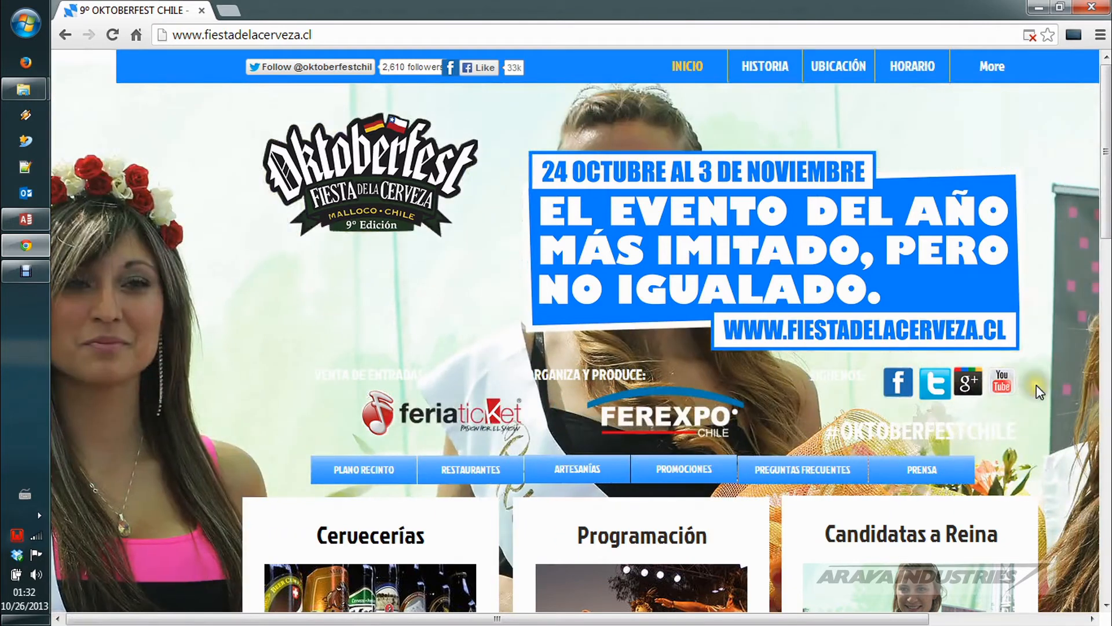
pyautogui.scroll(-10, 1037, 386)
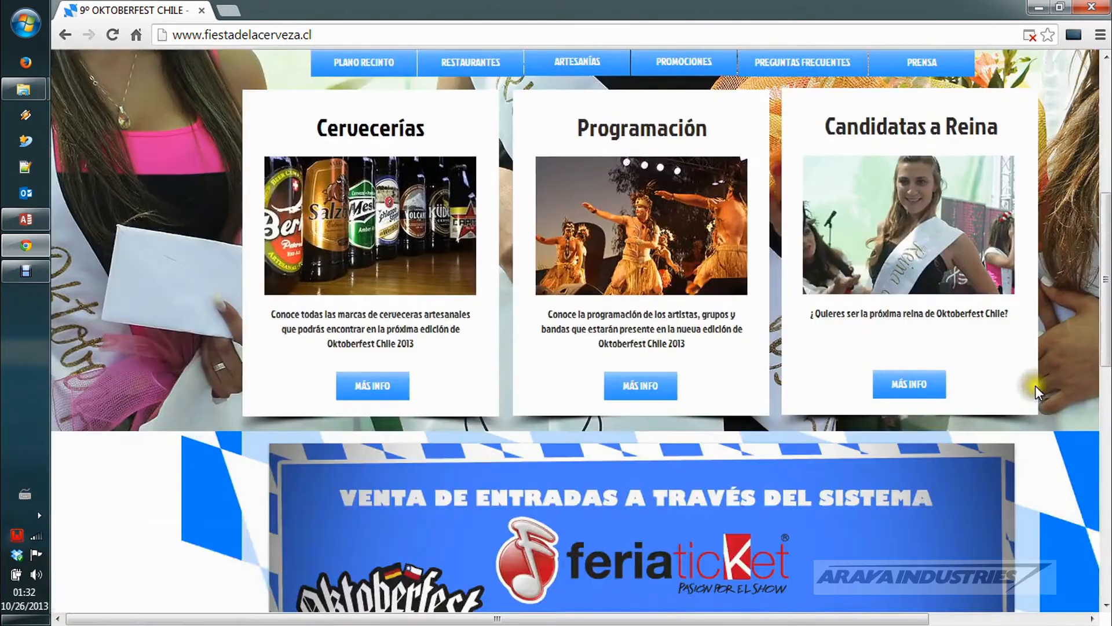
pyautogui.scroll(-4, 1037, 397)
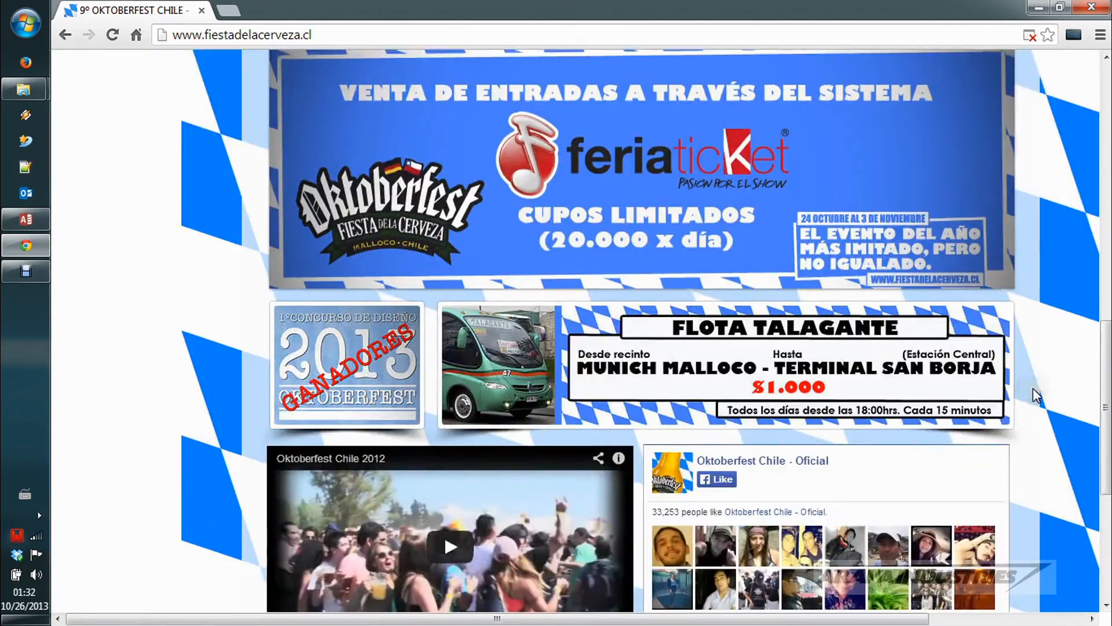
pyautogui.scroll(-7, 1037, 396)
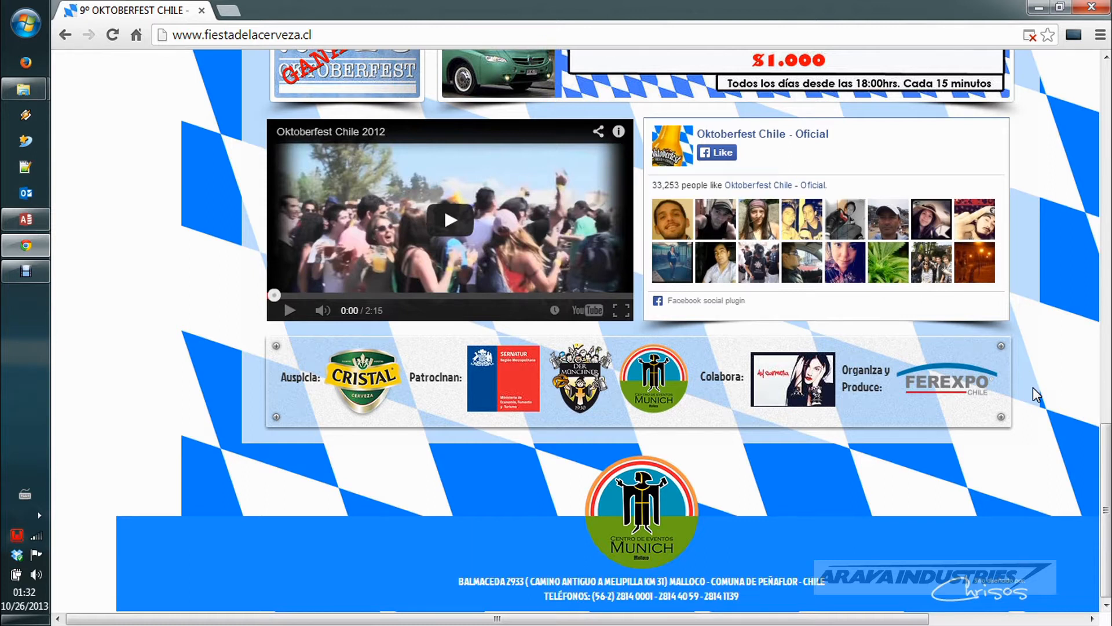
pyautogui.scroll(8, 1036, 396)
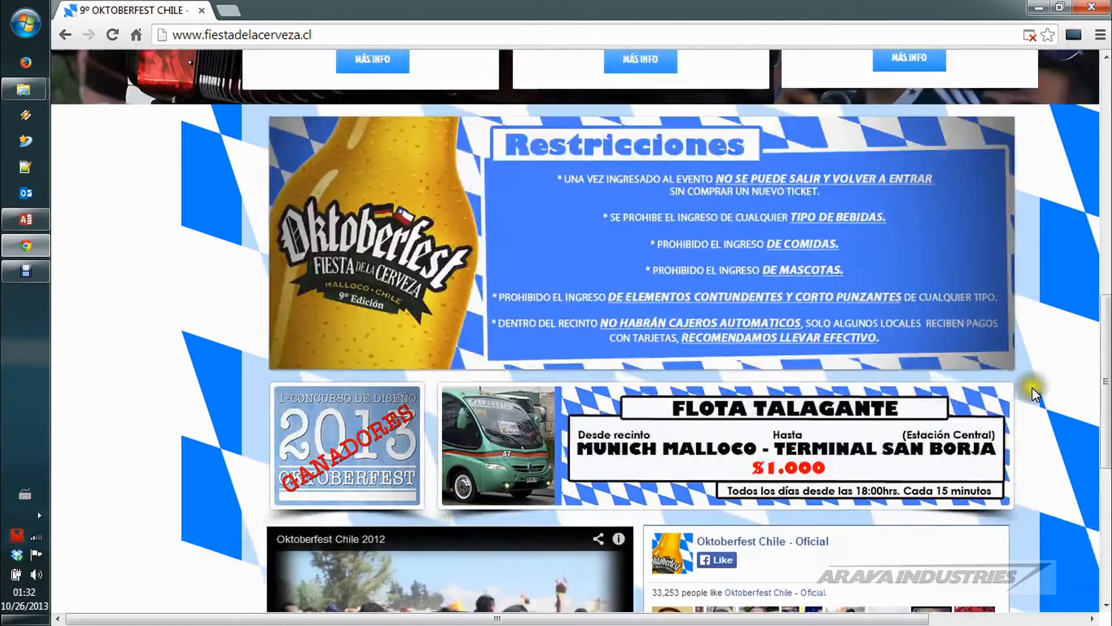
pyautogui.scroll(5, 1036, 395)
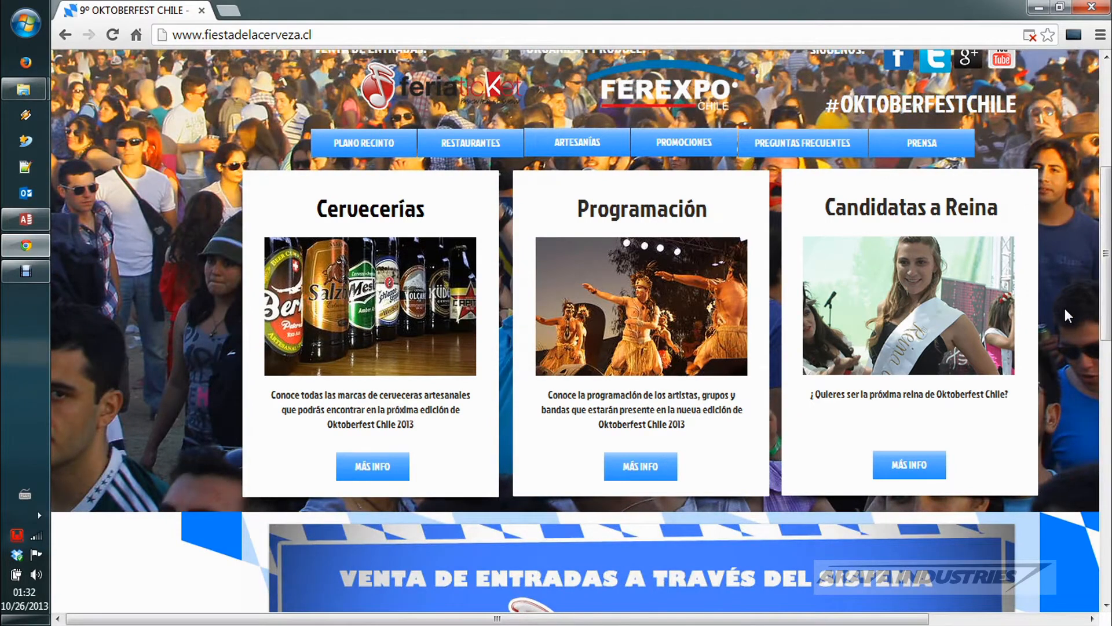
pyautogui.scroll(1, 1064, 308)
pyautogui.scroll(4, 1065, 308)
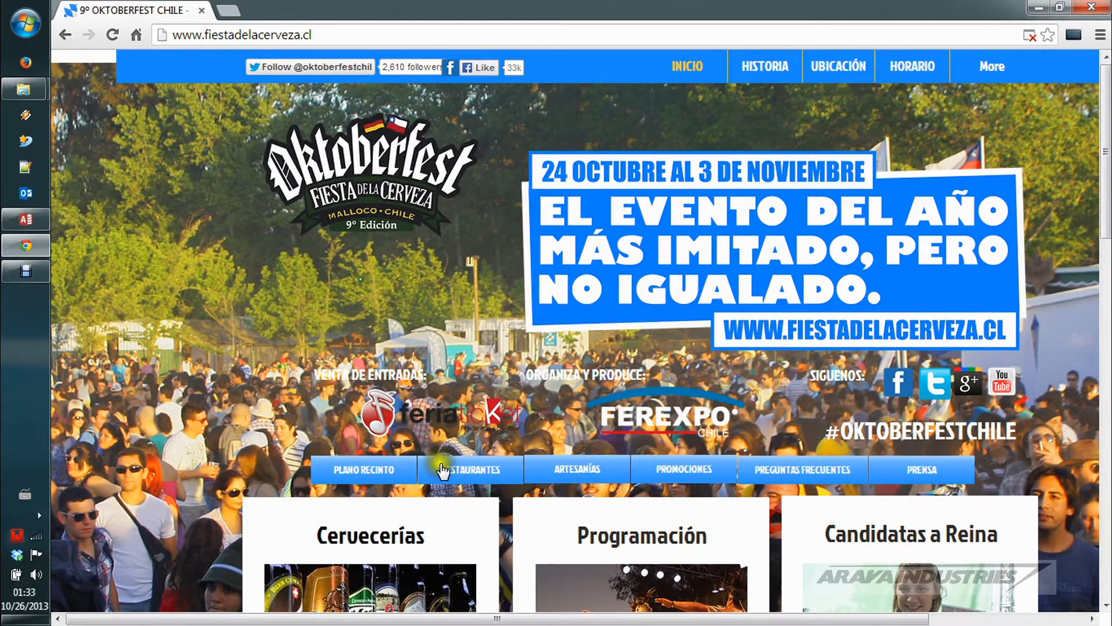
# Step: Check 24 October in the system calendar for October 2013 and close the calendar
pyautogui.click(28, 600)
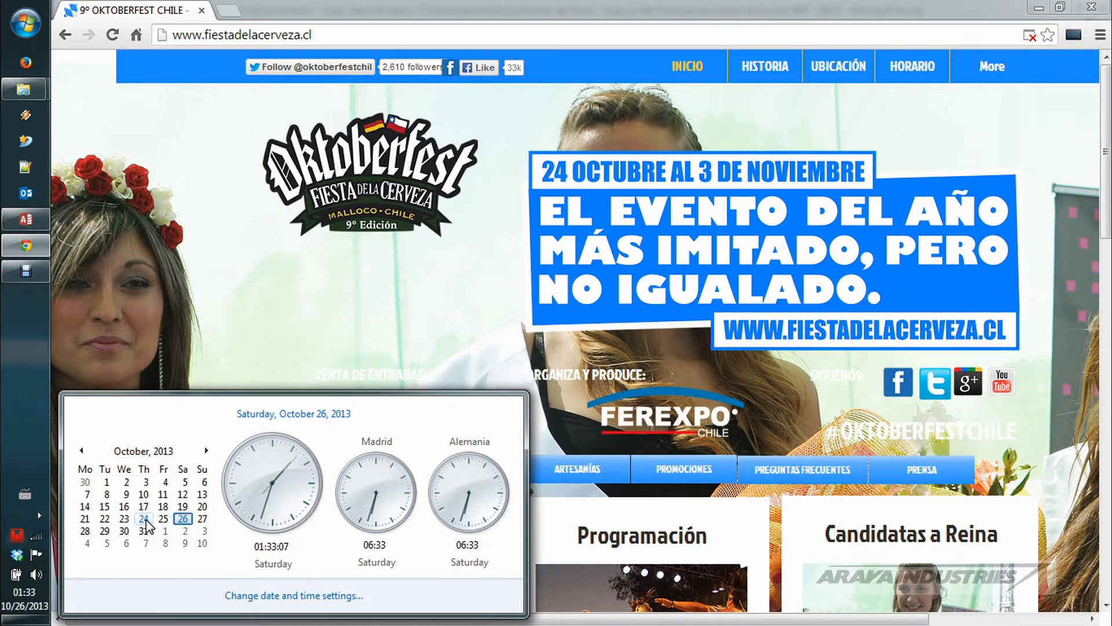
pyautogui.click(146, 519)
pyautogui.click(204, 528)
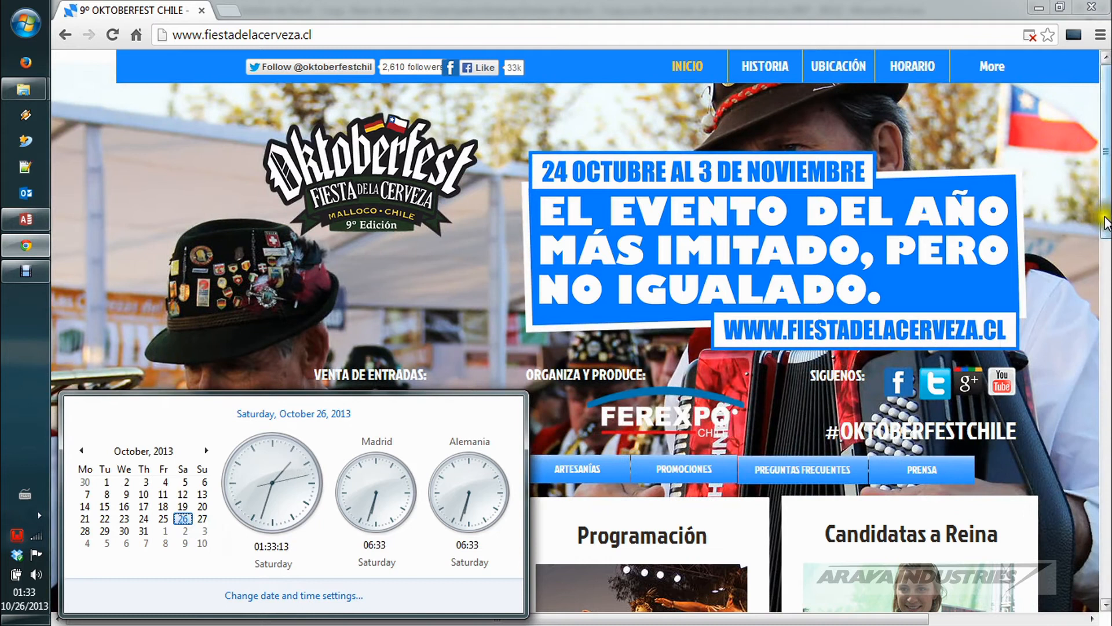
pyautogui.click(1103, 226)
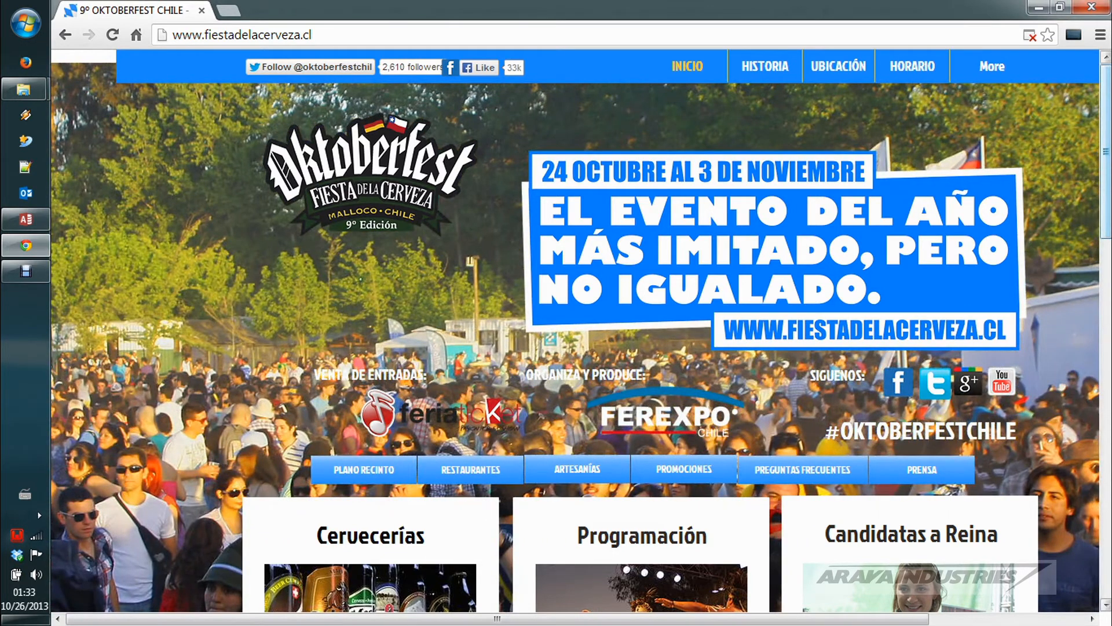
# Step: Switch to the Gestion de Stock - Copy database in Access and open the CLIENTES and Clientes de Santiago tables
pyautogui.click(26, 219)
pyautogui.click(625, 308)
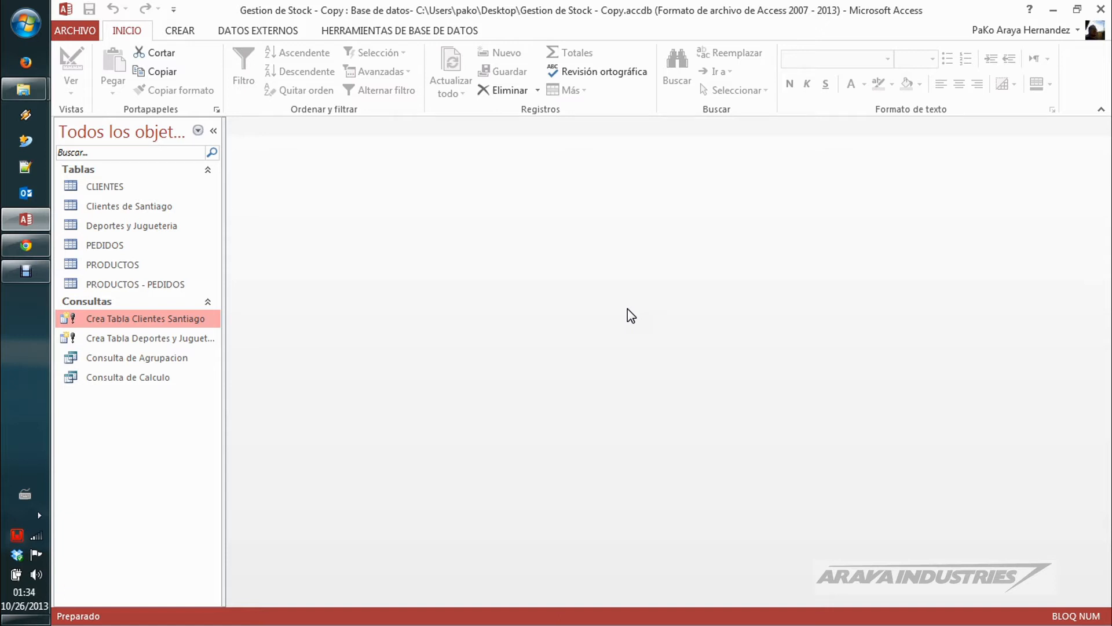
pyautogui.doubleClick(119, 185)
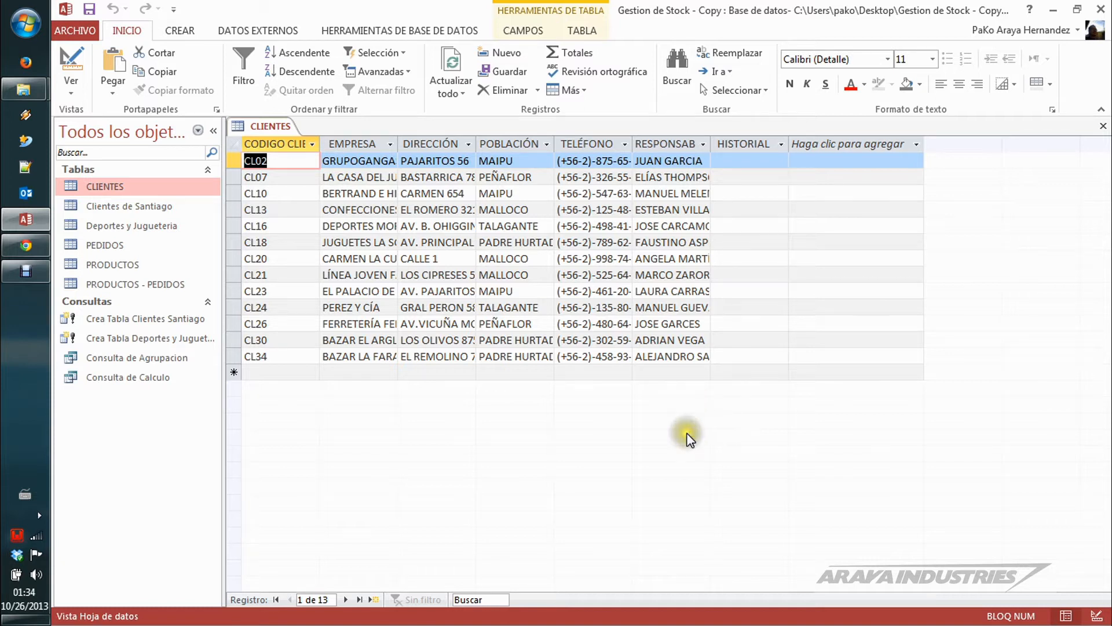
pyautogui.doubleClick(149, 207)
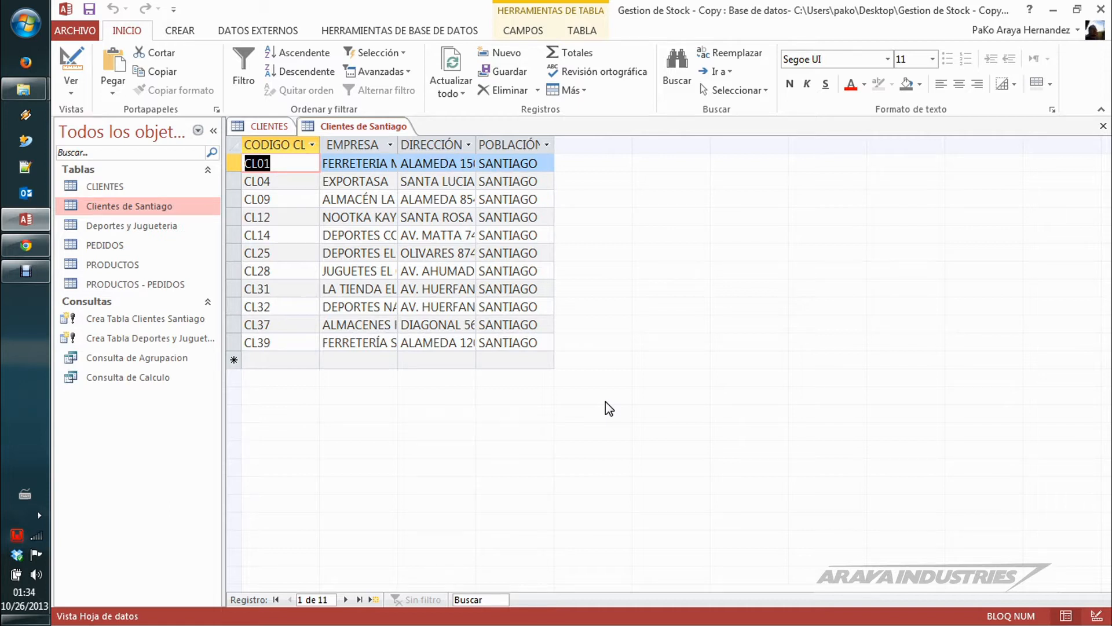
# Step: Check which towns the POBLACIÓN filter of CLIENTES offers, compare with Clientes de Santiago, and close both tables
pyautogui.click(266, 127)
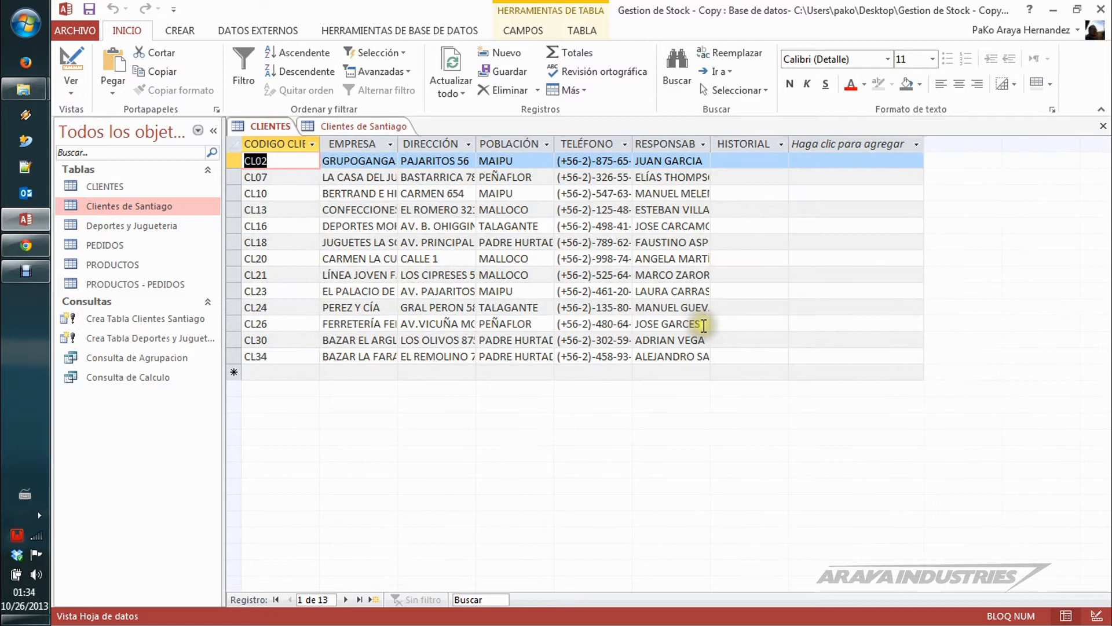
pyautogui.click(546, 144)
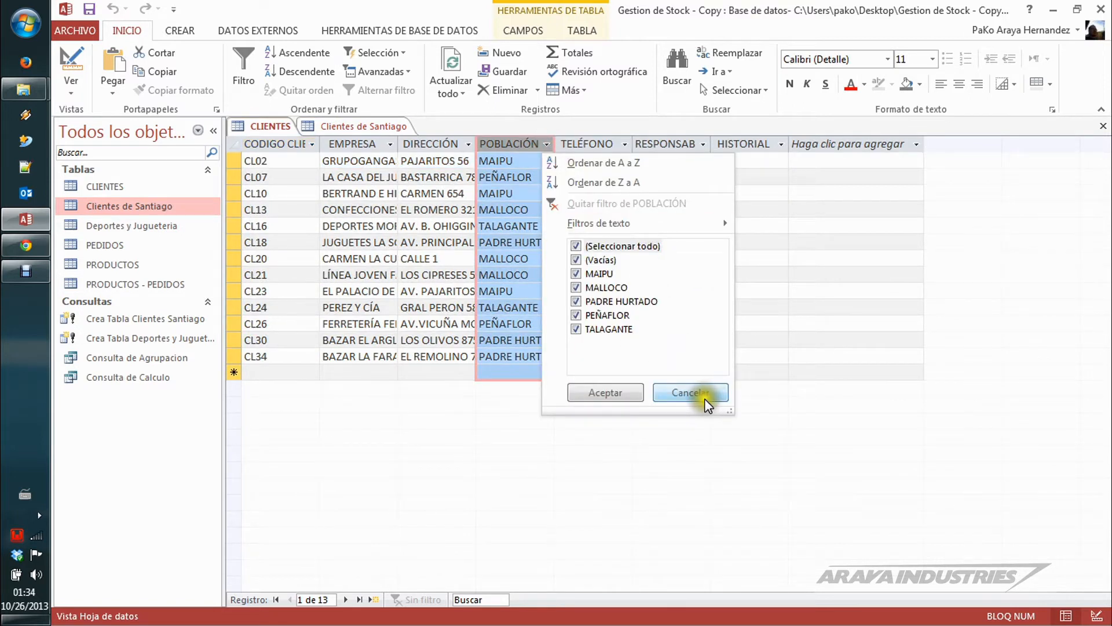
pyautogui.click(691, 393)
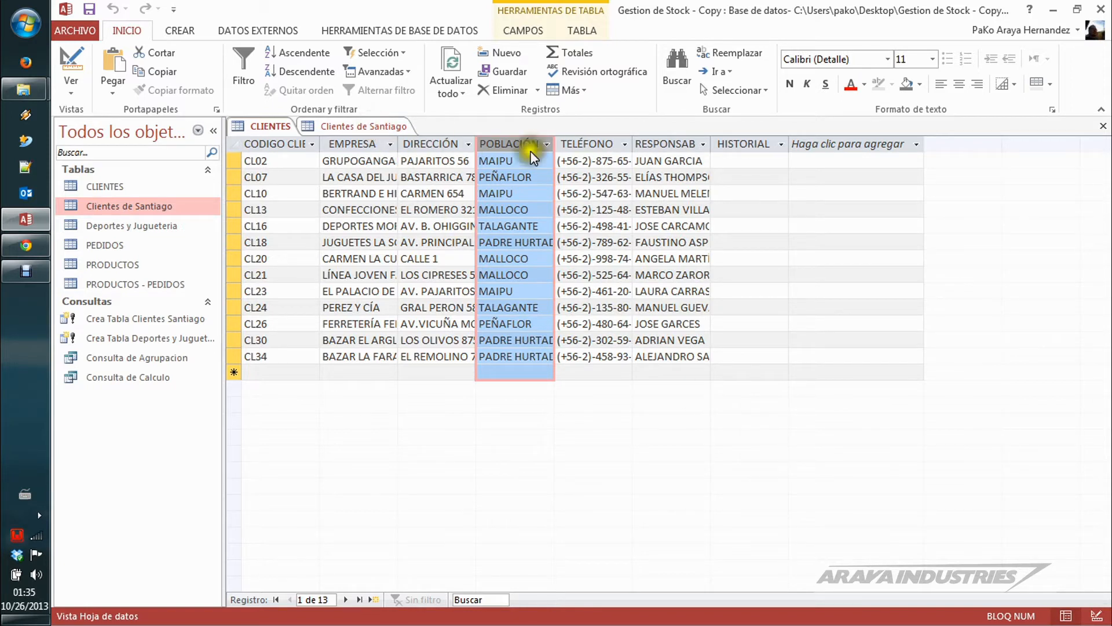
pyautogui.click(357, 126)
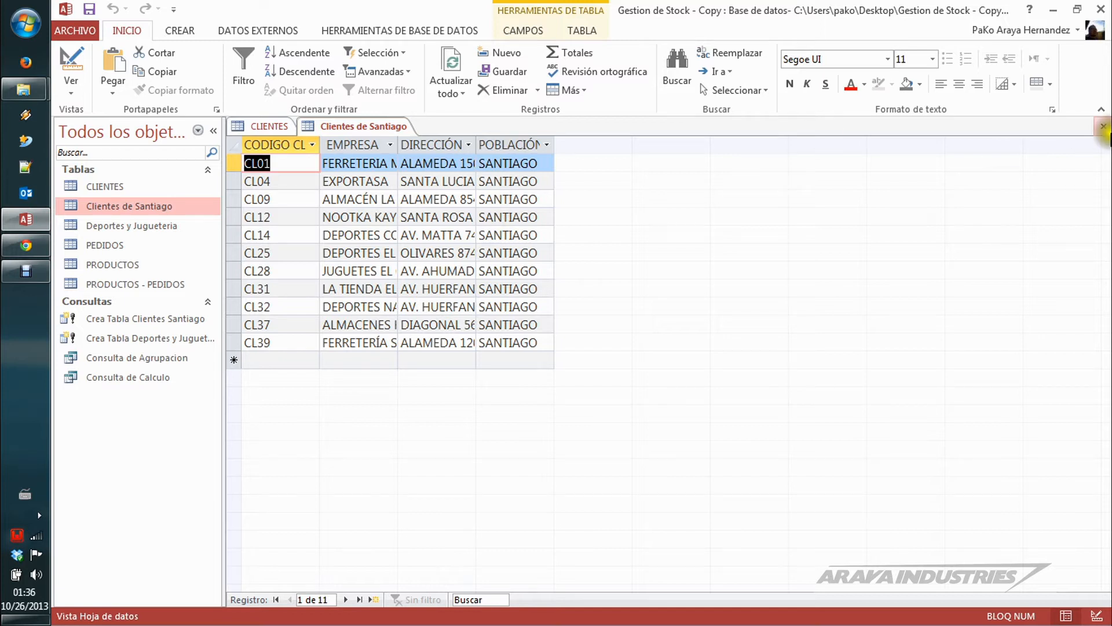
pyautogui.click(1103, 126)
pyautogui.click(1103, 127)
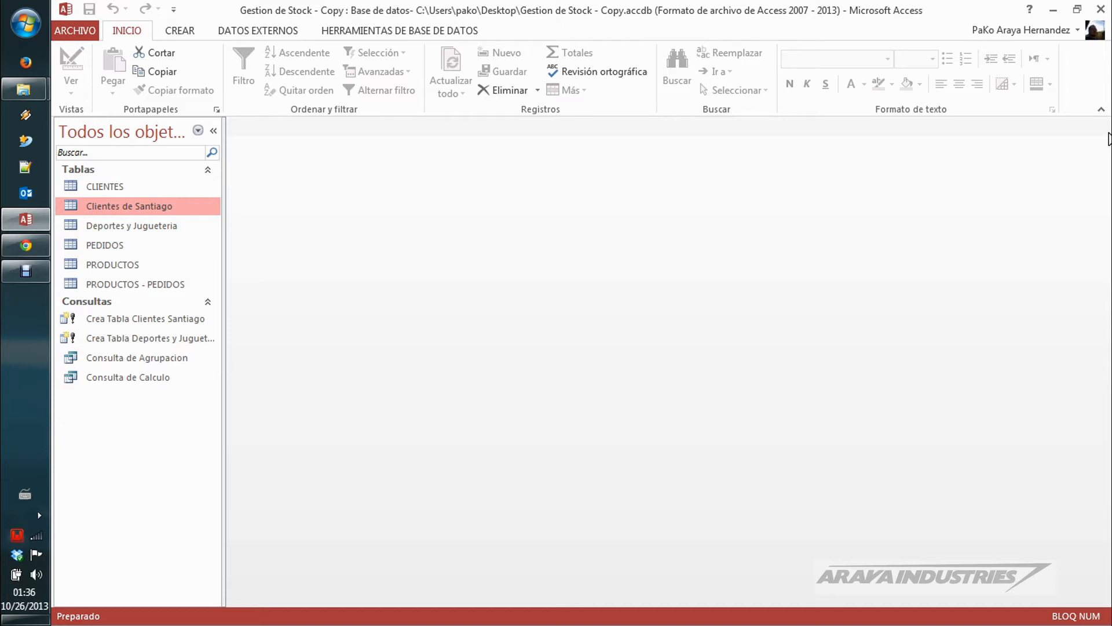
# Step: Create a new design-view query based on the Clientes de Santiago table and enlarge its field list
pyautogui.click(183, 32)
pyautogui.click(347, 73)
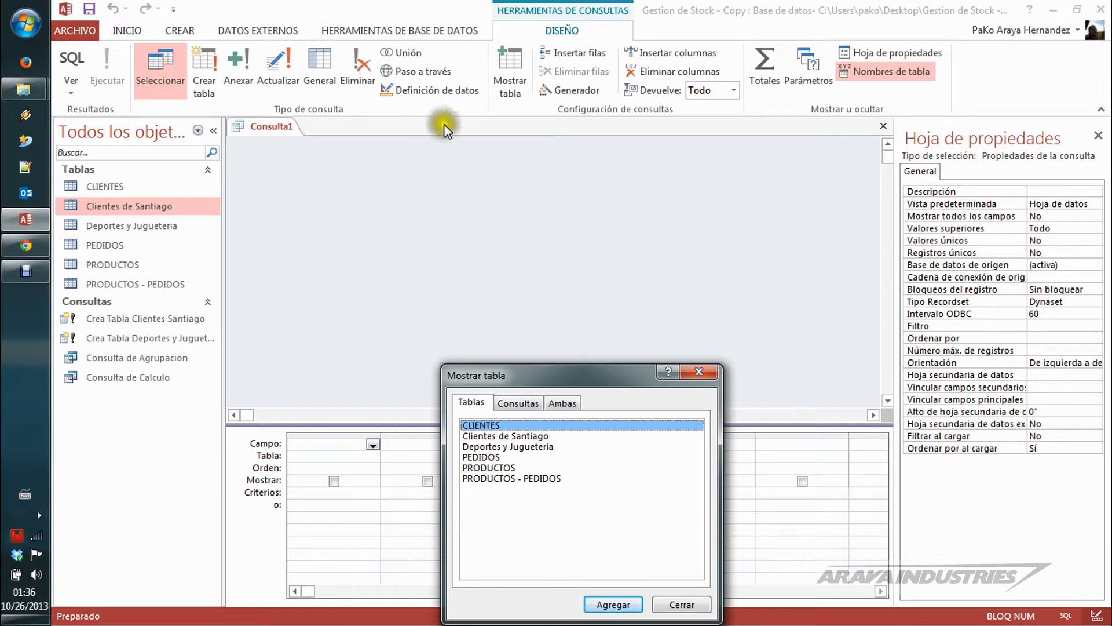
pyautogui.moveTo(594, 379); pyautogui.dragTo(586, 170)
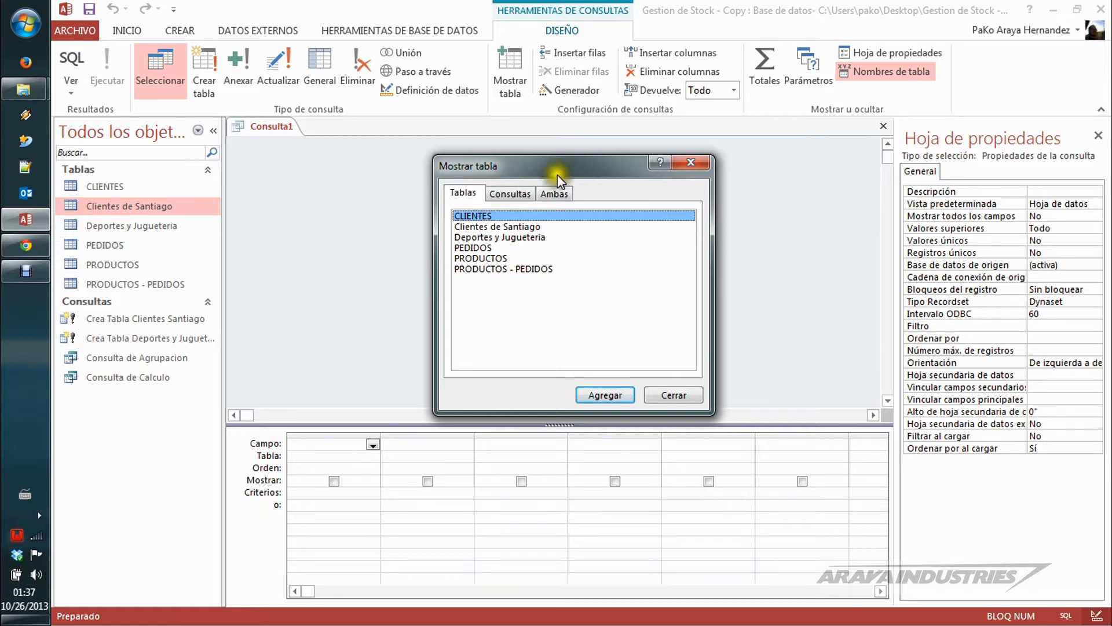
pyautogui.doubleClick(536, 228)
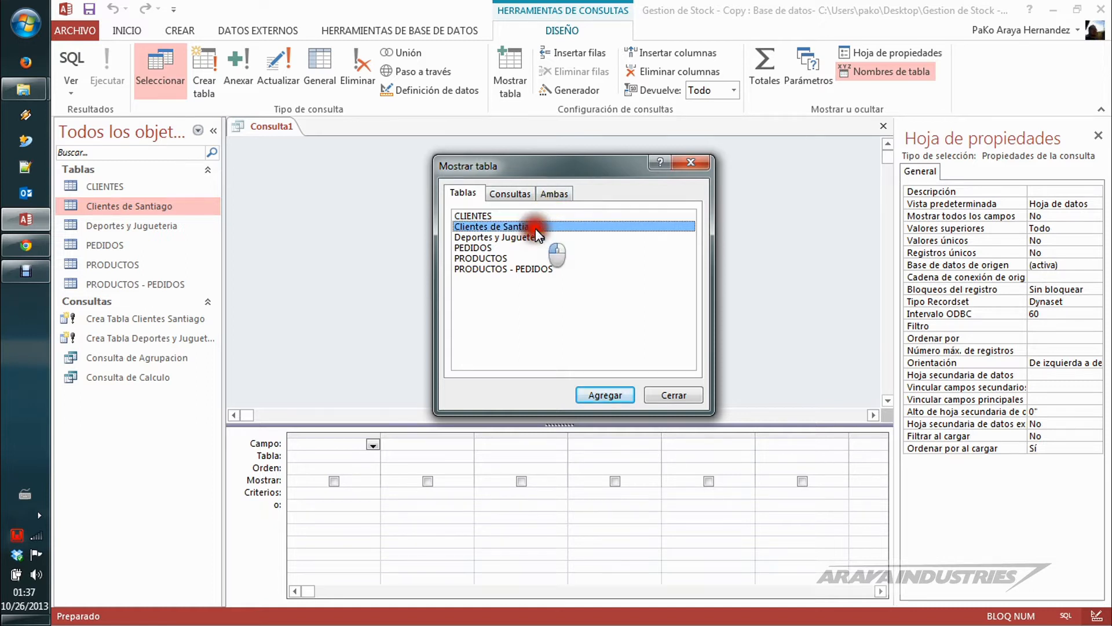
pyautogui.click(694, 168)
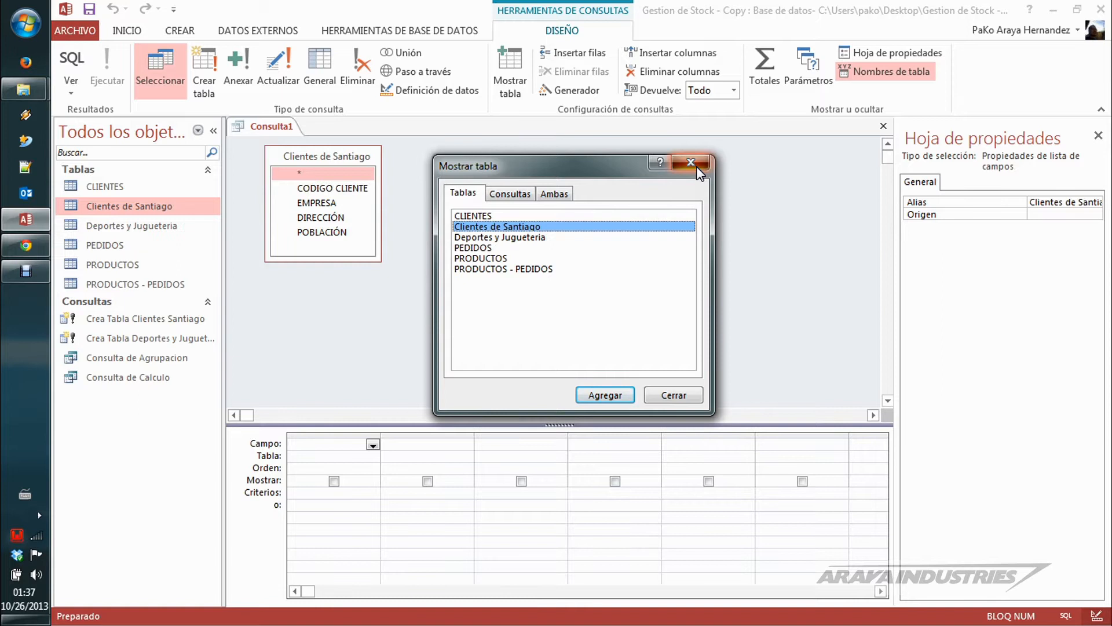
pyautogui.moveTo(384, 261); pyautogui.dragTo(429, 298)
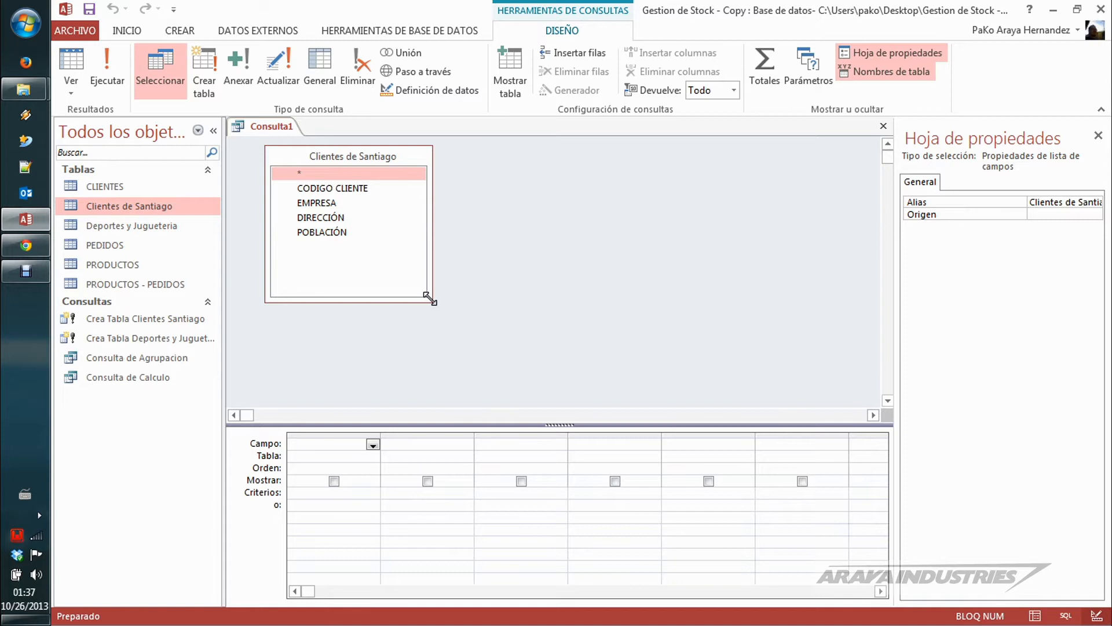
# Step: Compare the query's Clientes de Santiago fields with the field design of the CLIENTES table, and close that table
pyautogui.click(325, 217)
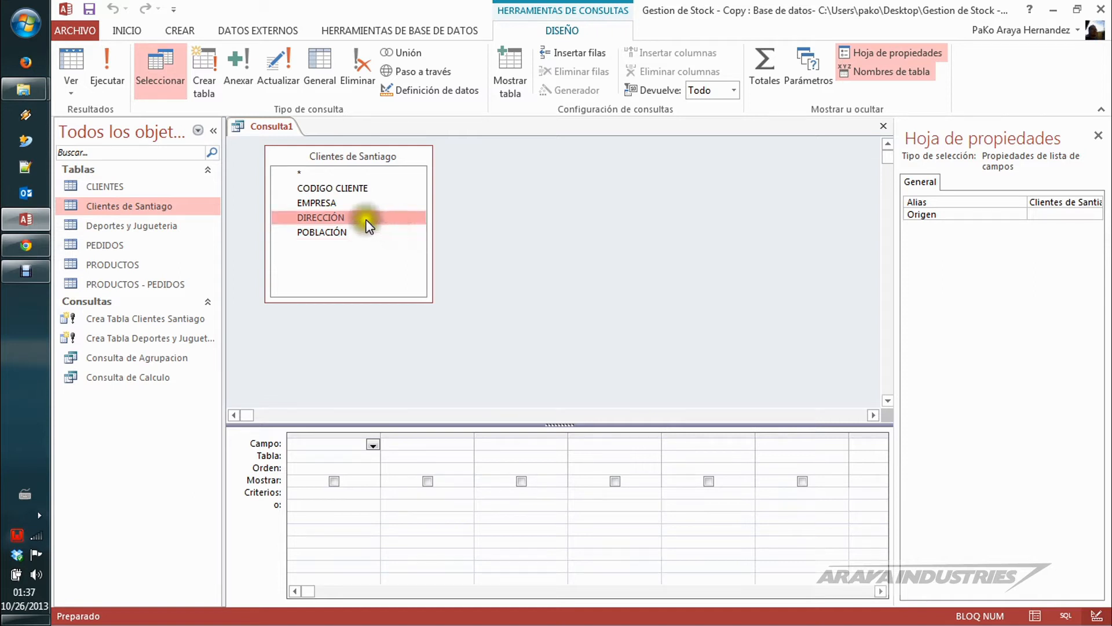
pyautogui.click(337, 203)
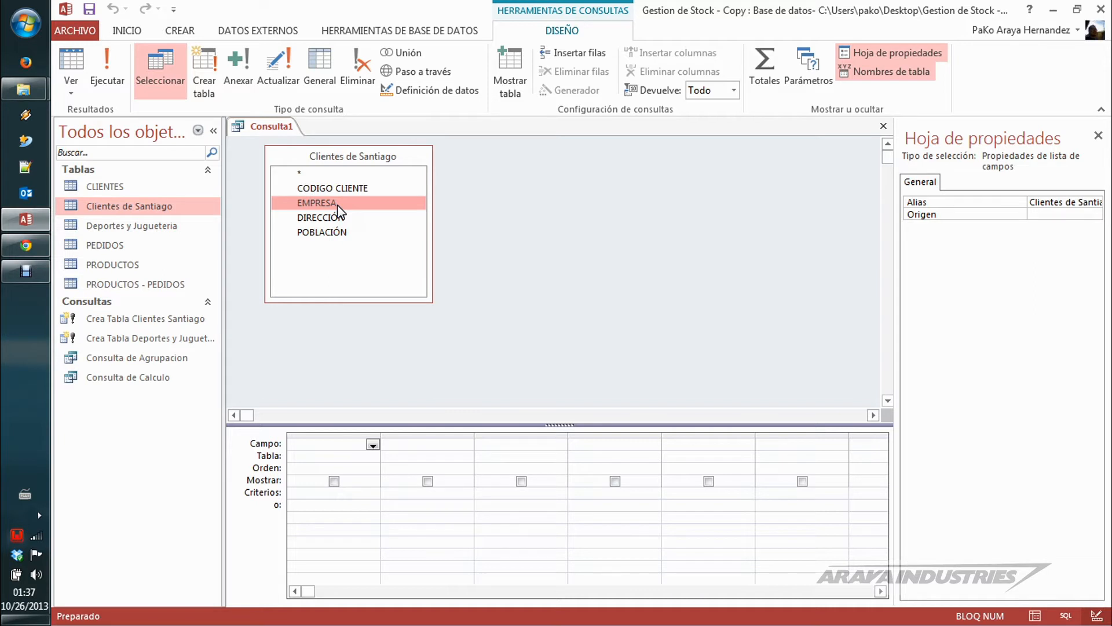
pyautogui.doubleClick(123, 185)
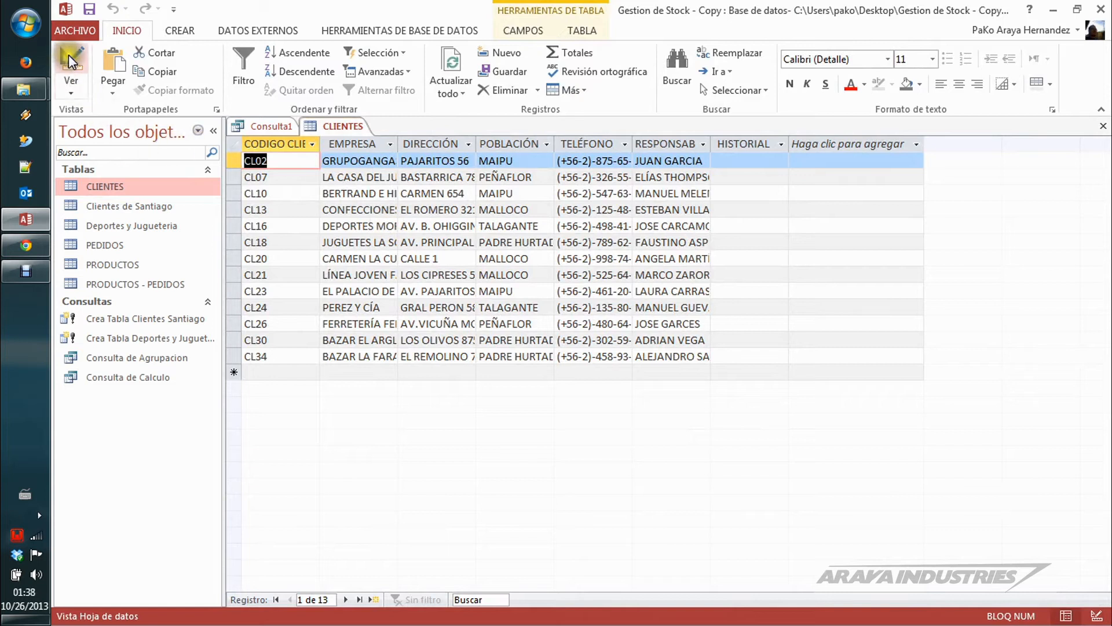
pyautogui.click(70, 73)
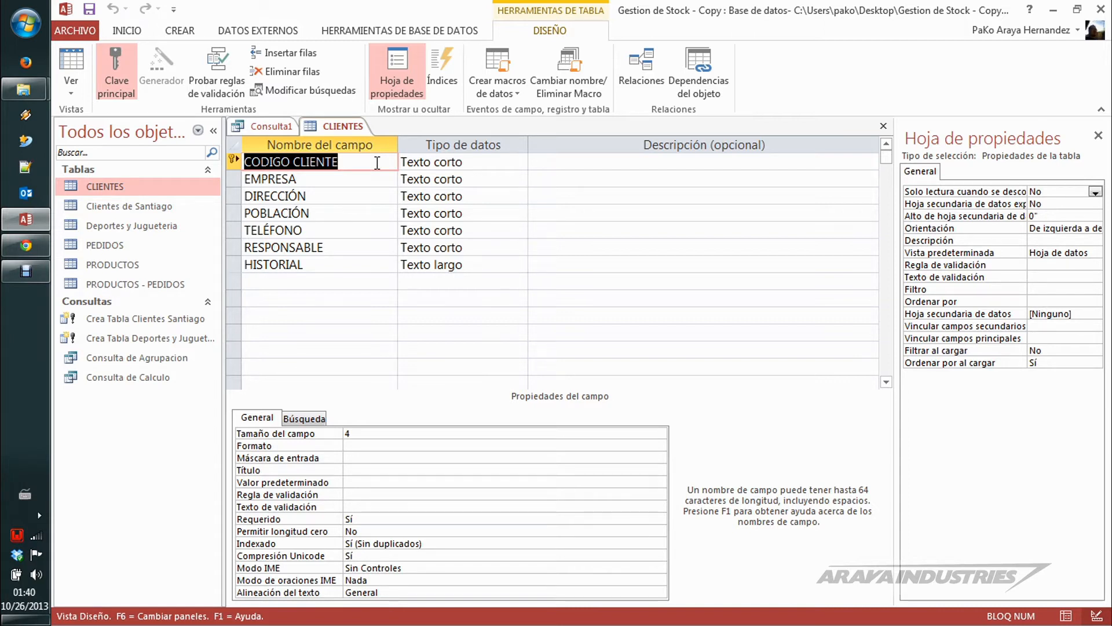
pyautogui.click(885, 128)
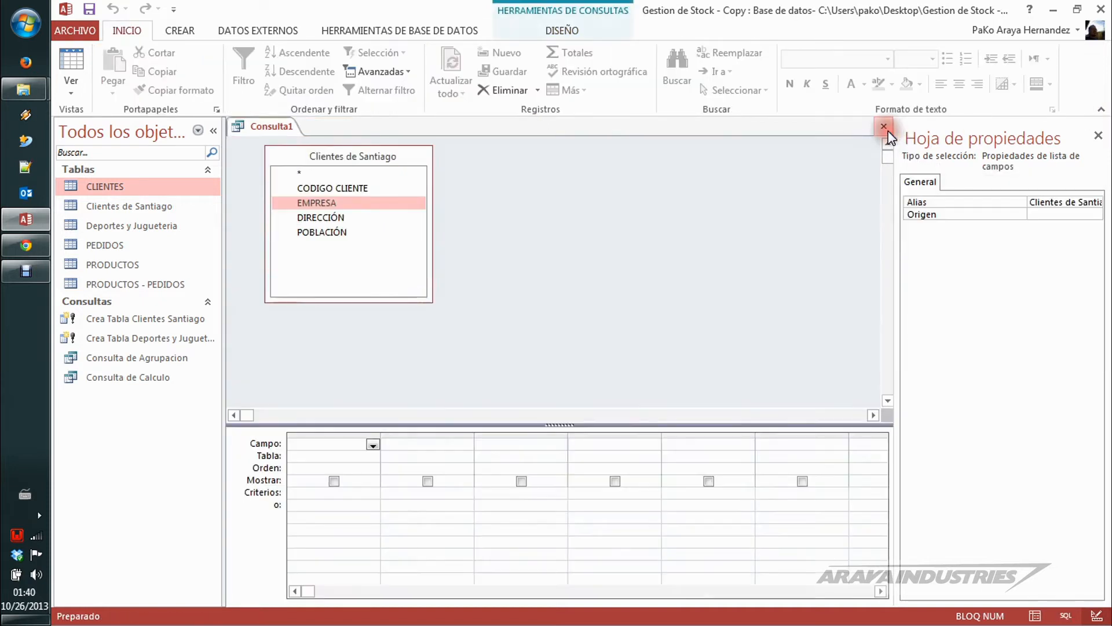
# Step: Add all fields of Clientes de Santiago to the query grid with the asterisk and close the property sheet
pyautogui.doubleClick(311, 173)
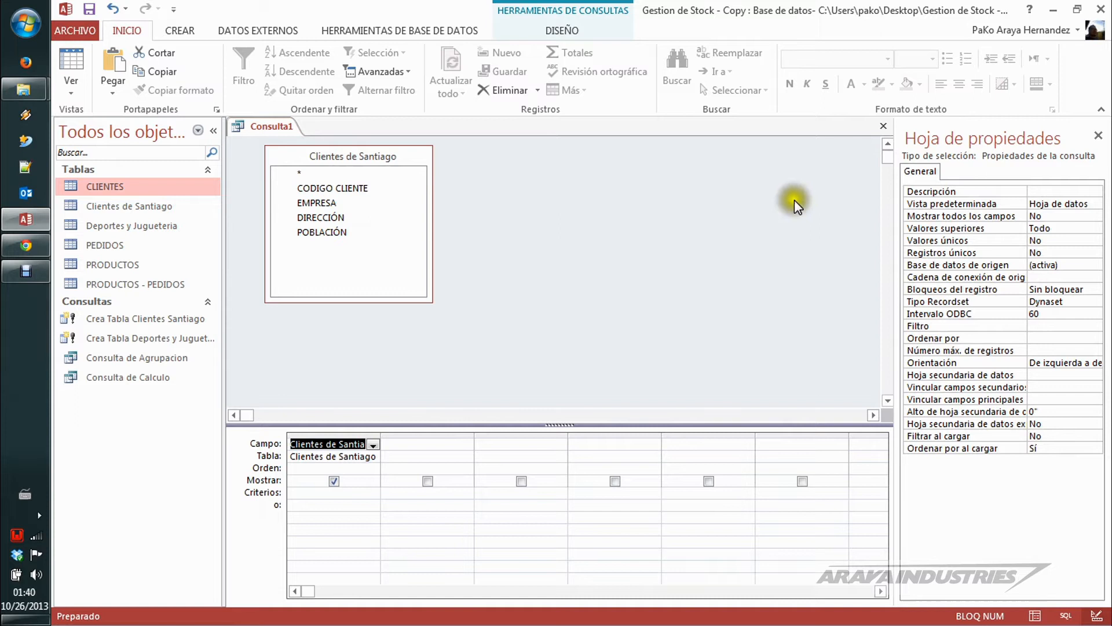
pyautogui.click(1098, 137)
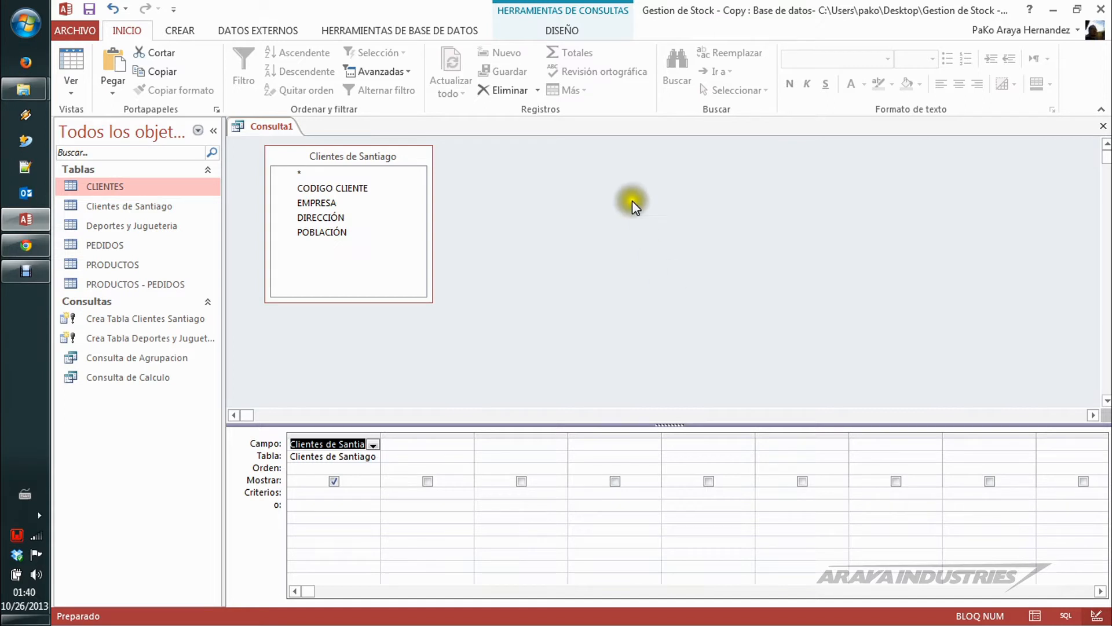
# Step: Convert the query into an append query that targets the CLIENTES table in the active database
pyautogui.click(593, 32)
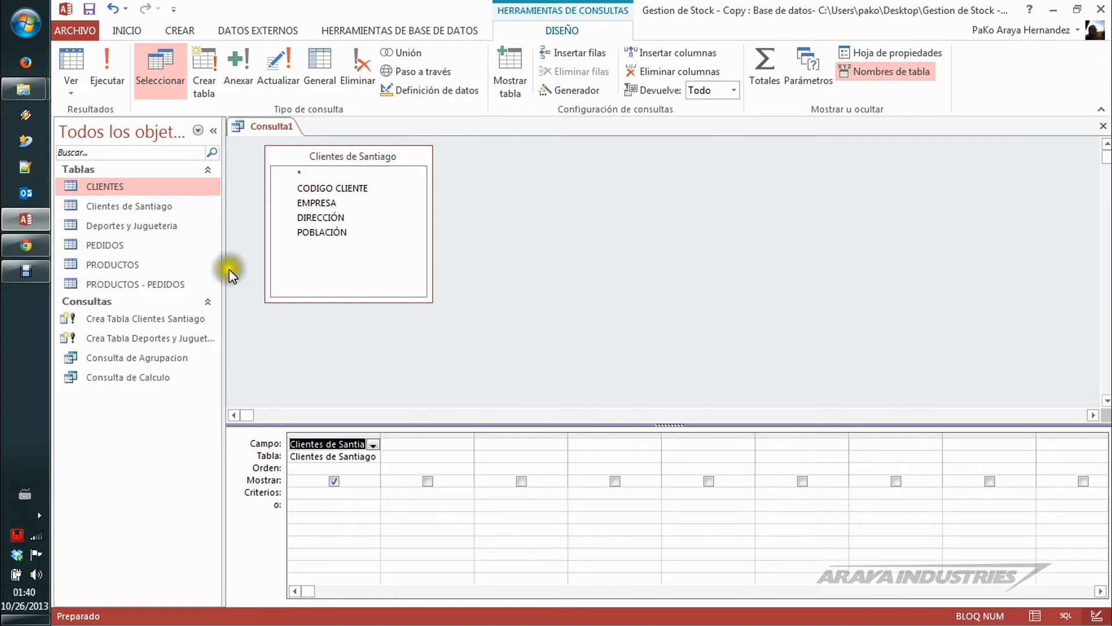
pyautogui.click(341, 484)
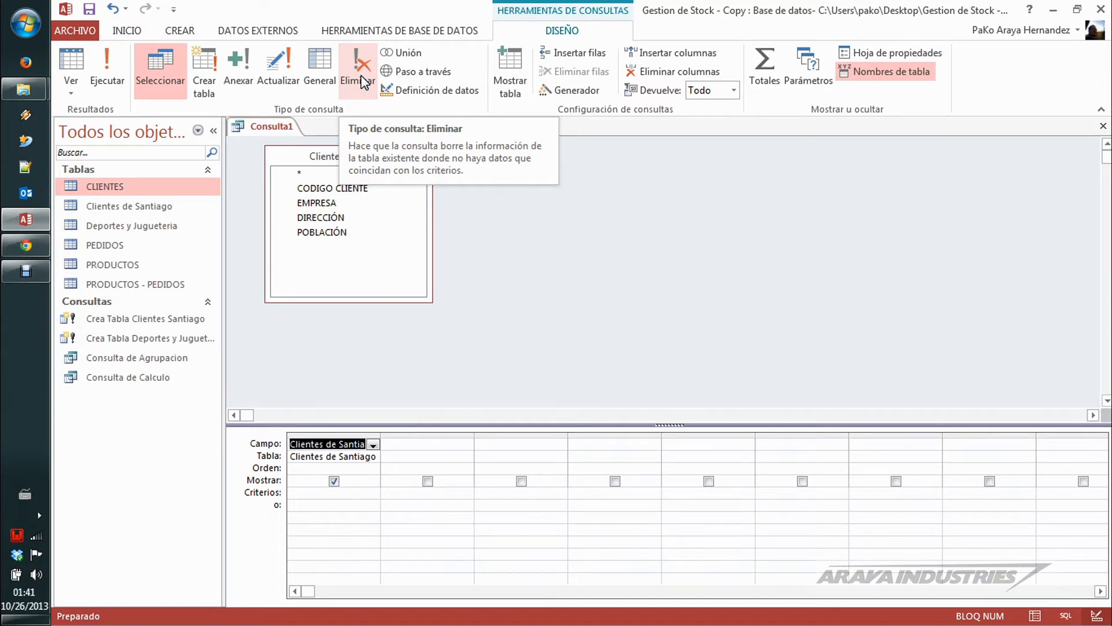
pyautogui.click(233, 62)
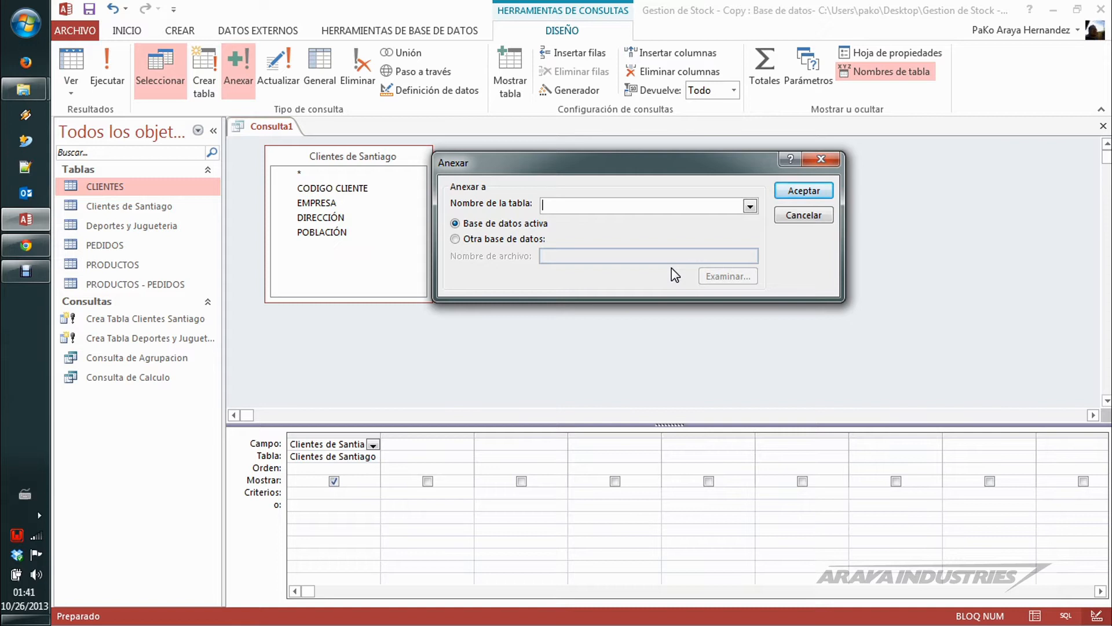
pyautogui.click(750, 206)
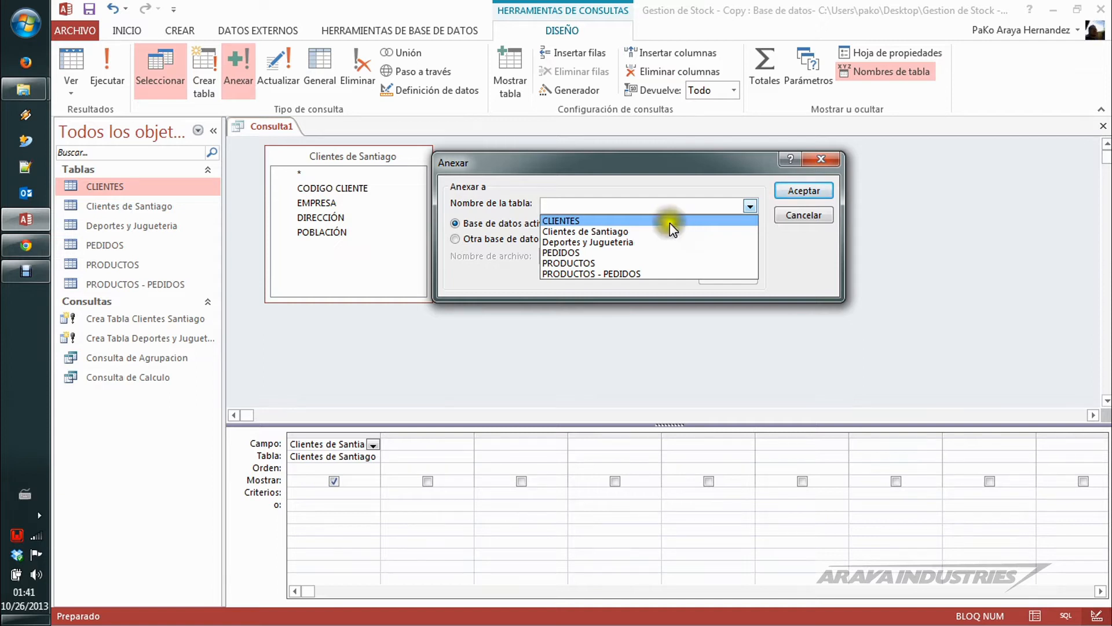
pyautogui.click(583, 223)
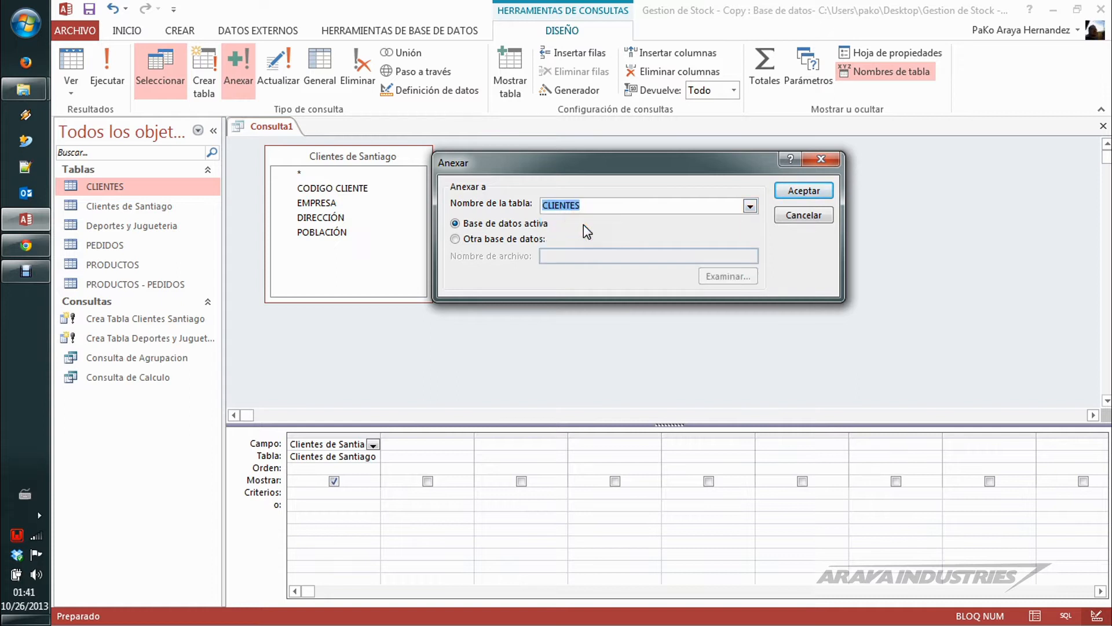
pyautogui.click(803, 191)
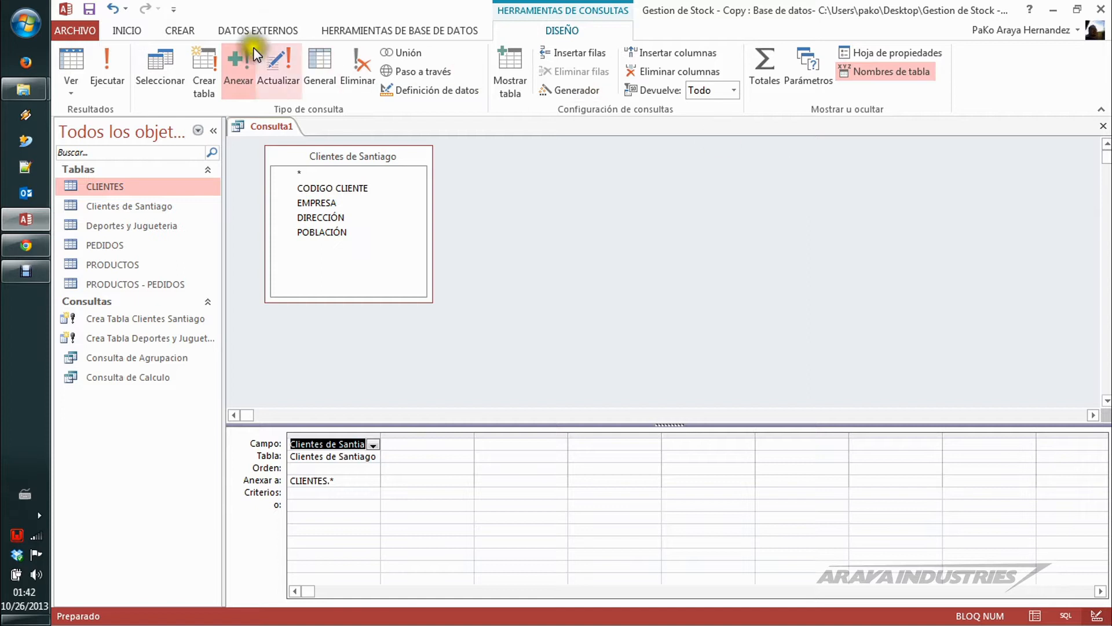
# Step: Start the append query but decline the confirmation, and check which towns the POBLACIÓN filter of the CLIENTES table offers
pyautogui.click(119, 61)
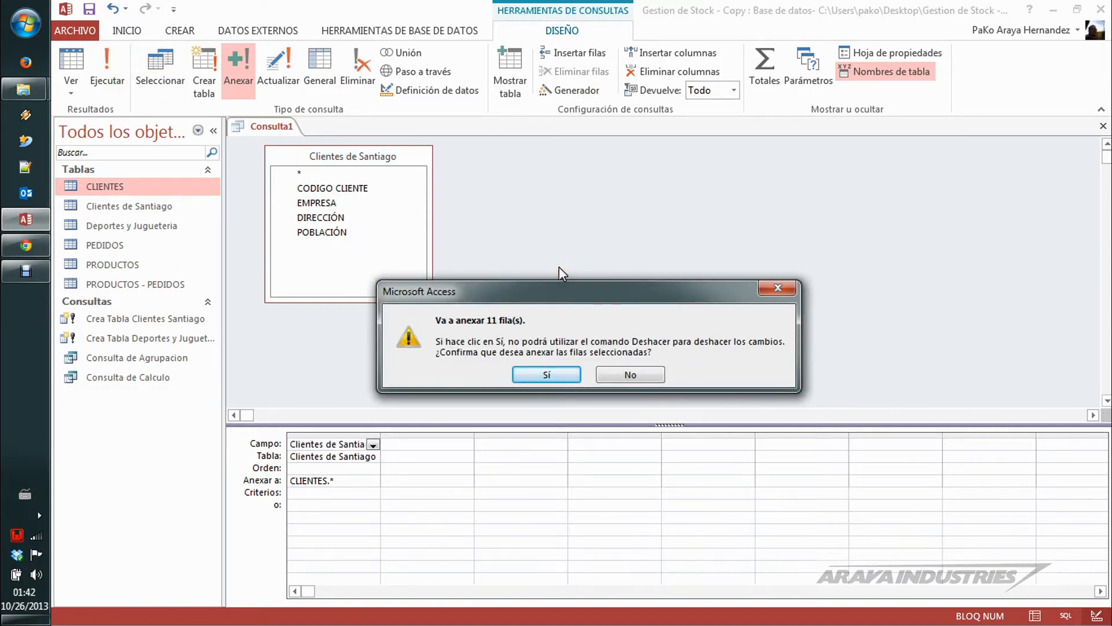
pyautogui.click(630, 373)
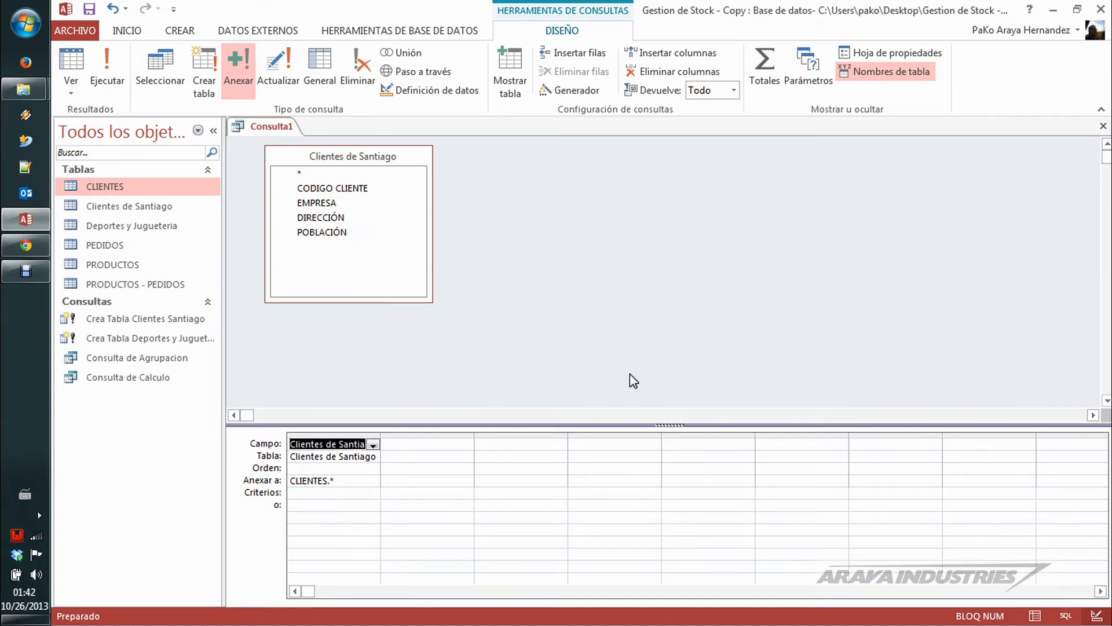
pyautogui.doubleClick(116, 187)
pyautogui.click(546, 144)
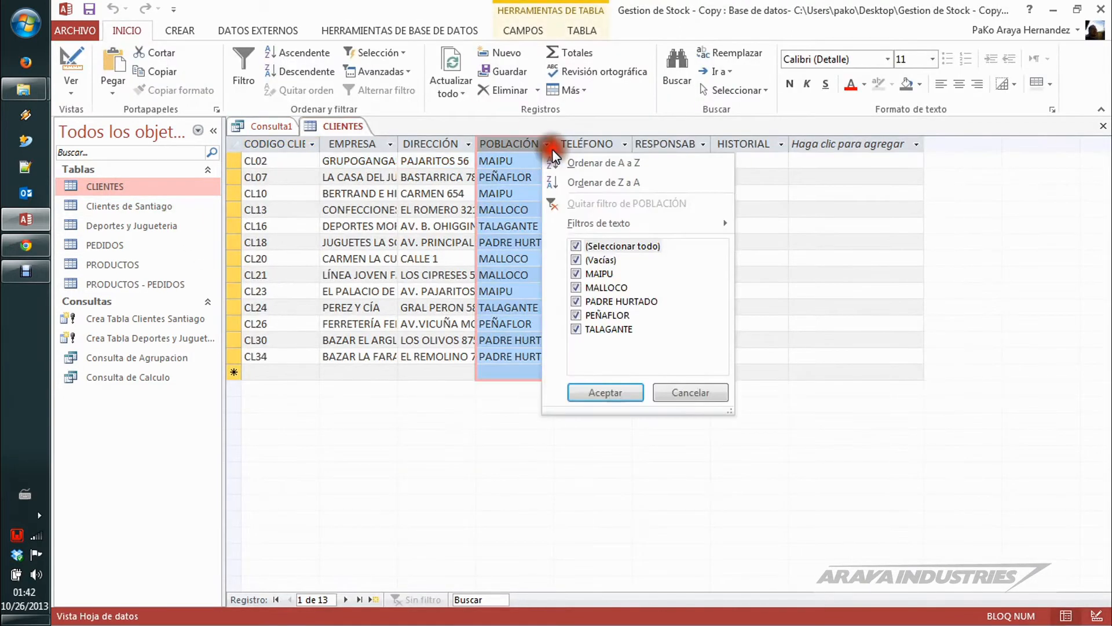
pyautogui.click(516, 145)
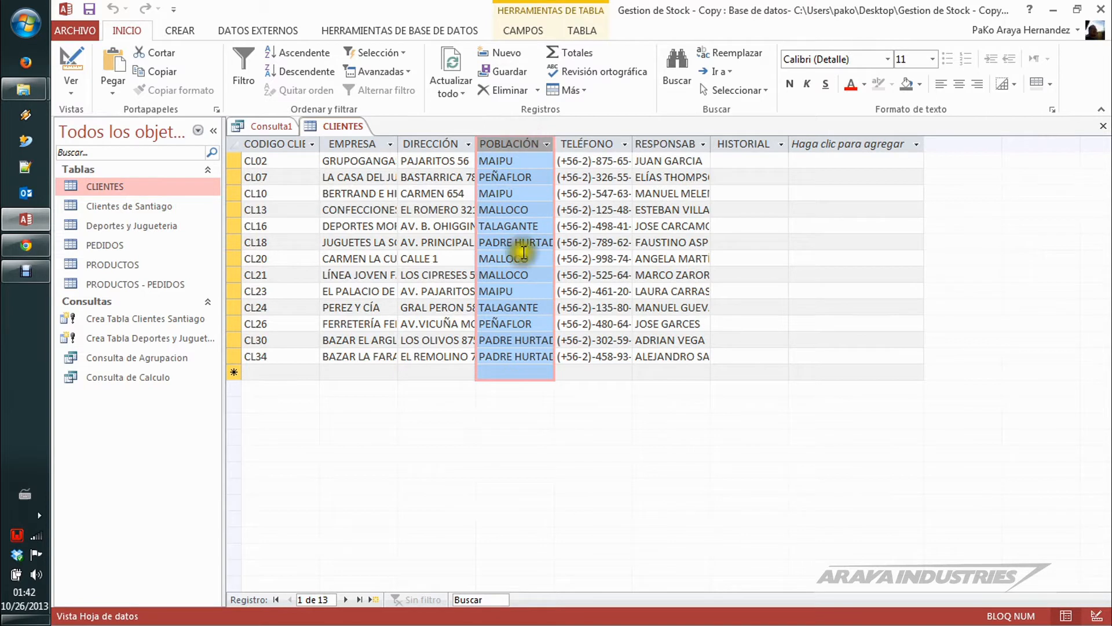
pyautogui.click(605, 323)
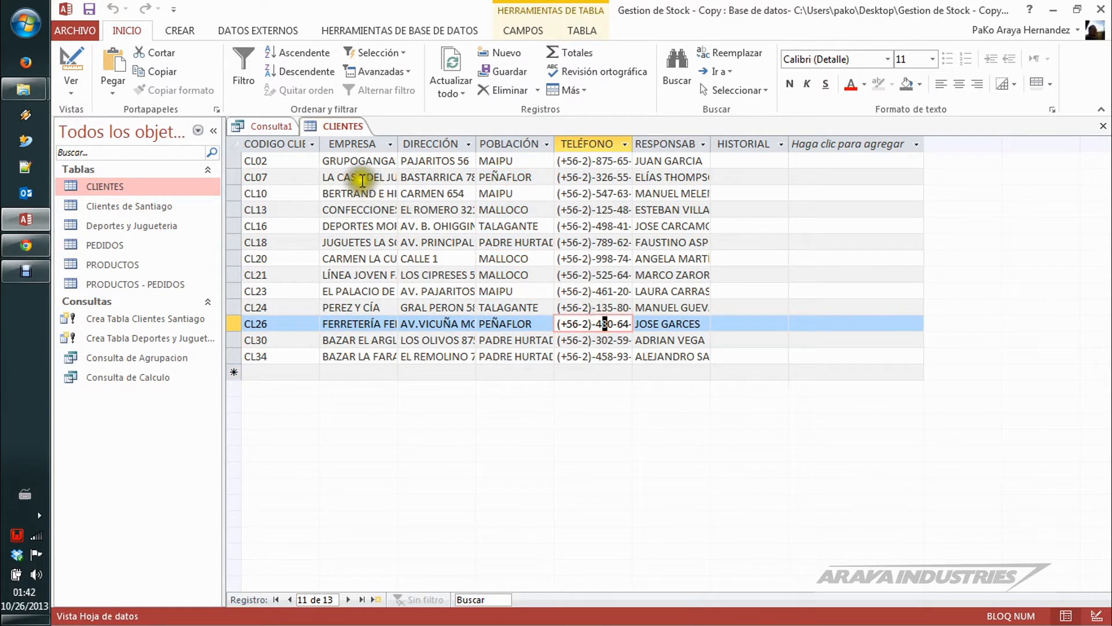
pyautogui.click(361, 176)
pyautogui.hotkey('ctrl', 'Home')
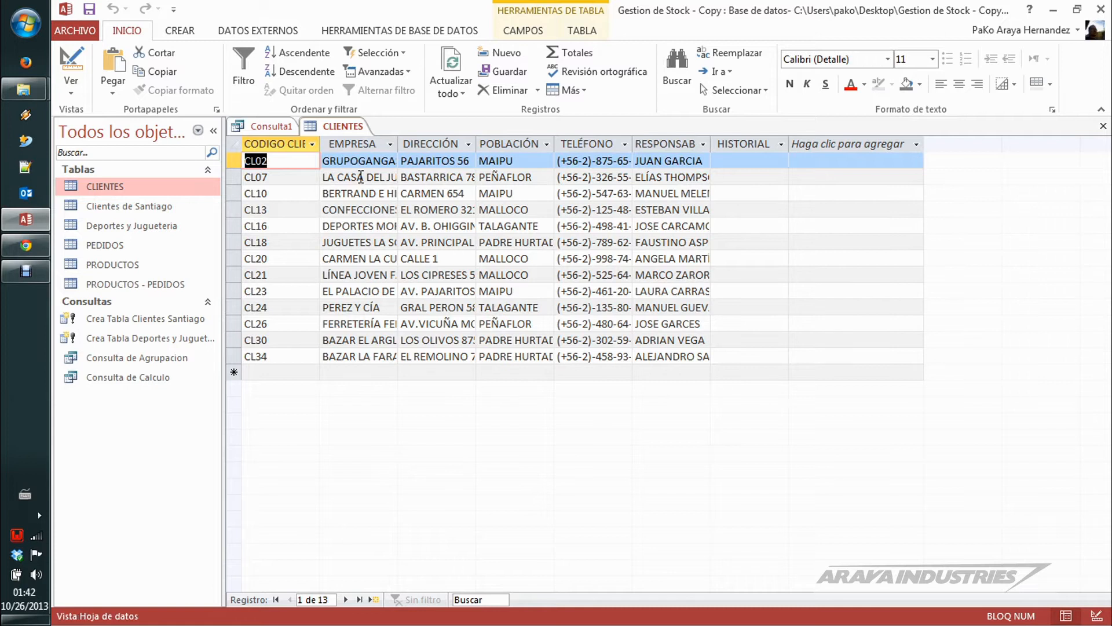
pyautogui.click(545, 145)
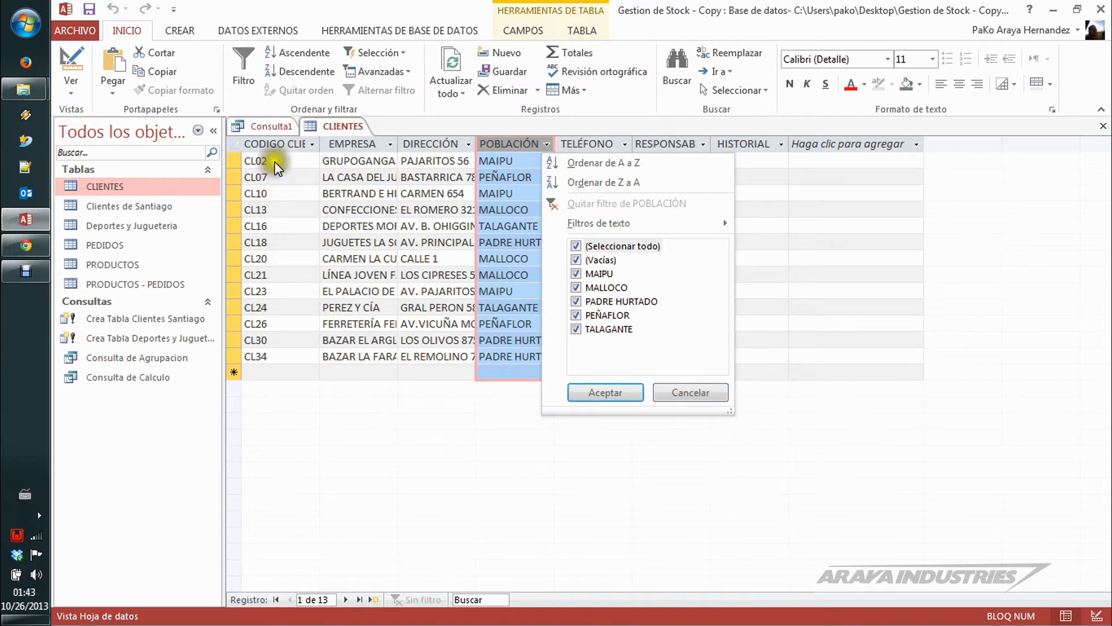
pyautogui.click(277, 144)
# Step: Run the append query from its design and confirm adding the Clientes de Santiago rows to CLIENTES
pyautogui.click(269, 127)
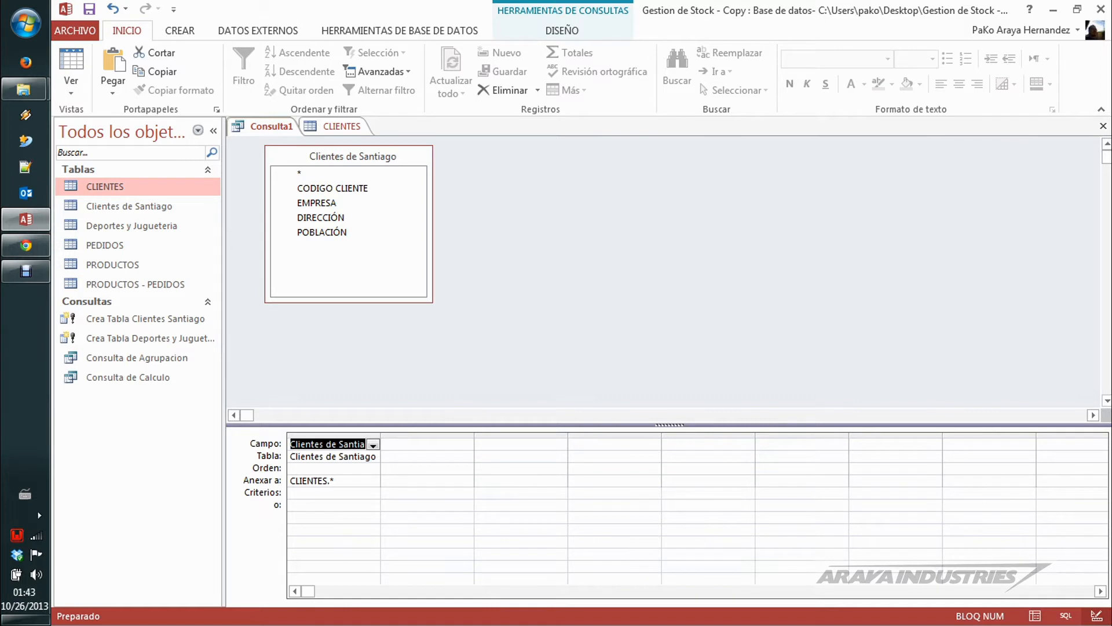
pyautogui.click(528, 28)
pyautogui.click(104, 62)
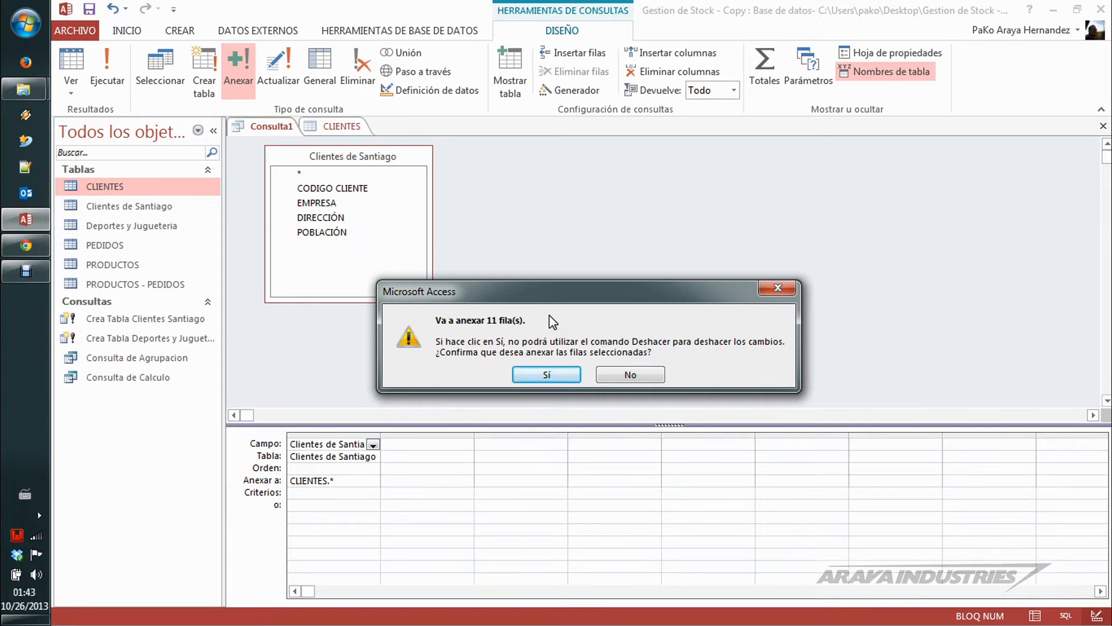
pyautogui.click(561, 371)
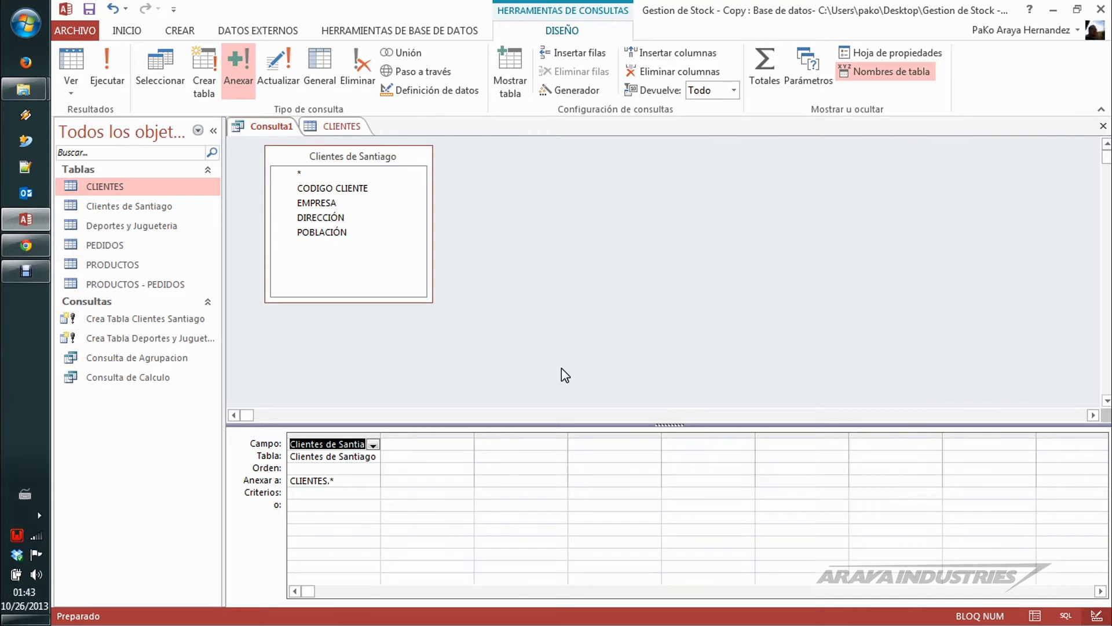
# Step: Return to the open CLIENTES table and refresh its records to check for the appended customers
pyautogui.click(348, 124)
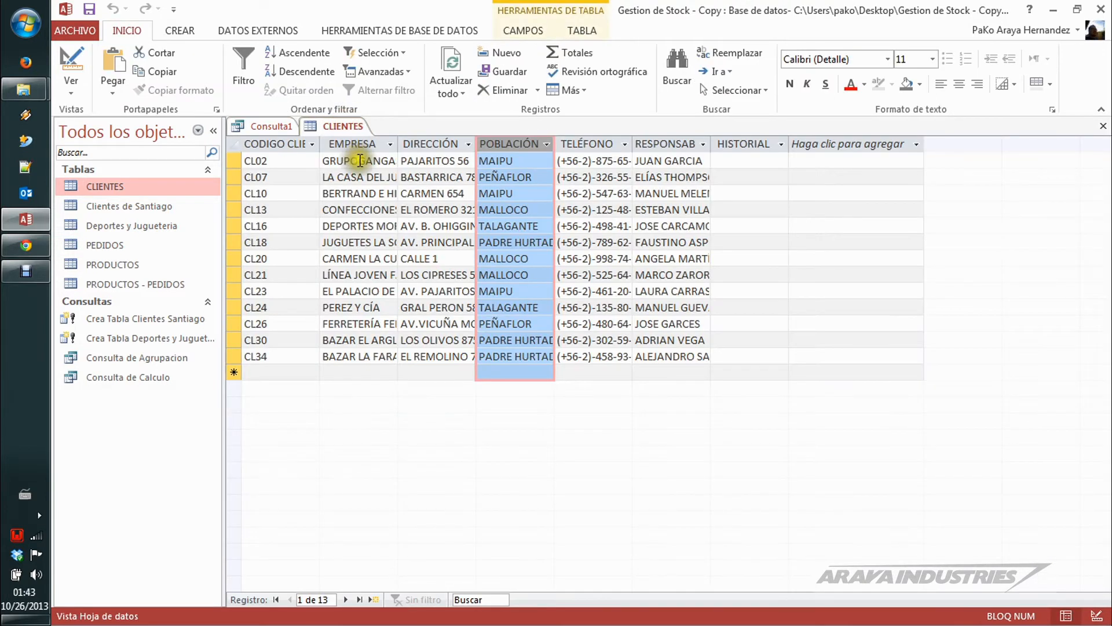
pyautogui.click(360, 160)
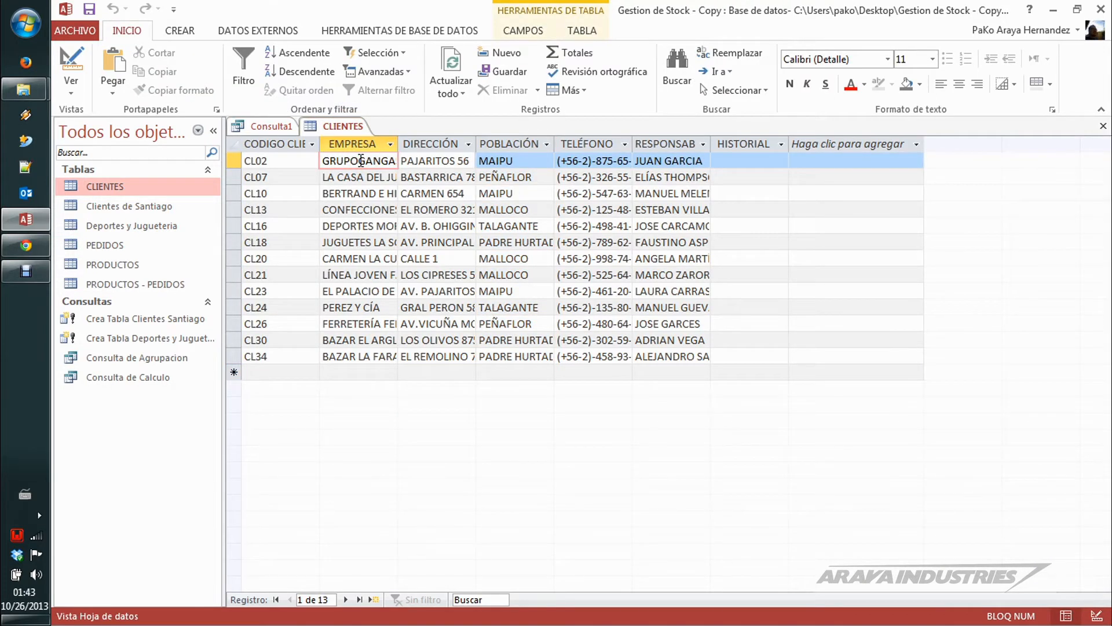
pyautogui.press('F5')
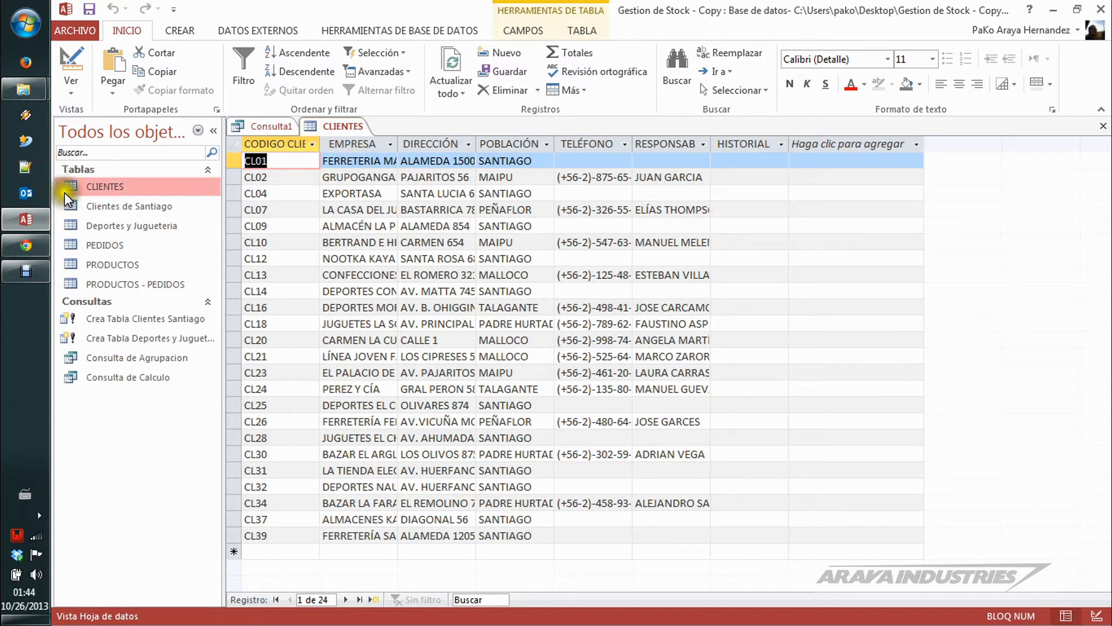
# Step: Compare CLIENTES with Clientes de Santiago, examining the phone, contact and HISTORIAL fields of the first CLIENTES record
pyautogui.doubleClick(116, 209)
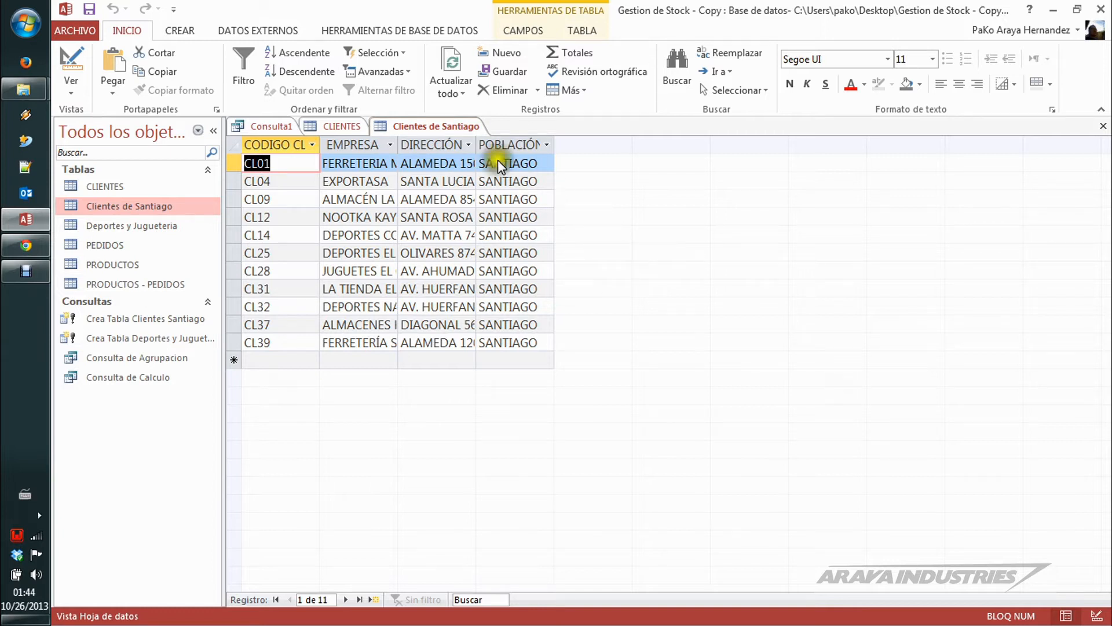
pyautogui.click(336, 128)
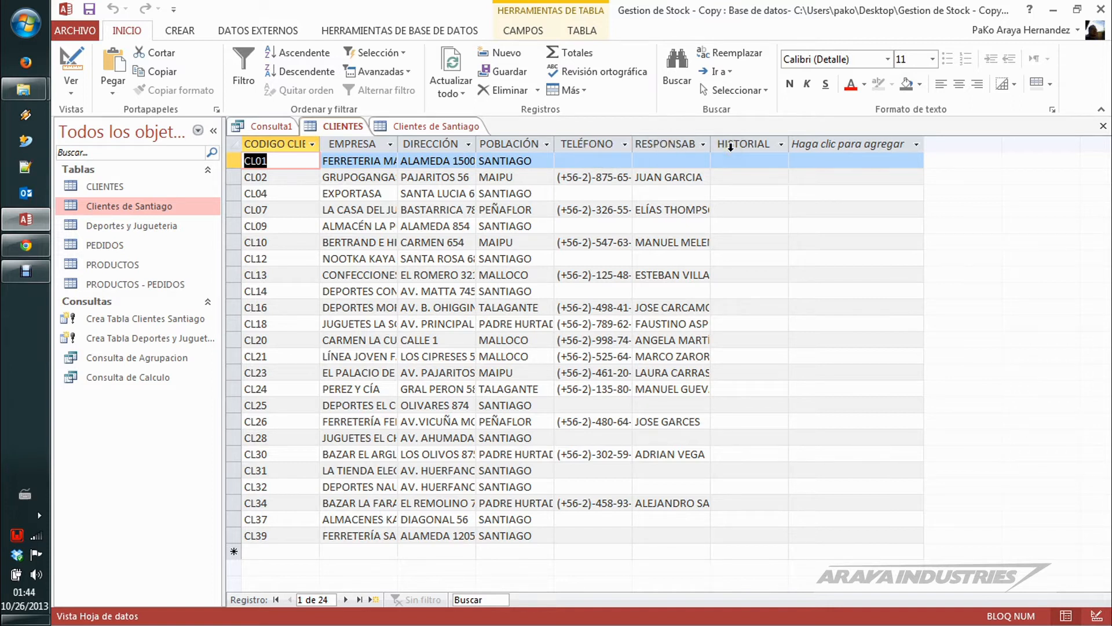
pyautogui.click(438, 129)
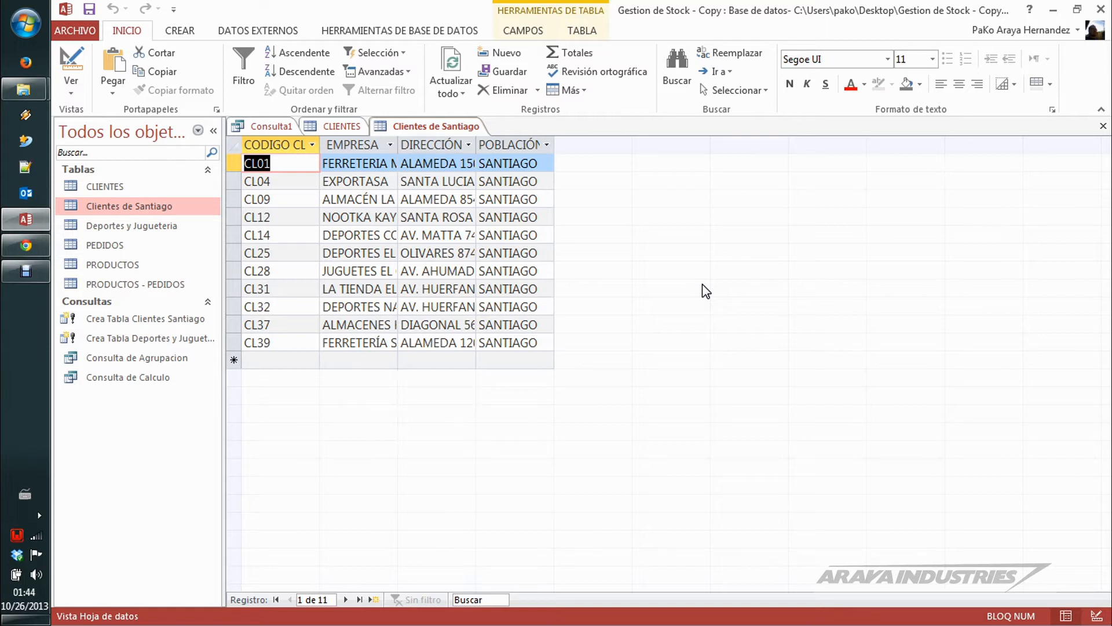
pyautogui.click(342, 126)
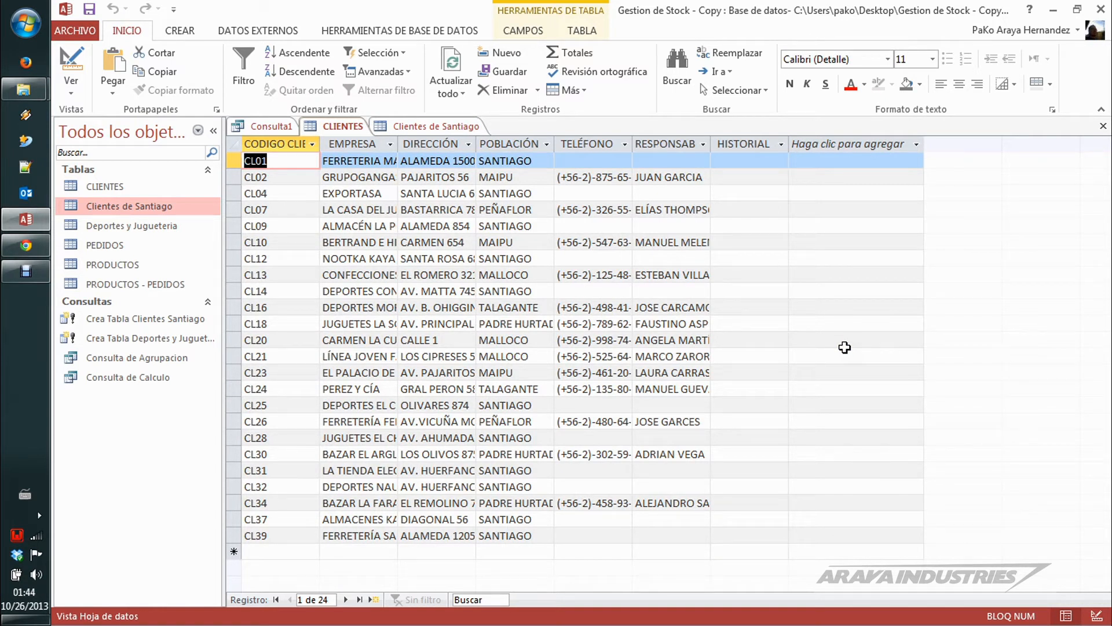
pyautogui.click(621, 162)
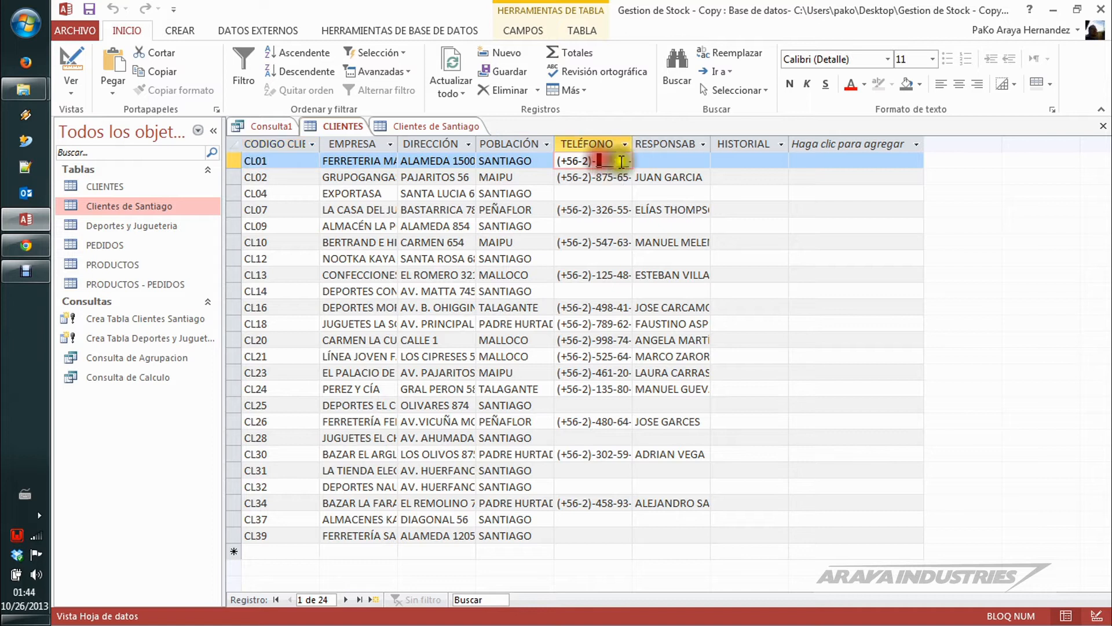
pyautogui.click(666, 162)
pyautogui.click(739, 162)
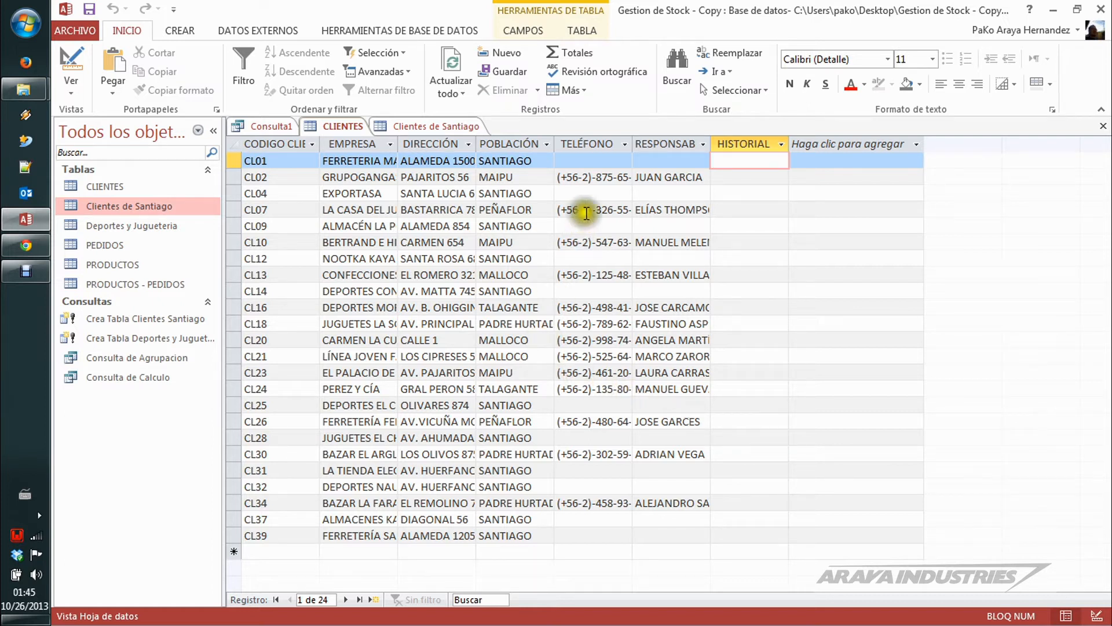
pyautogui.click(592, 161)
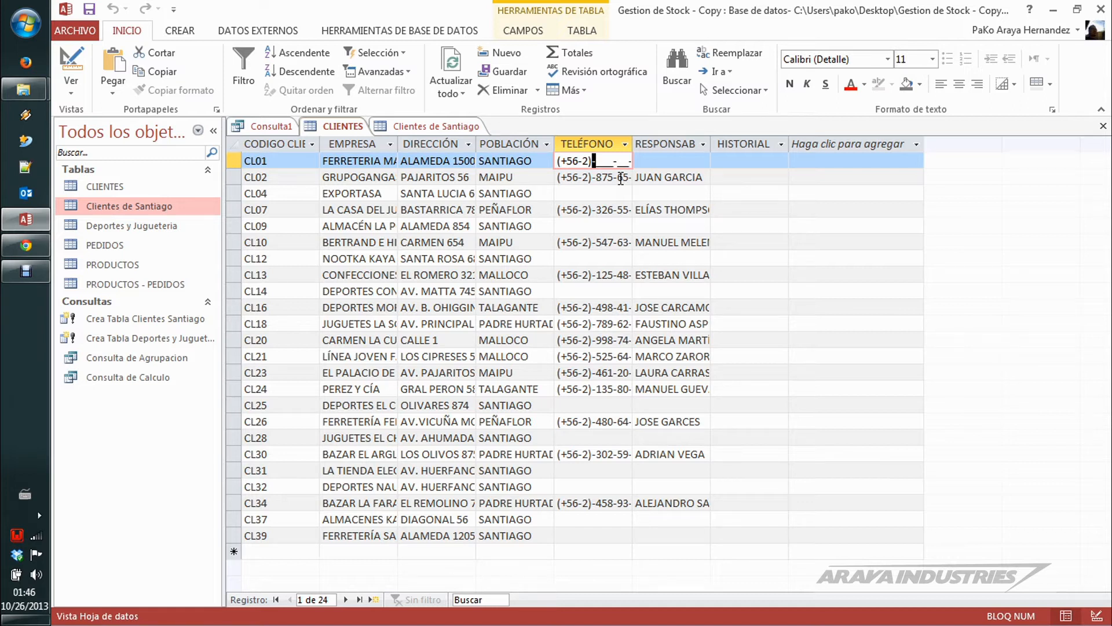
pyautogui.click(419, 126)
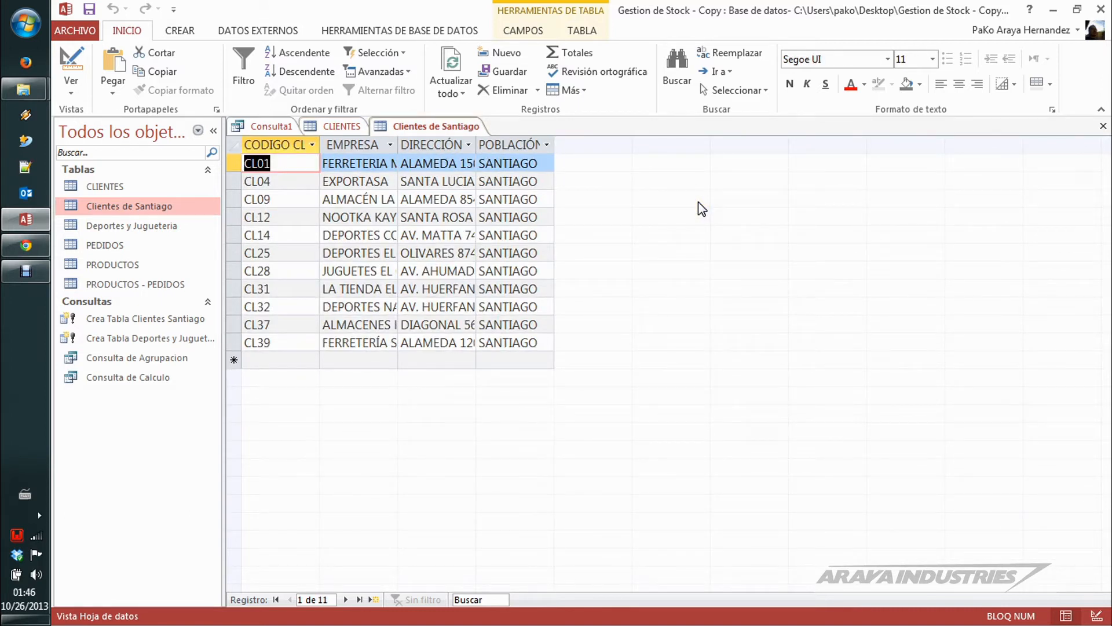
pyautogui.click(339, 126)
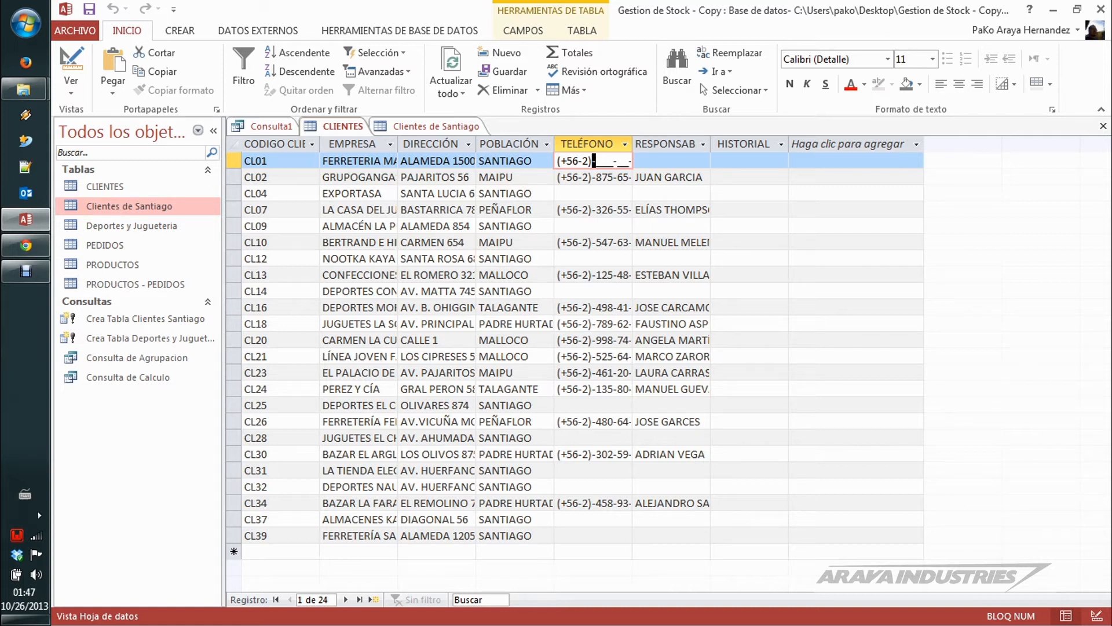
pyautogui.click(437, 126)
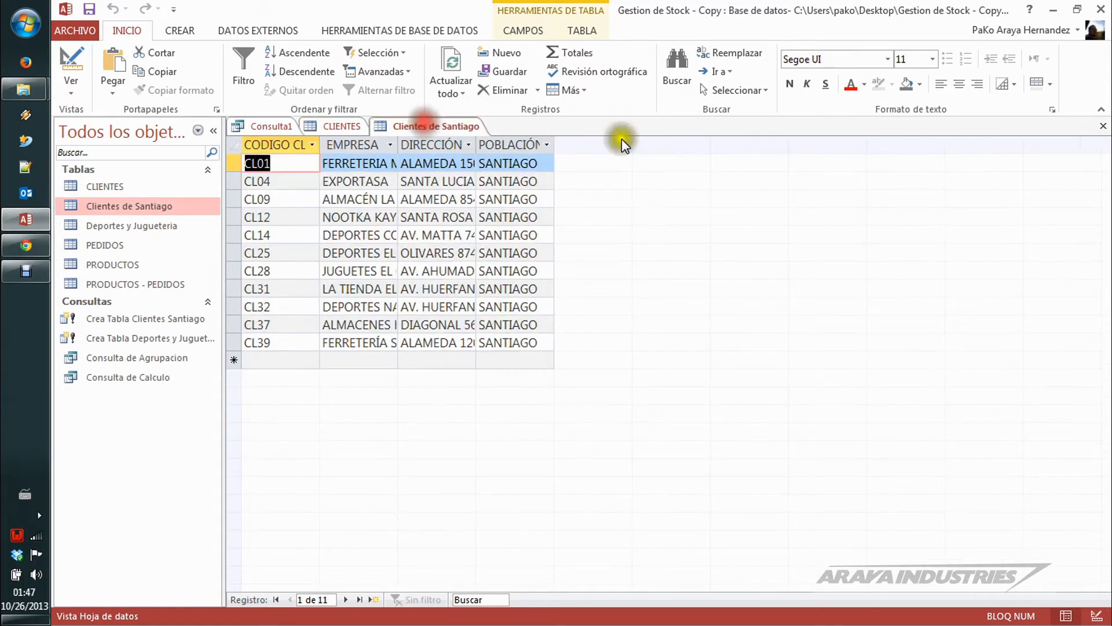
# Step: Close Clientes de Santiago, CLIENTES and the append query, discarding the query's design changes
pyautogui.click(1101, 127)
pyautogui.click(1102, 128)
pyautogui.click(1102, 127)
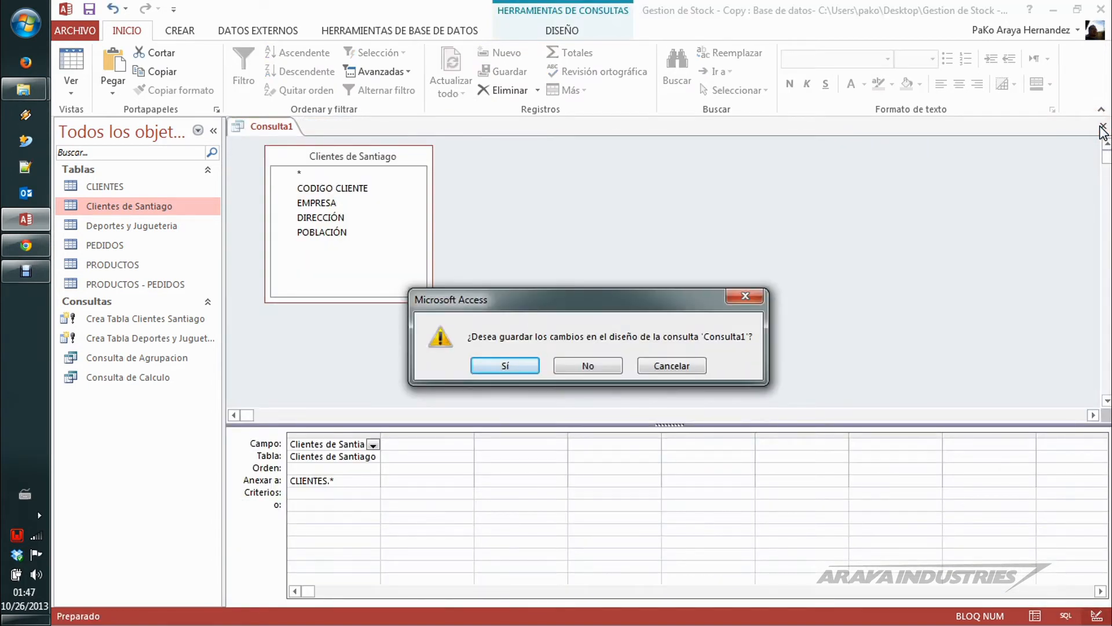
pyautogui.click(609, 366)
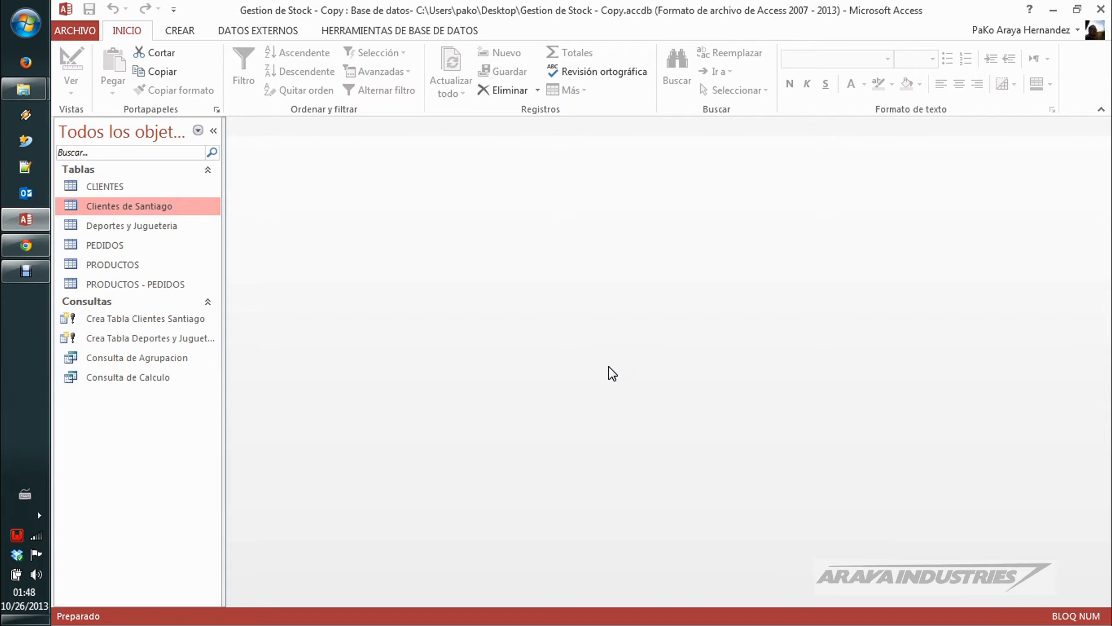
# Step: Open the PRODUCTOS and Deportes y Jugueteria tables and compare their fields and records
pyautogui.click(128, 266)
pyautogui.doubleClick(127, 264)
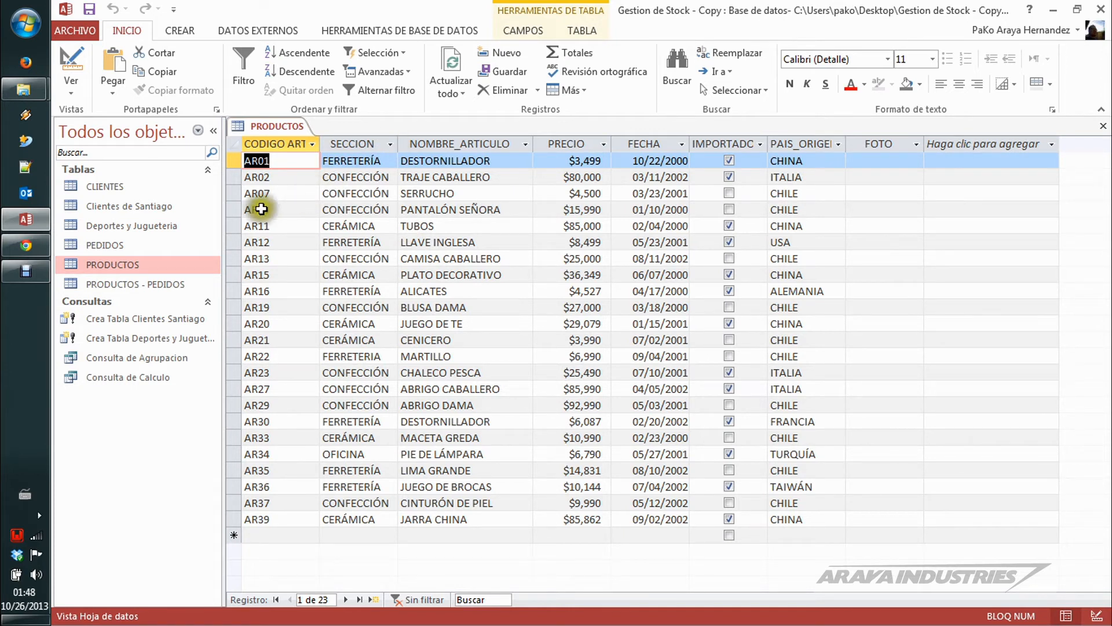
pyautogui.doubleClick(154, 228)
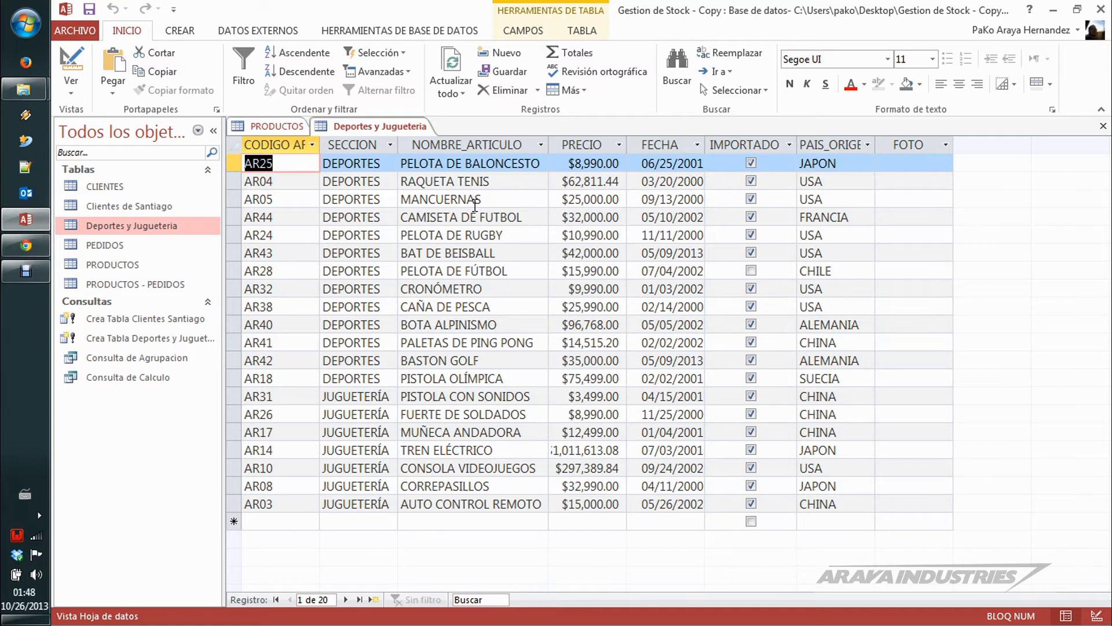
pyautogui.click(274, 126)
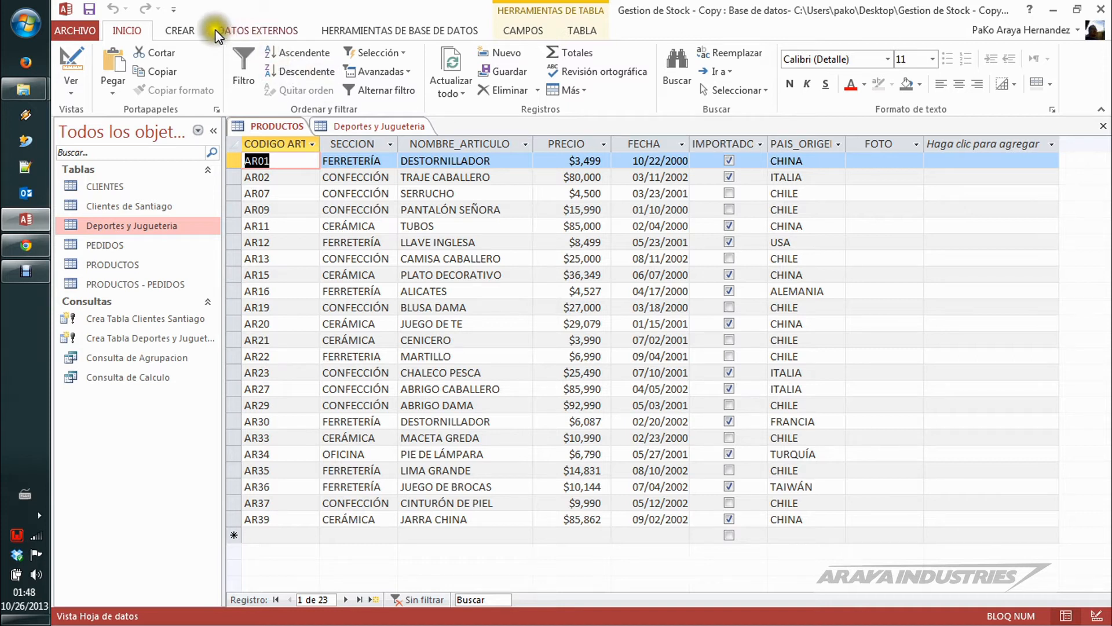
# Step: Create a new query in design view based on the Deportes y Jugueteria table and enlarge its field list to show every field
pyautogui.click(190, 27)
pyautogui.click(340, 76)
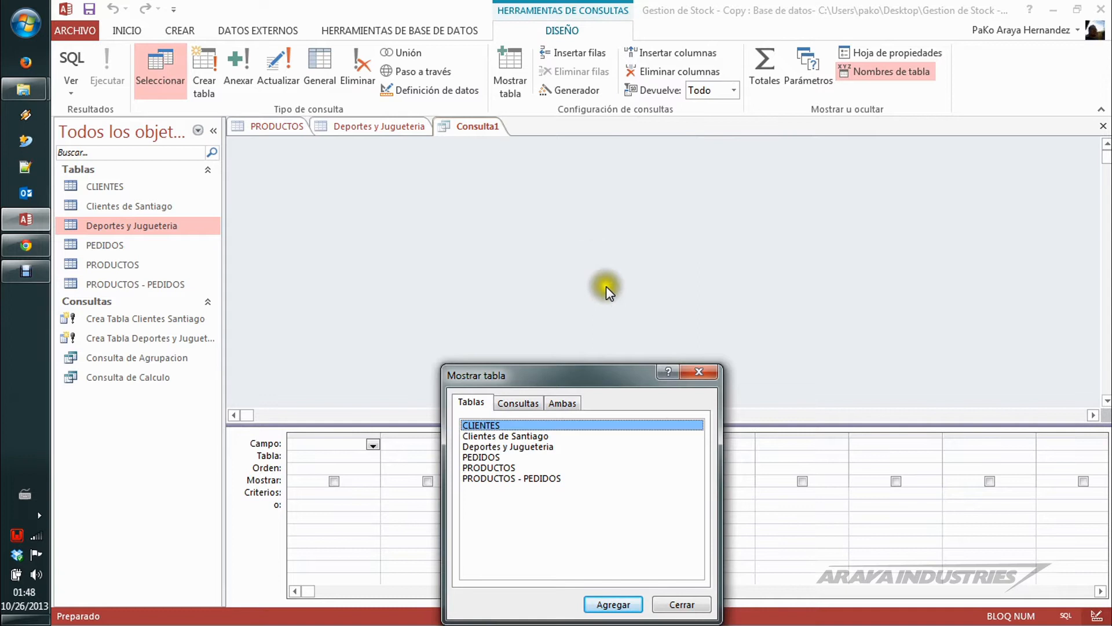
pyautogui.moveTo(617, 383); pyautogui.dragTo(620, 250)
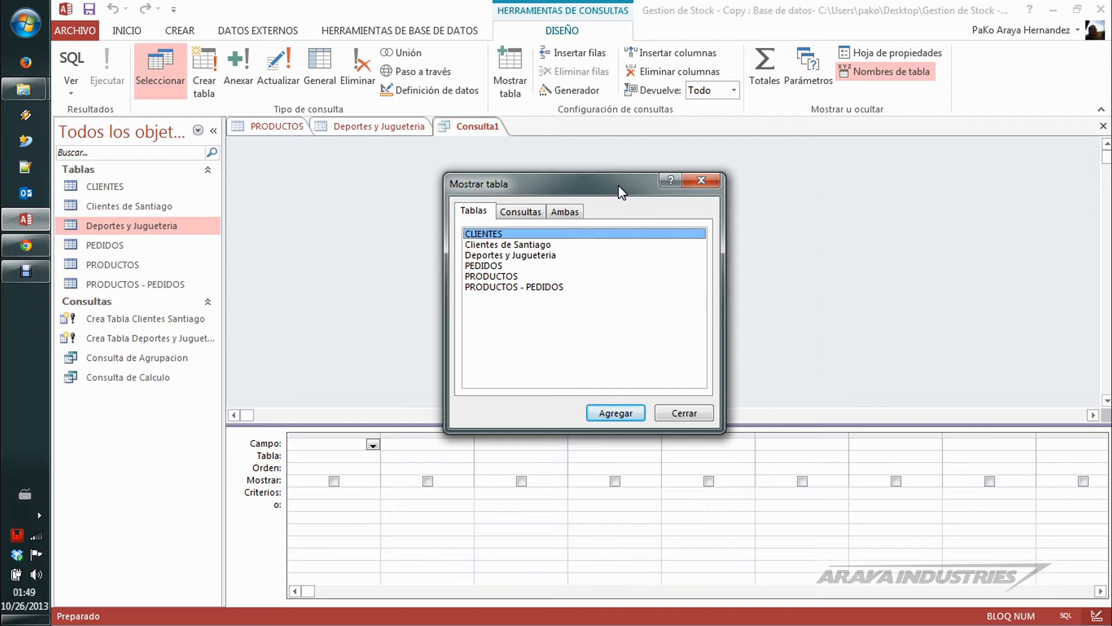
pyautogui.click(521, 256)
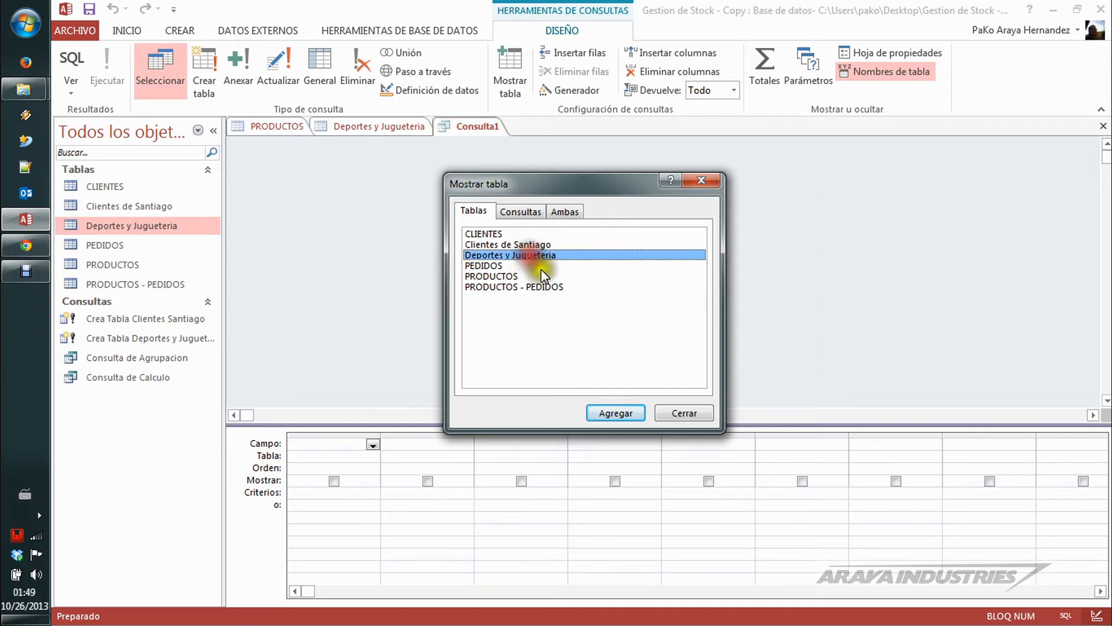
pyautogui.click(627, 414)
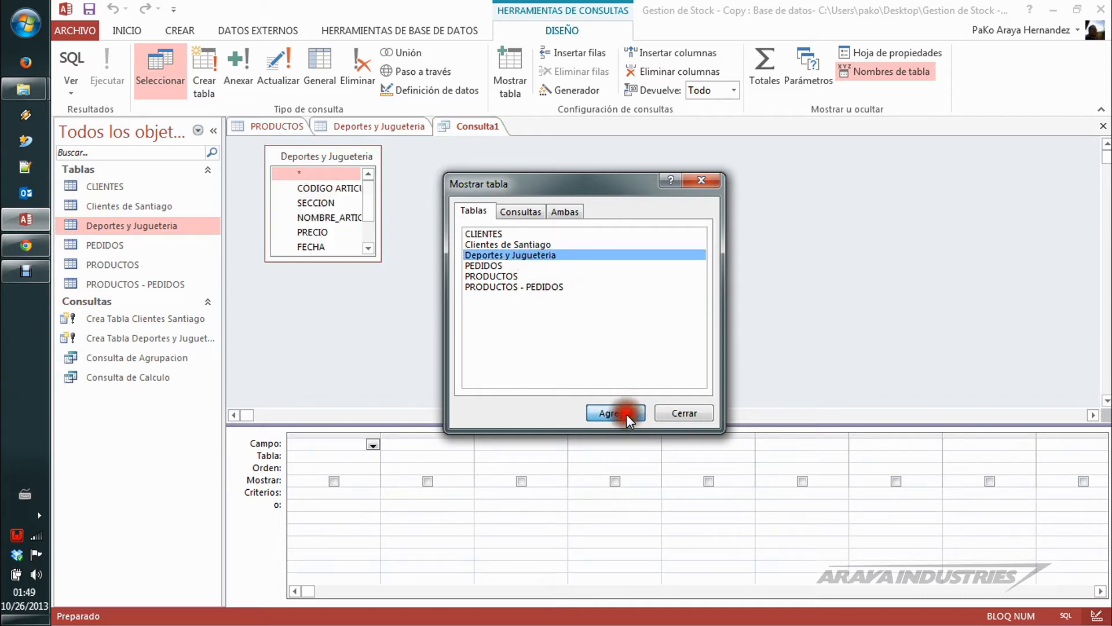
pyautogui.click(714, 187)
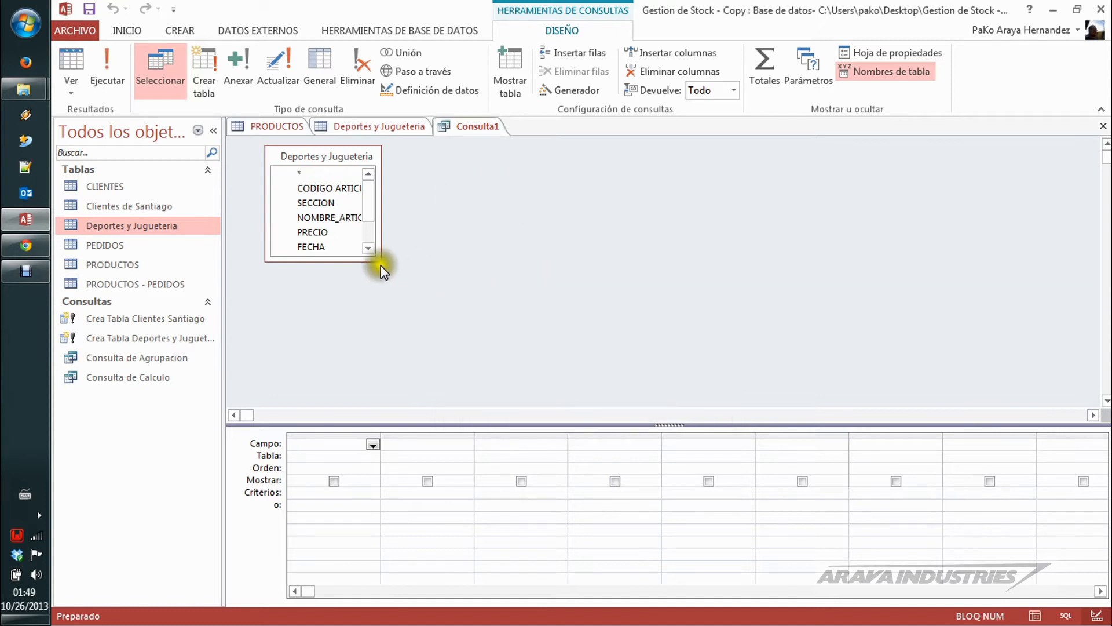
pyautogui.moveTo(379, 261); pyautogui.dragTo(440, 317)
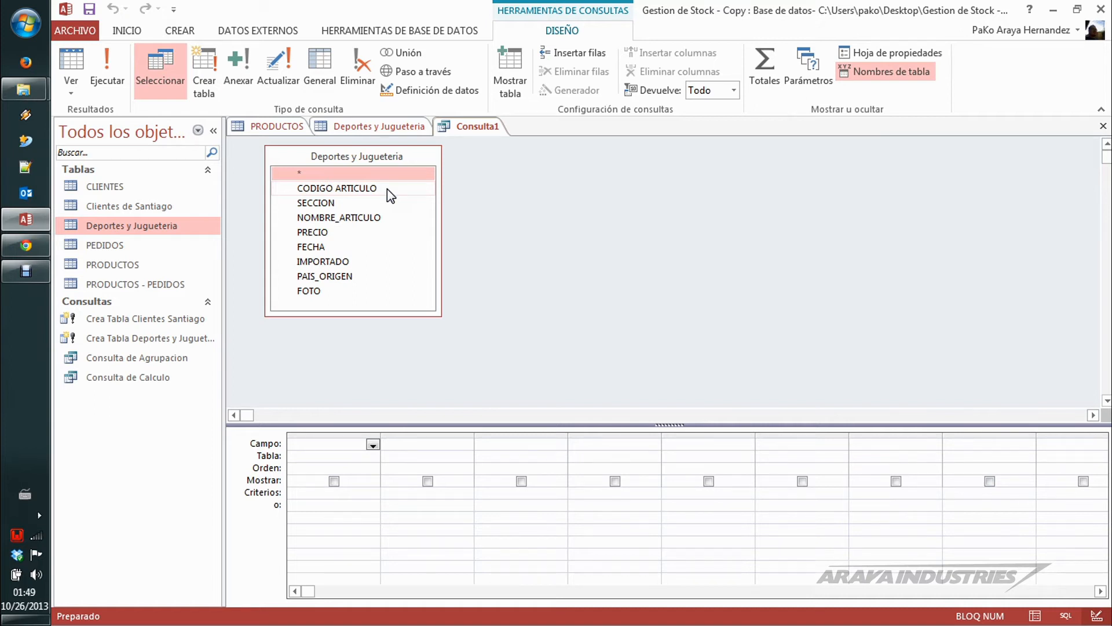
# Step: Add the SECCION, NOMBRE_ARTICULO, PRECIO, FECHA, PAIS_ORIGEN, FOTO and IMPORTADO fields to the query grid
pyautogui.doubleClick(339, 202)
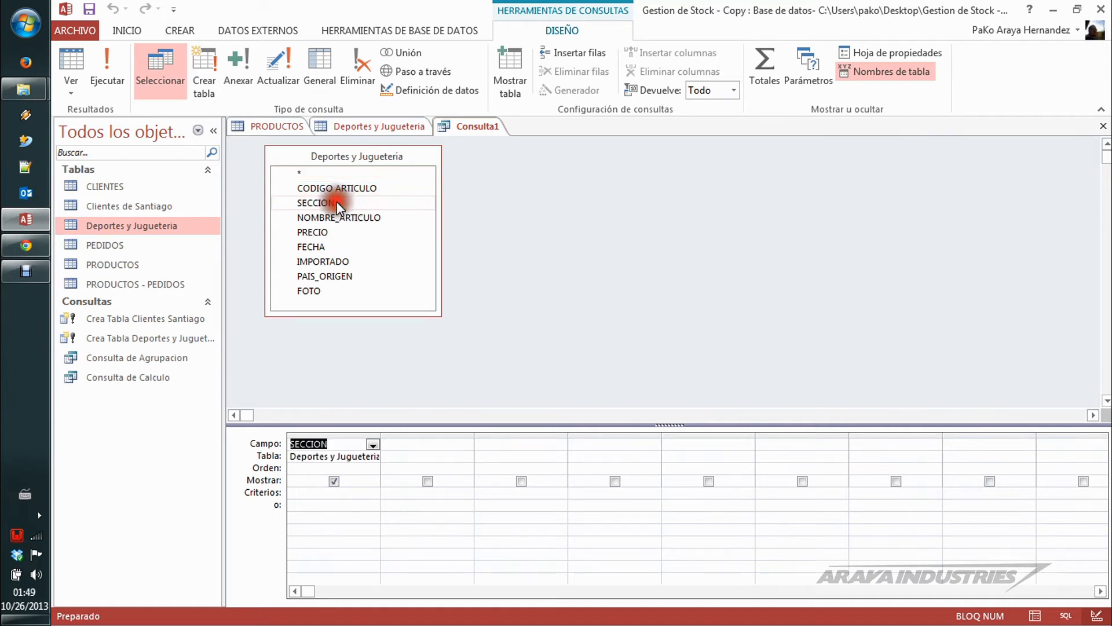
pyautogui.doubleClick(369, 219)
pyautogui.doubleClick(313, 231)
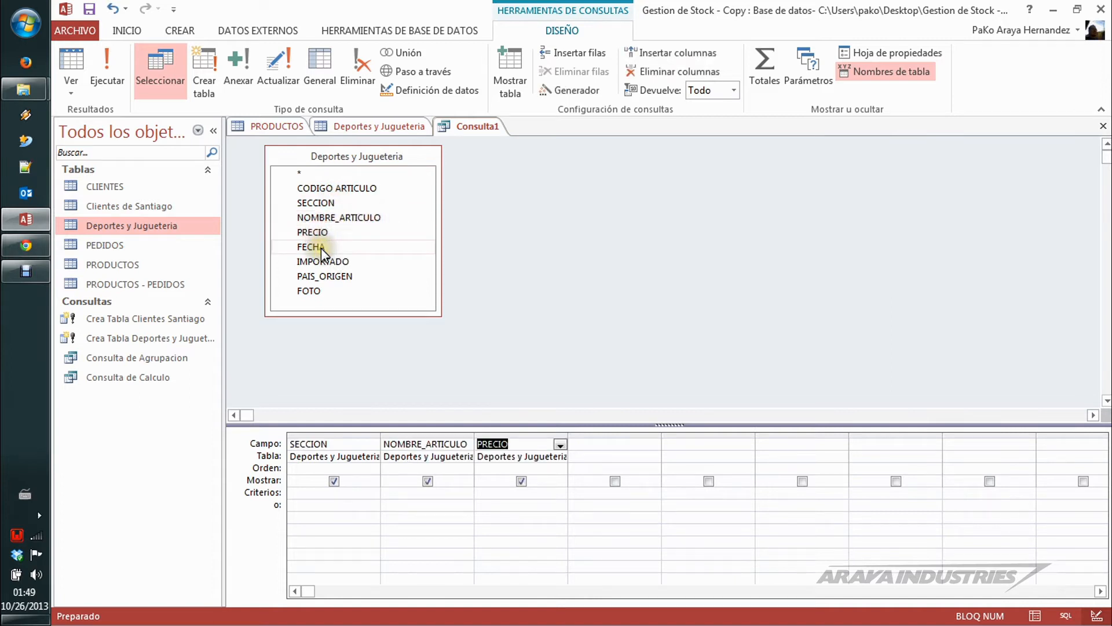
pyautogui.doubleClick(321, 248)
pyautogui.click(323, 259)
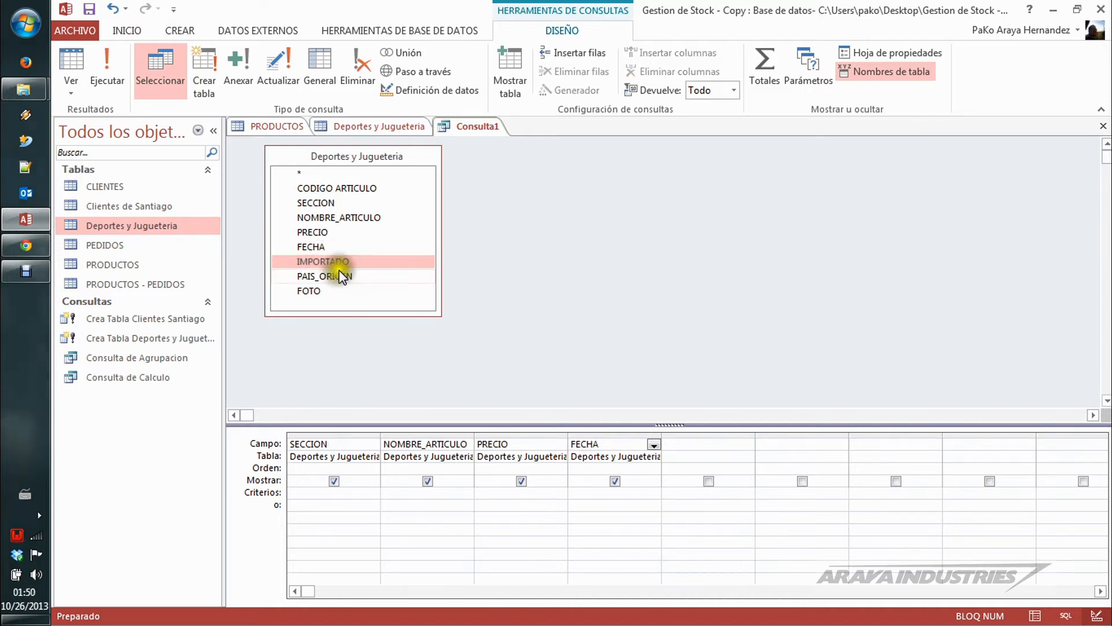
pyautogui.doubleClick(340, 274)
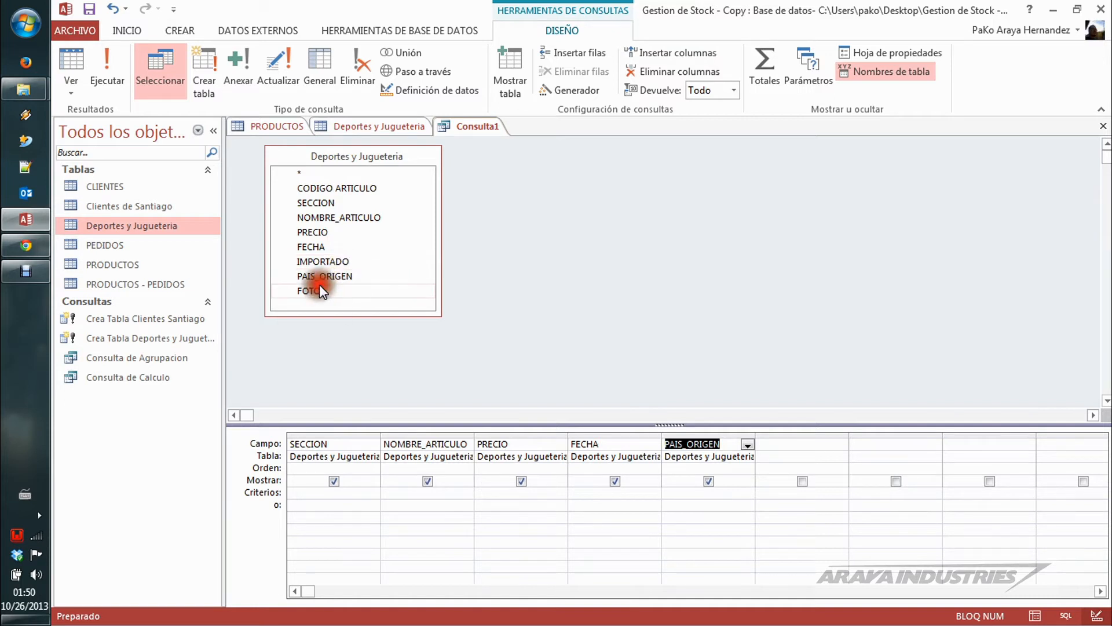
pyautogui.doubleClick(306, 289)
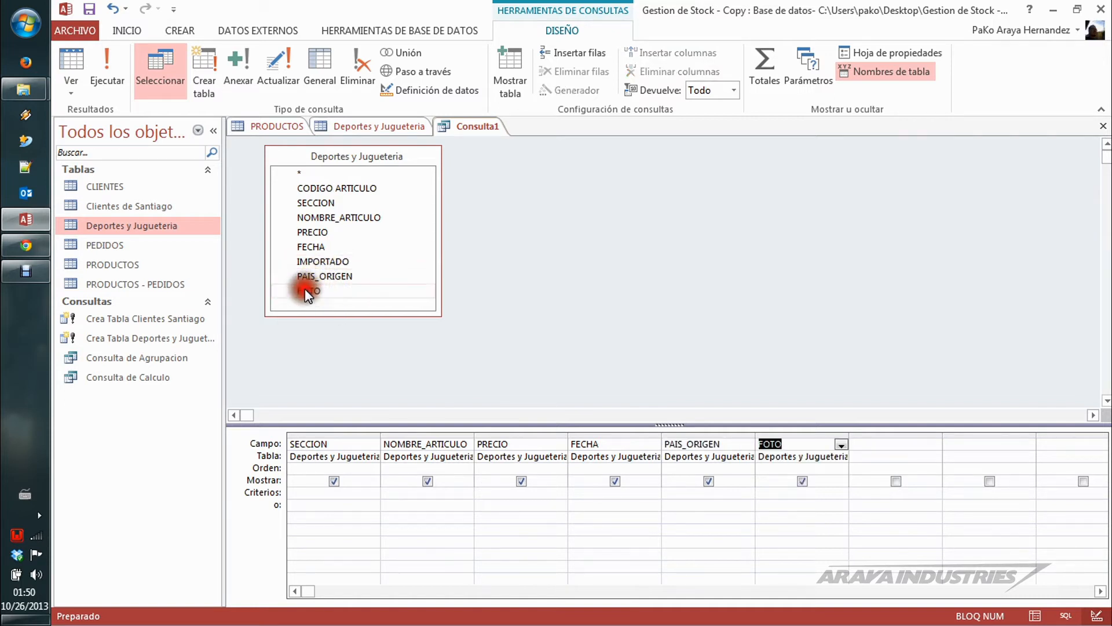
pyautogui.doubleClick(321, 261)
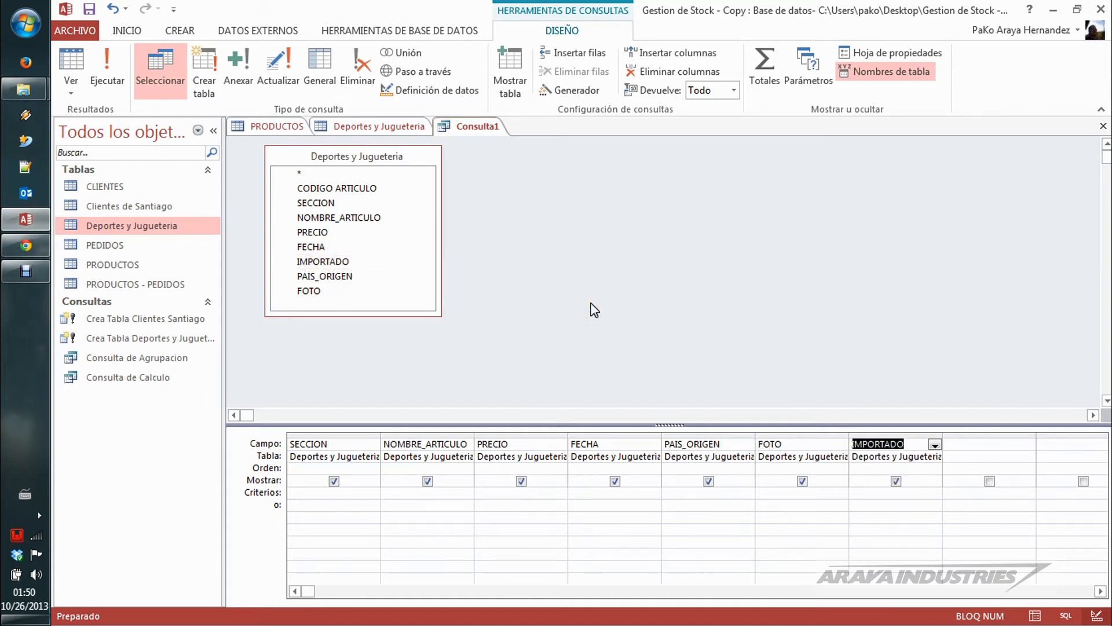
pyautogui.click(379, 190)
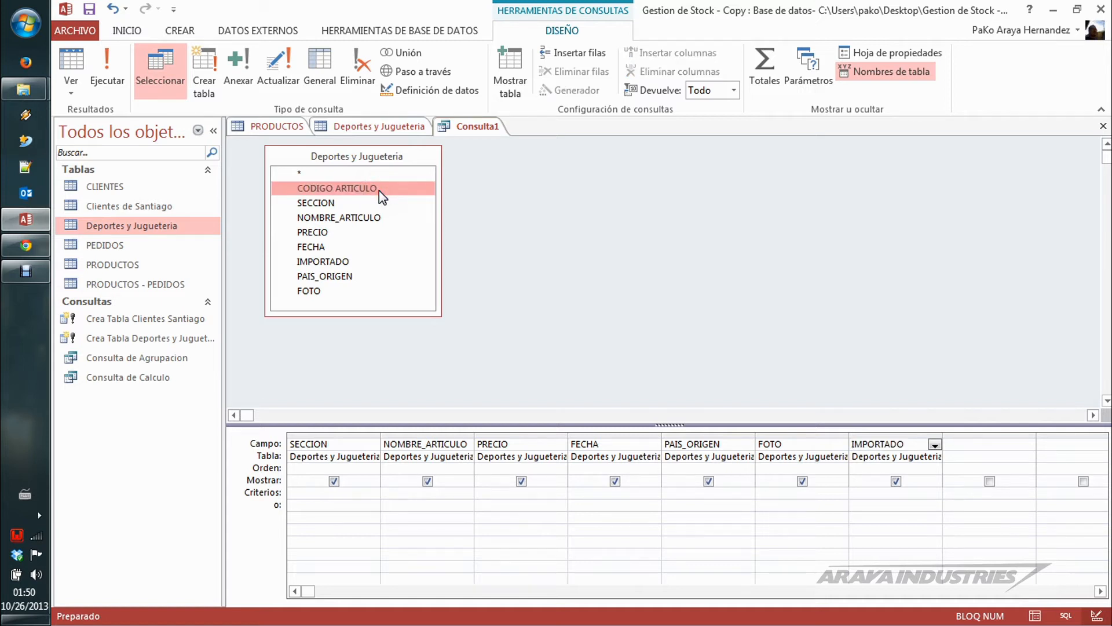
# Step: Convert the query into an append query that targets the PRODUCTOS table in the active database
pyautogui.click(240, 70)
pyautogui.click(549, 207)
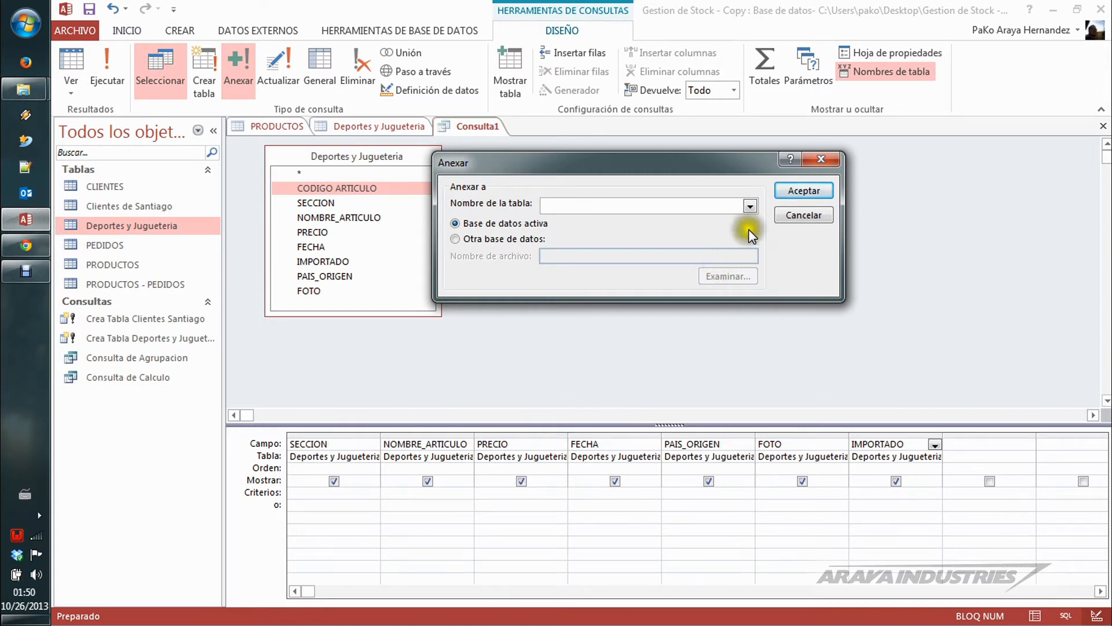
pyautogui.click(750, 205)
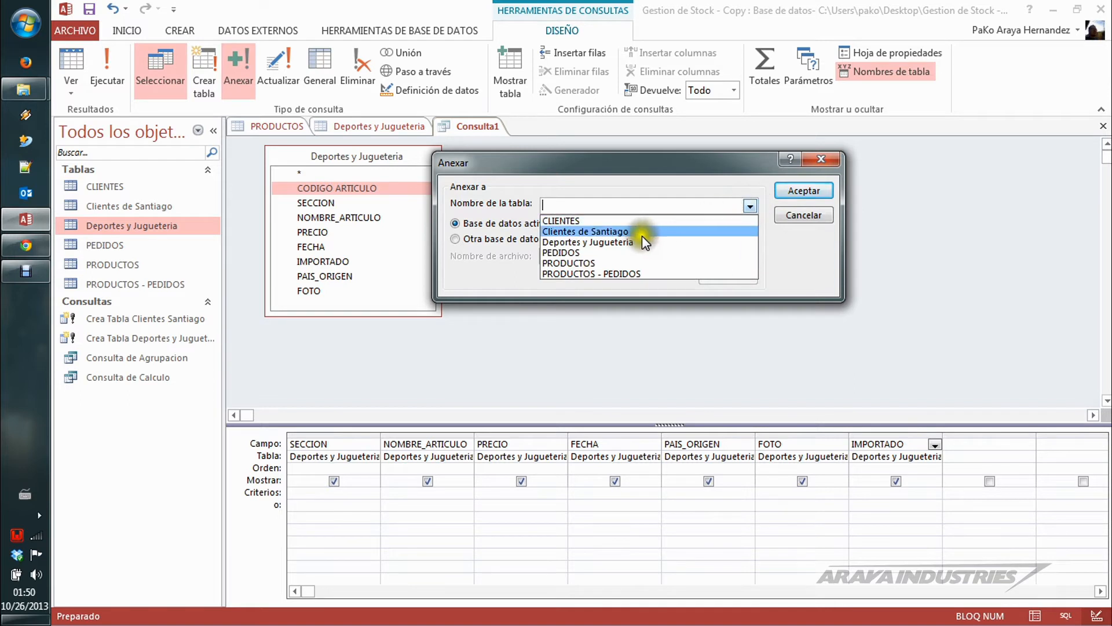
pyautogui.click(601, 262)
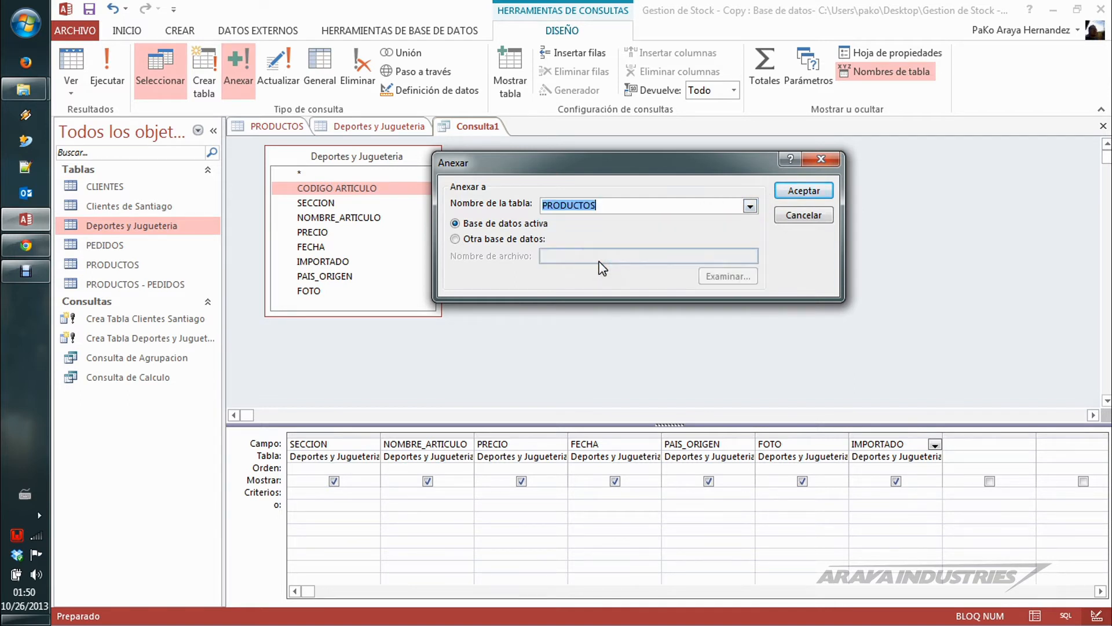
pyautogui.click(803, 190)
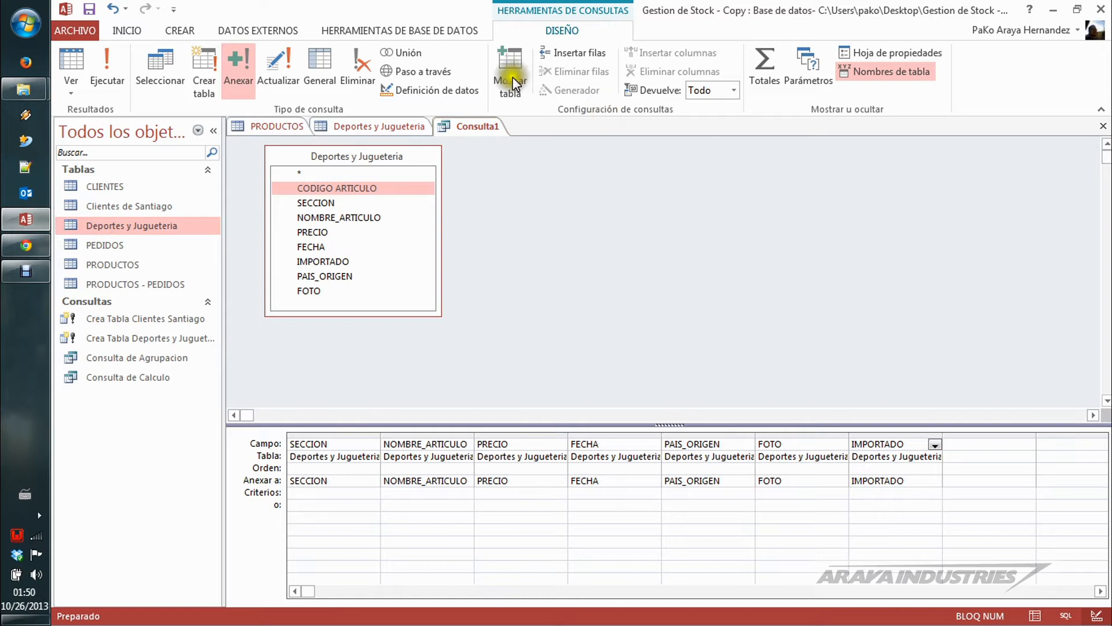
# Step: Try to append the Deportes y Jugueteria rows to PRODUCTOS without the CODIGO ARTICULO field
pyautogui.click(107, 55)
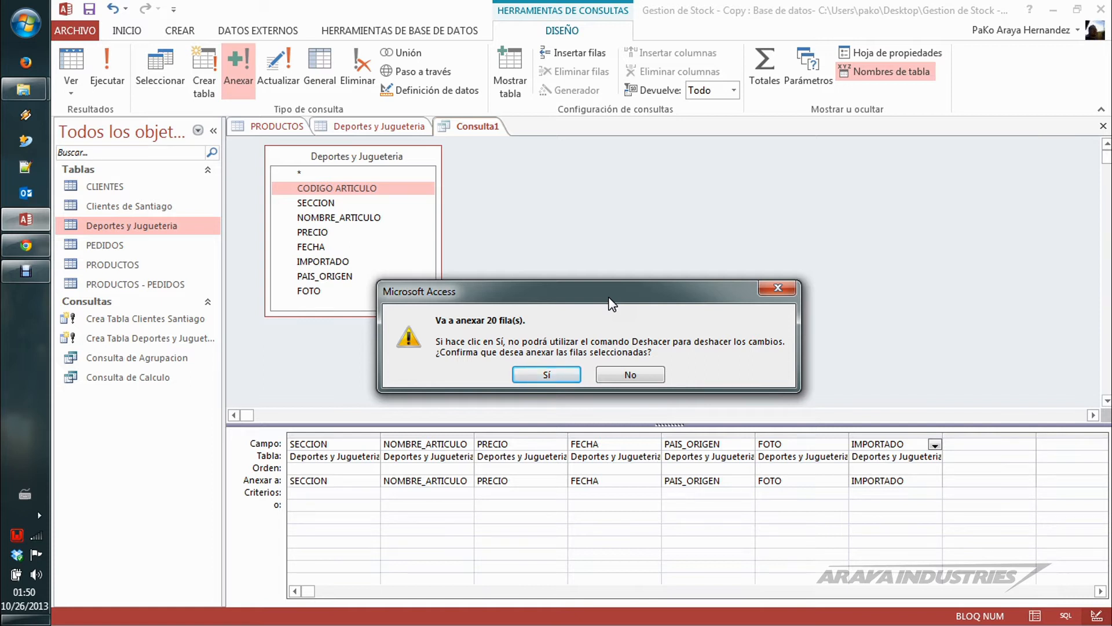
pyautogui.click(560, 372)
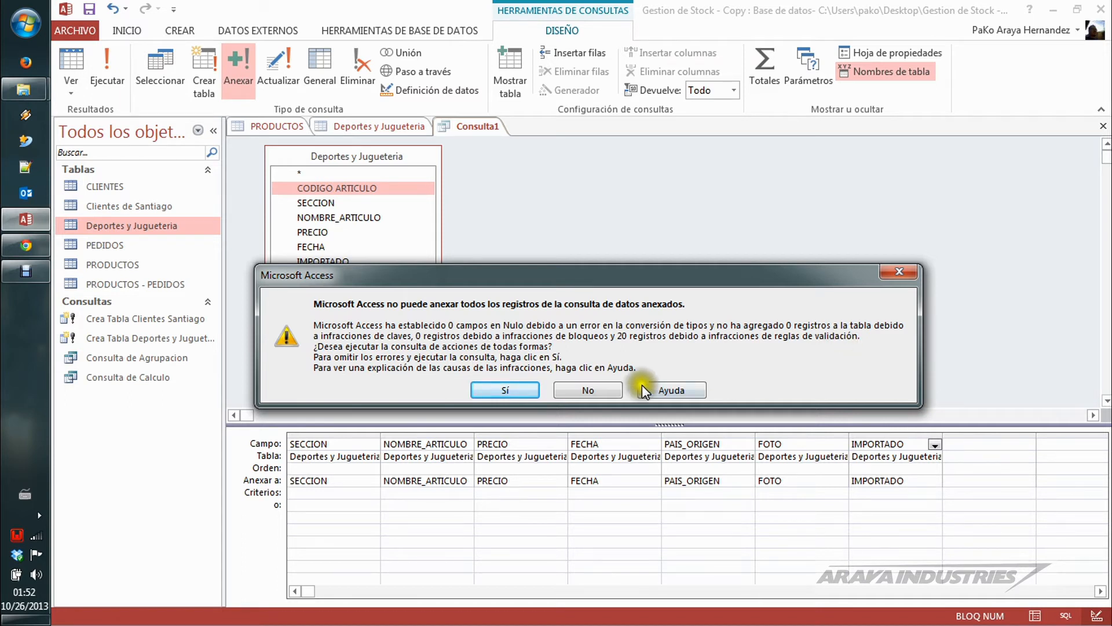
pyautogui.click(599, 391)
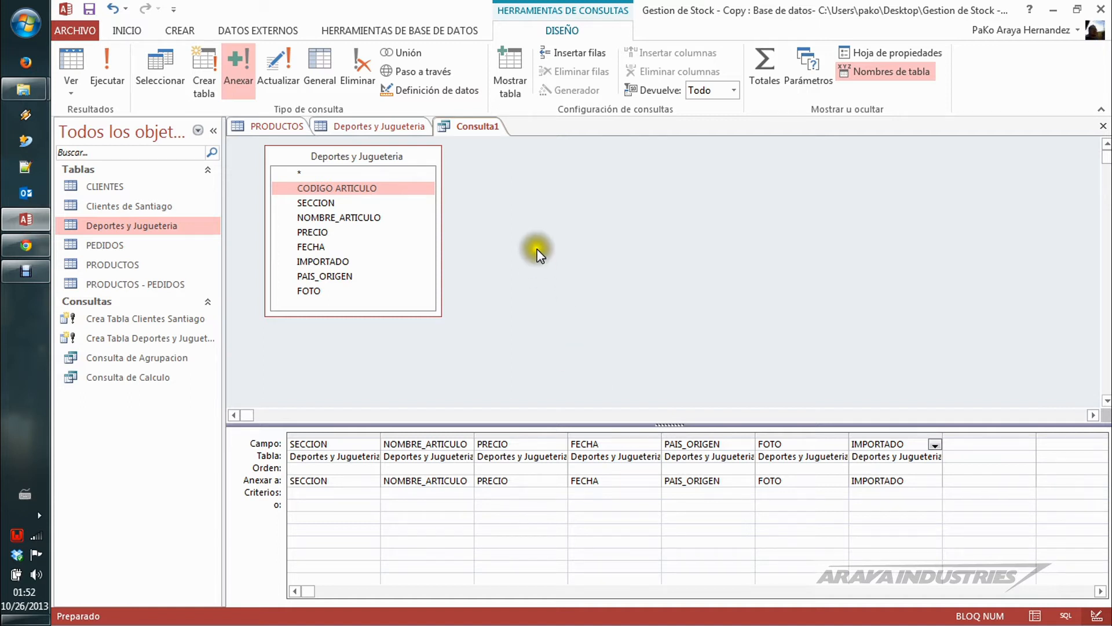
# Step: Check the CODIGO ARTICULO and SECCION fields of the first record in the open PRODUCTOS table
pyautogui.click(271, 126)
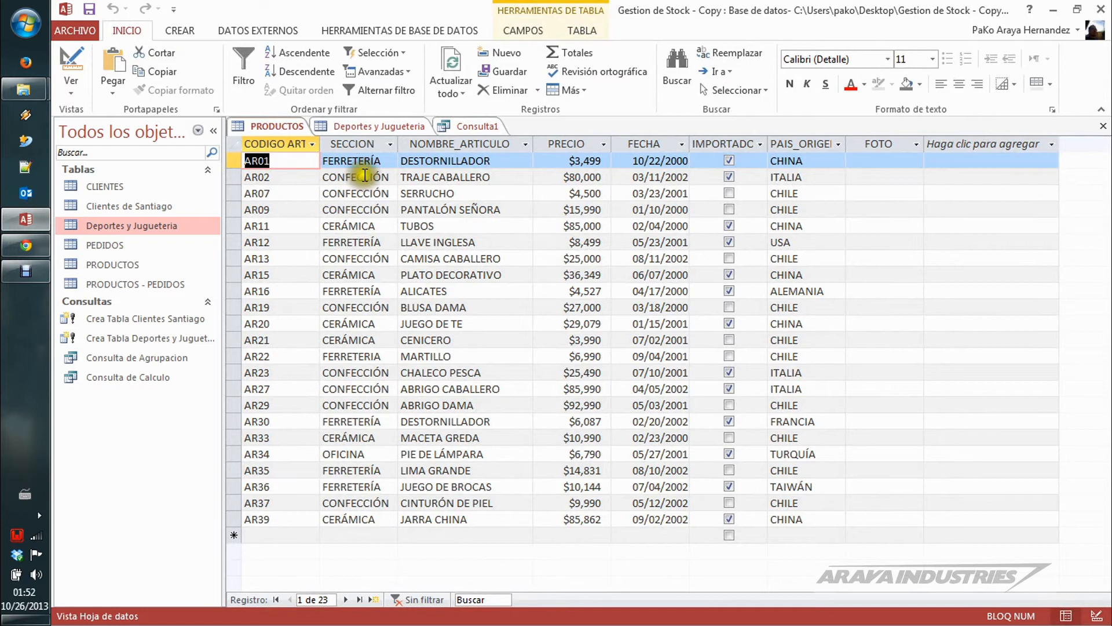
pyautogui.click(362, 164)
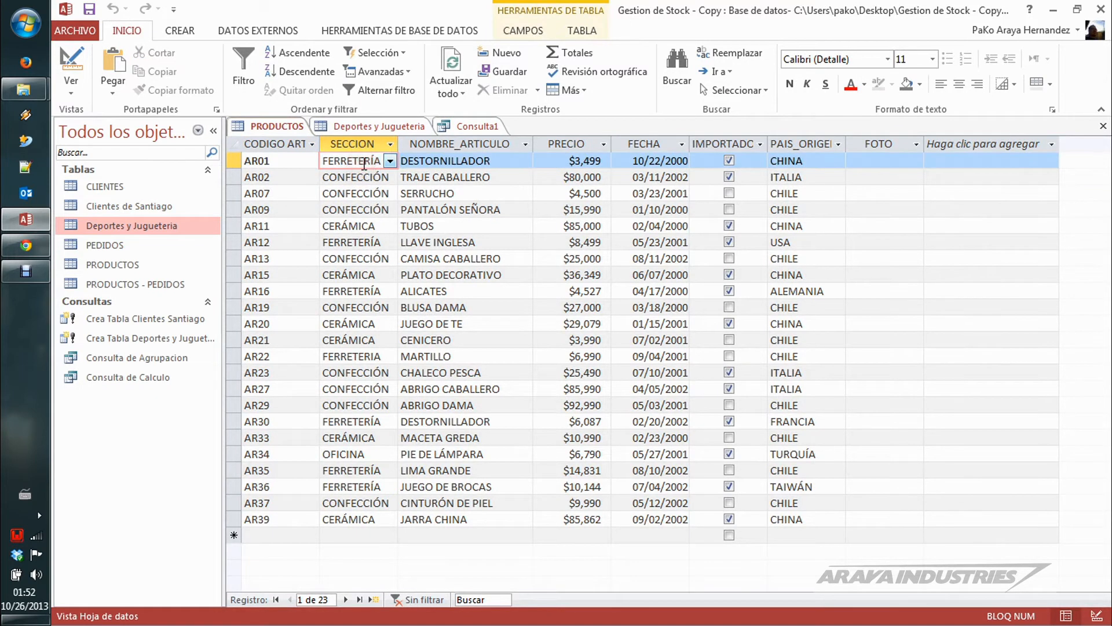
pyautogui.hotkey('shift', 'Tab')
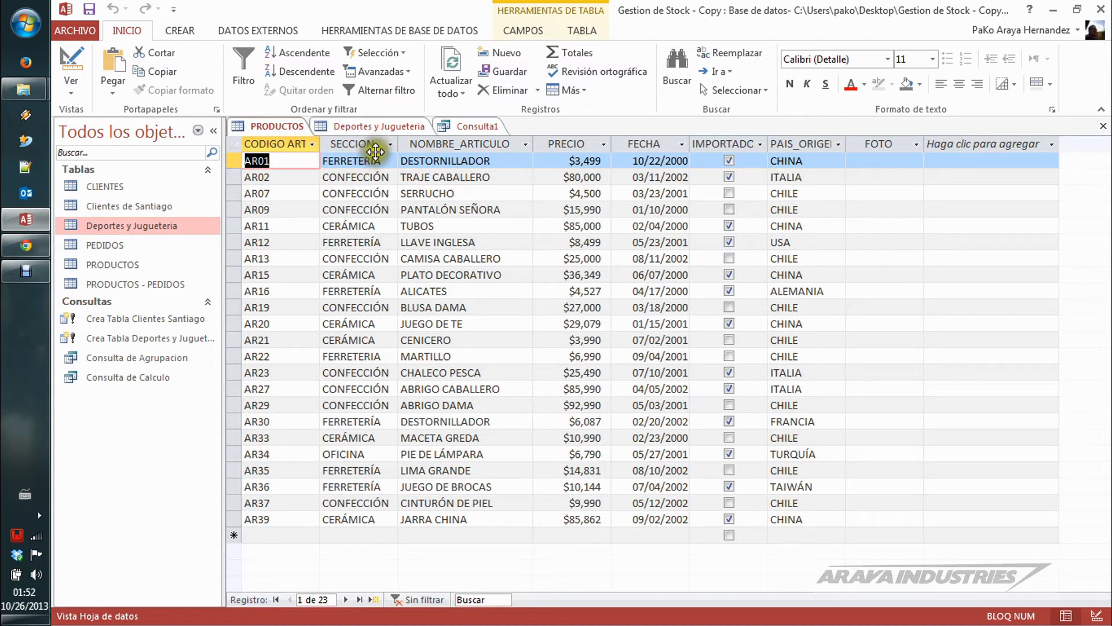
# Step: Add CODIGO ARTICULO to the append query's grid and remove the FOTO column
pyautogui.click(458, 126)
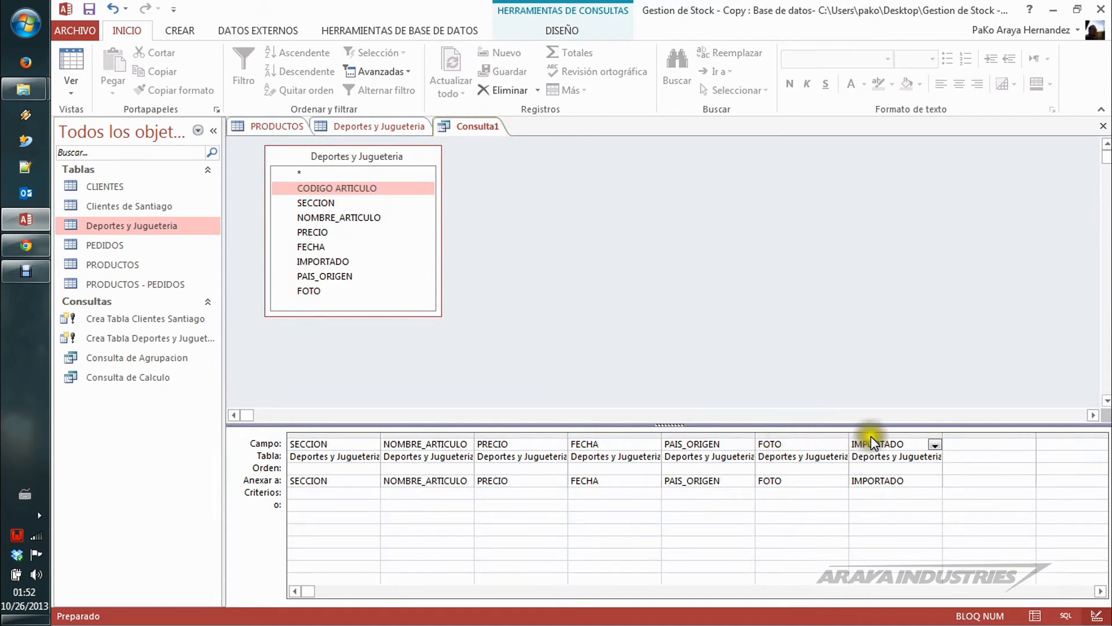
pyautogui.click(345, 189)
pyautogui.doubleClick(345, 190)
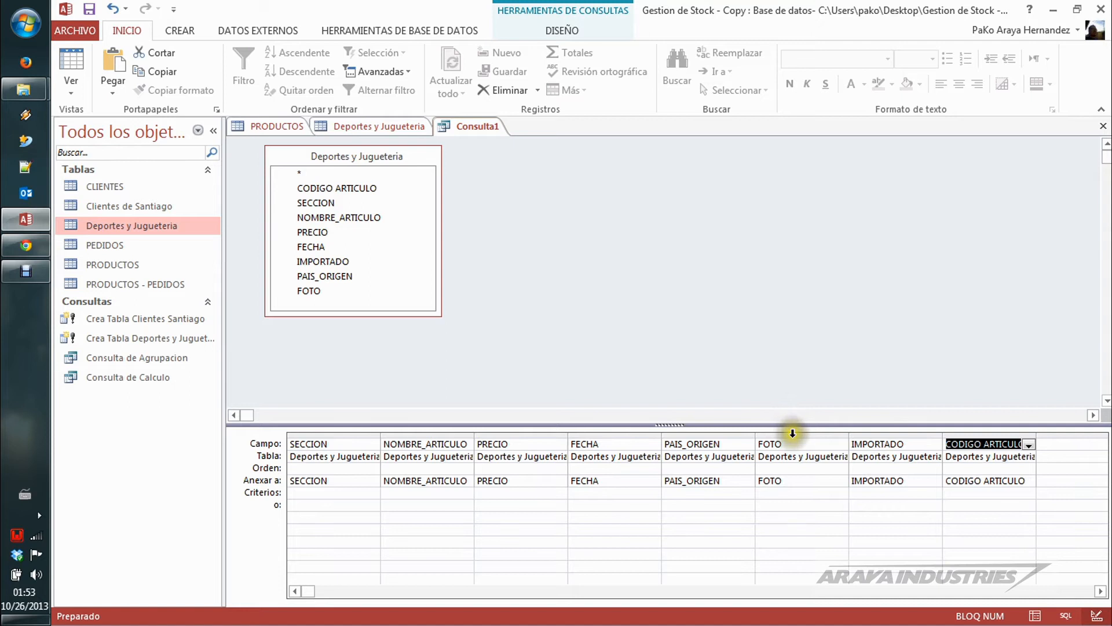
pyautogui.click(792, 435)
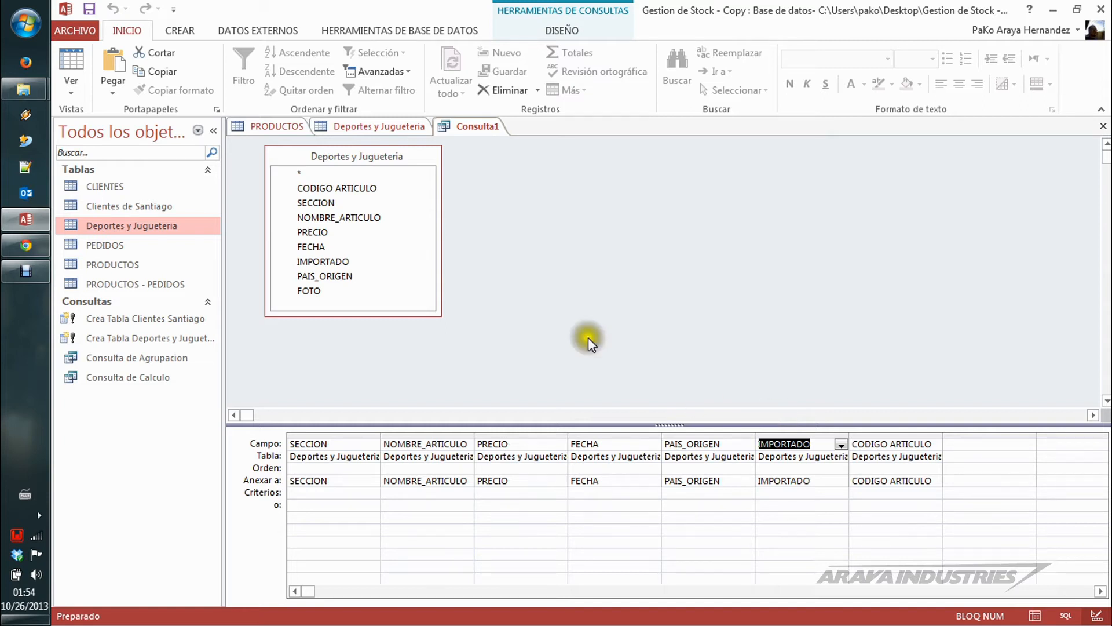
# Step: Run the append query and confirm adding the Deportes y Jugueteria rows to PRODUCTOS
pyautogui.click(561, 30)
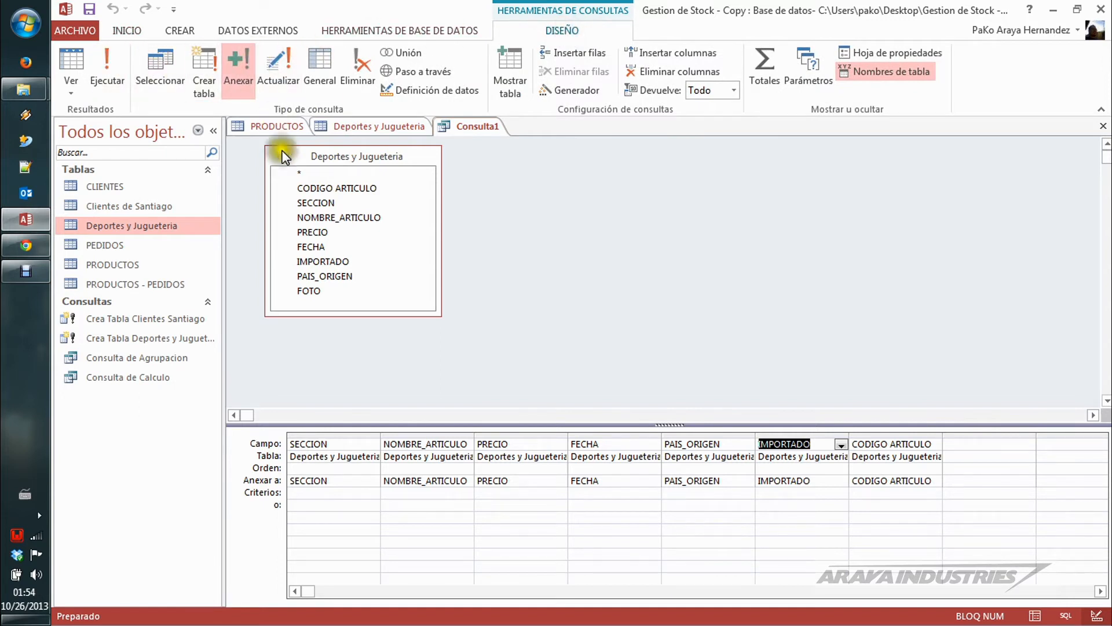
pyautogui.click(110, 68)
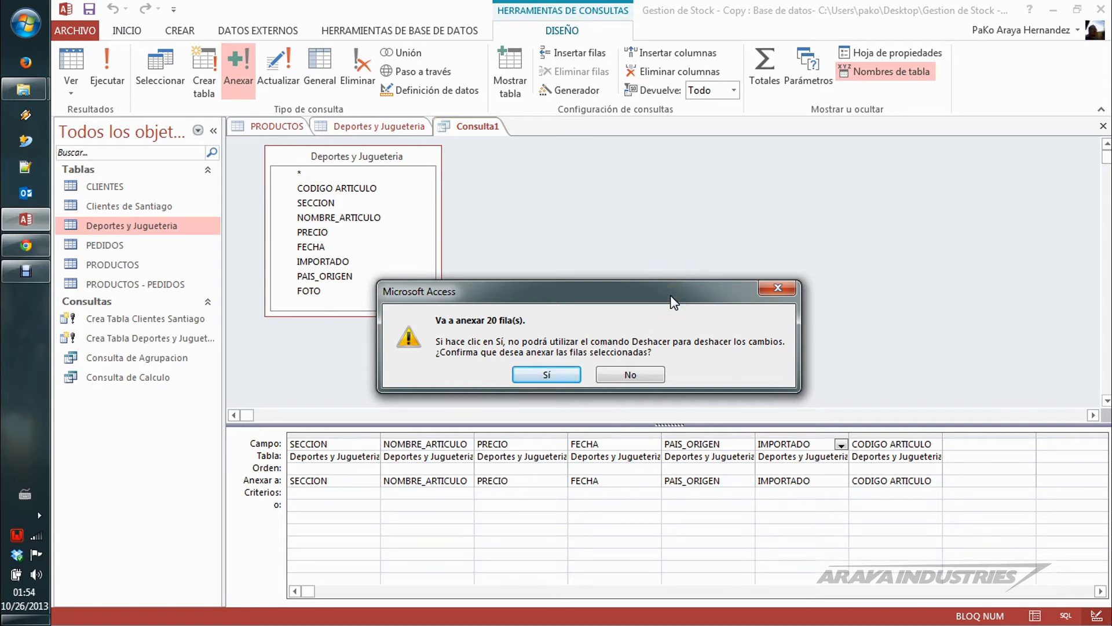
pyautogui.click(557, 374)
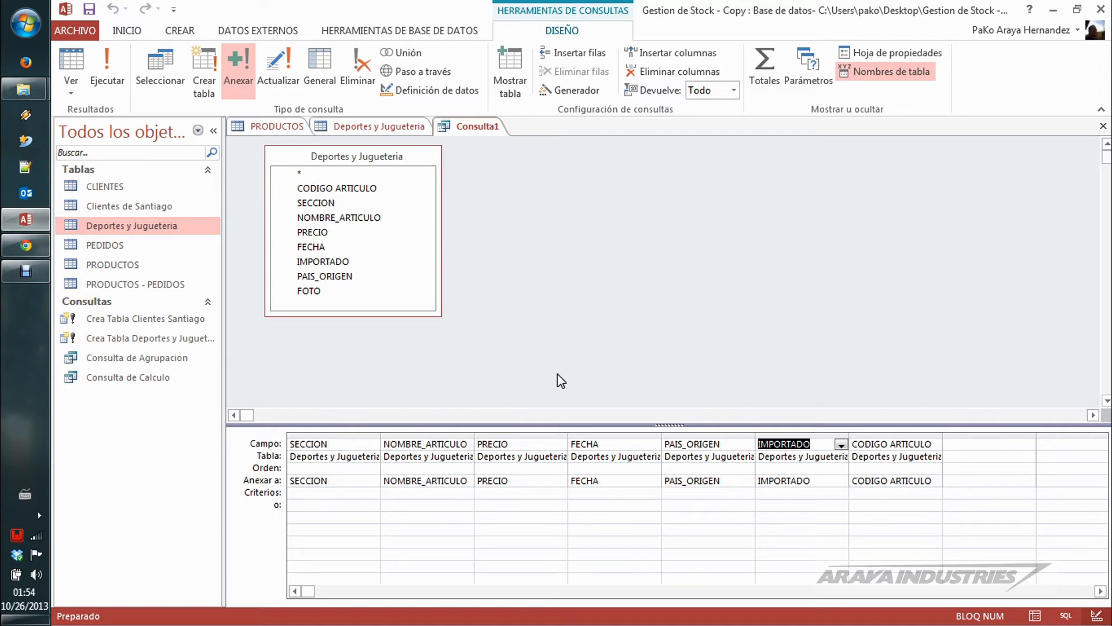
# Step: Refresh the PRODUCTOS table to check for the appended records and examine the filter values of its SECCION field
pyautogui.click(271, 125)
pyautogui.click(296, 163)
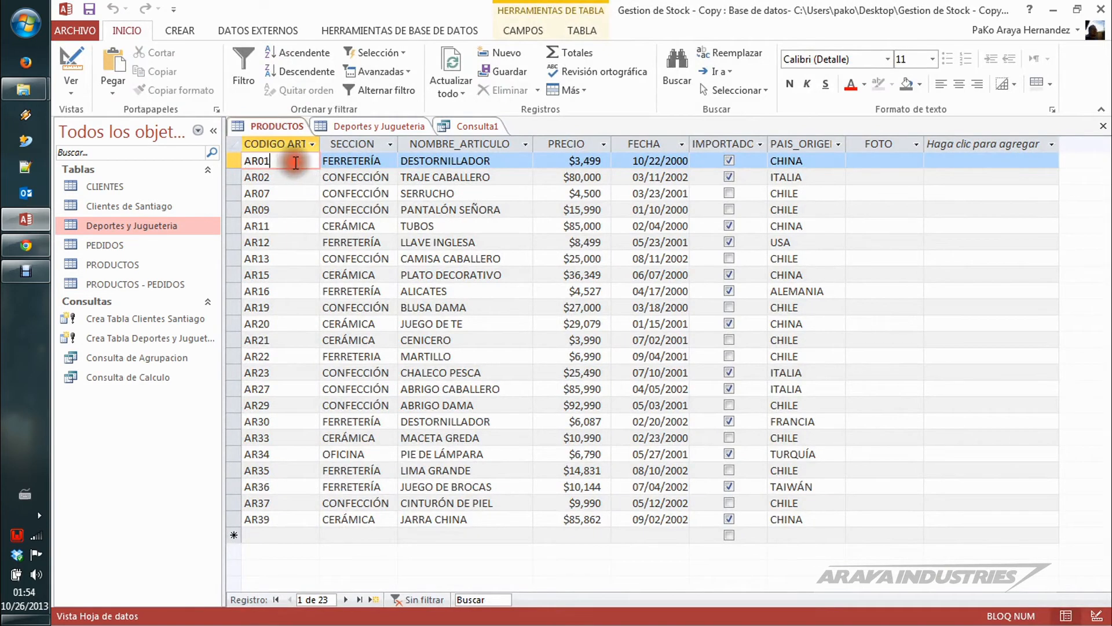
pyautogui.press('F5')
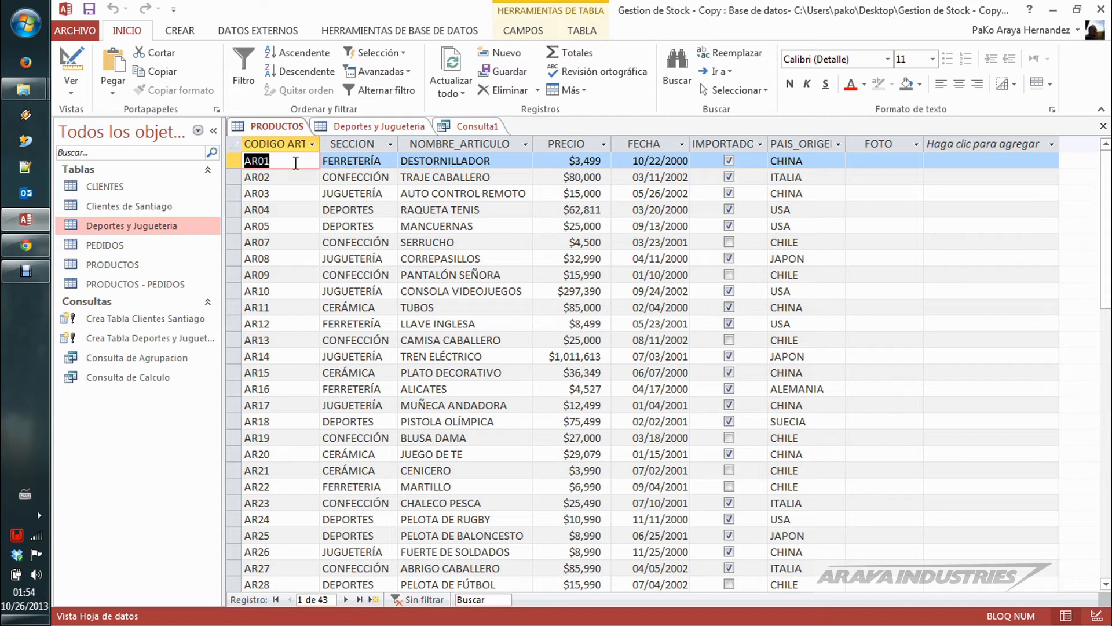
pyautogui.click(392, 144)
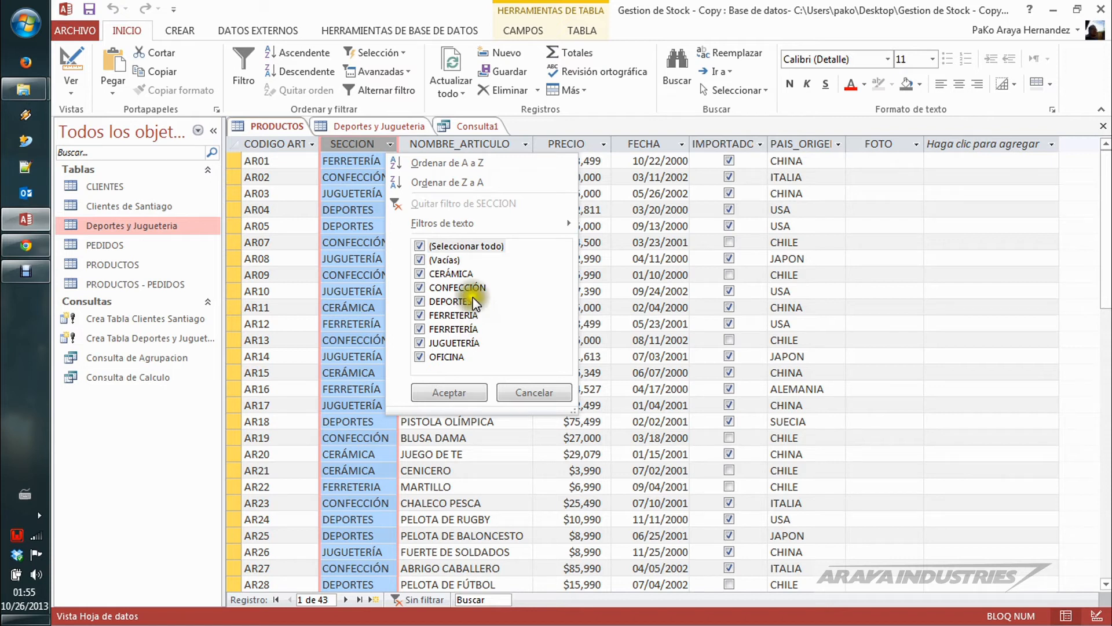
pyautogui.click(356, 157)
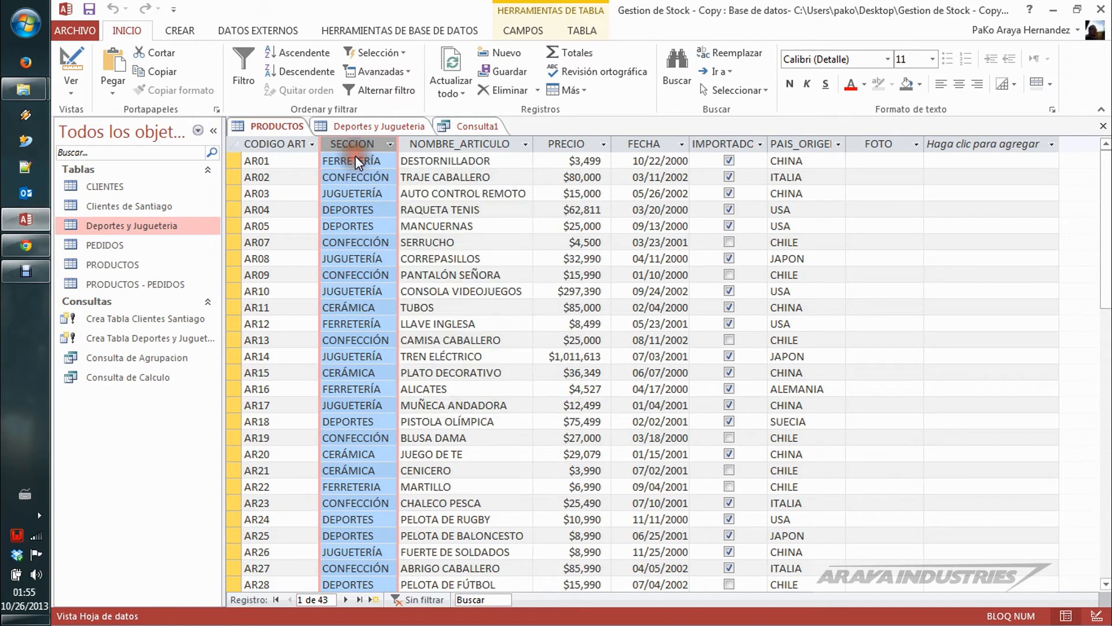
pyautogui.click(356, 157)
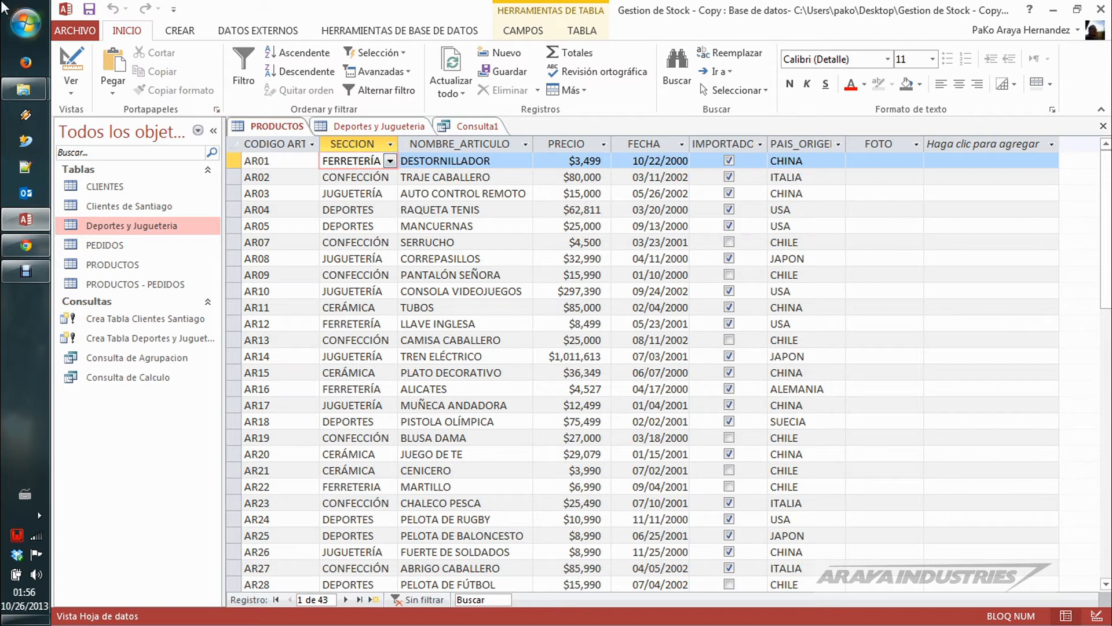
# Step: Start a new blank desktop database and set its file name to Base de datos Extra
pyautogui.click(75, 30)
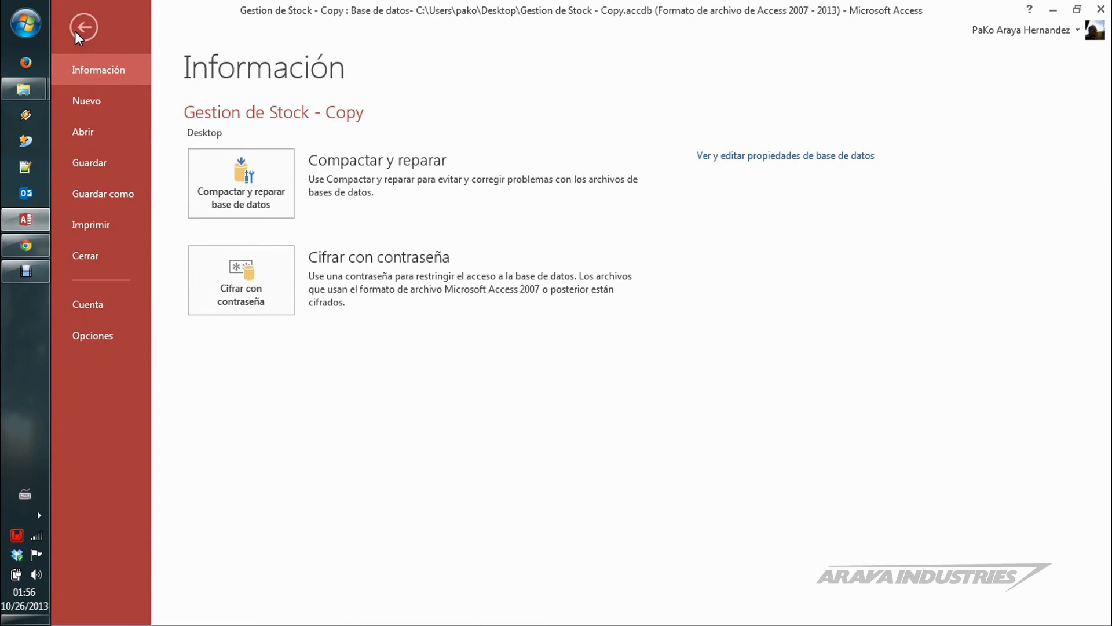
pyautogui.click(99, 100)
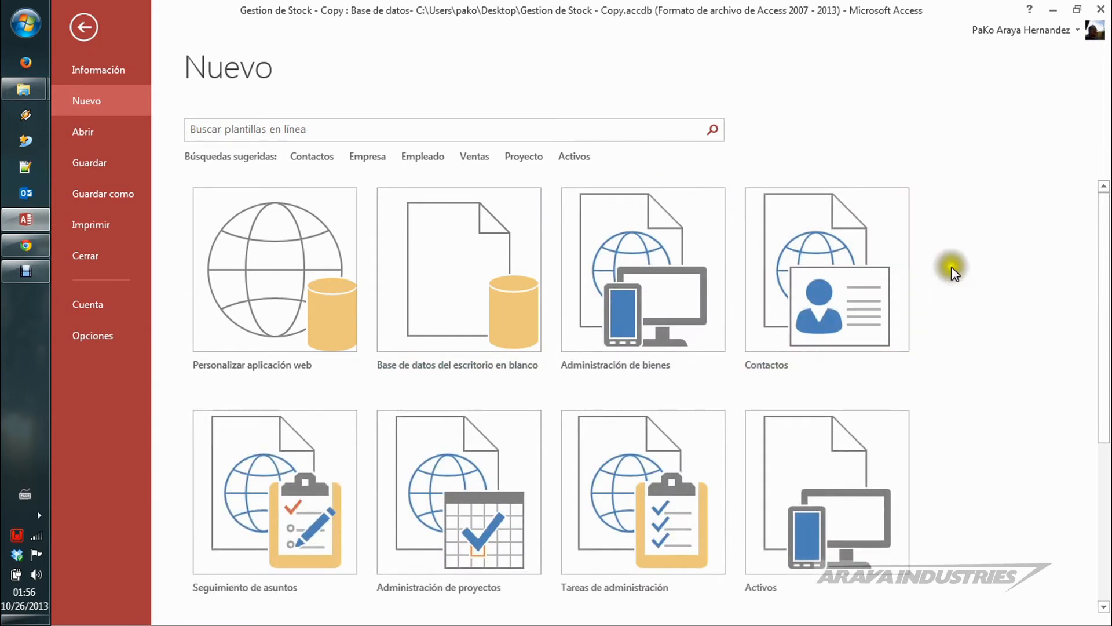
pyautogui.moveTo(1102, 223); pyautogui.dragTo(1102, 179)
pyautogui.click(462, 267)
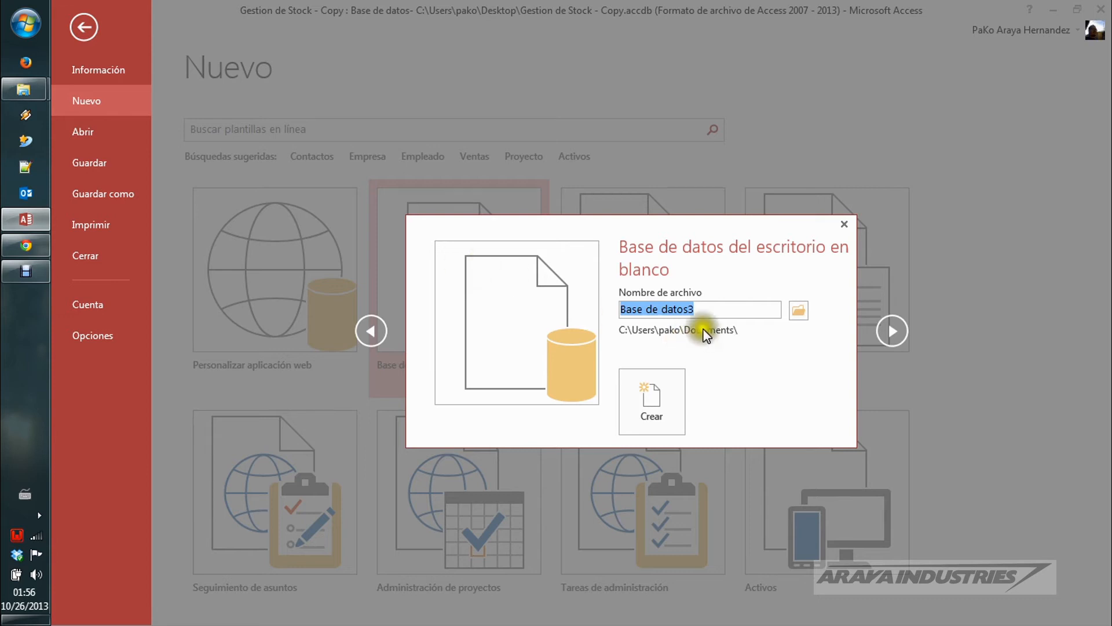
pyautogui.click(708, 308)
pyautogui.press('BackSpace')
pyautogui.write('Ex')
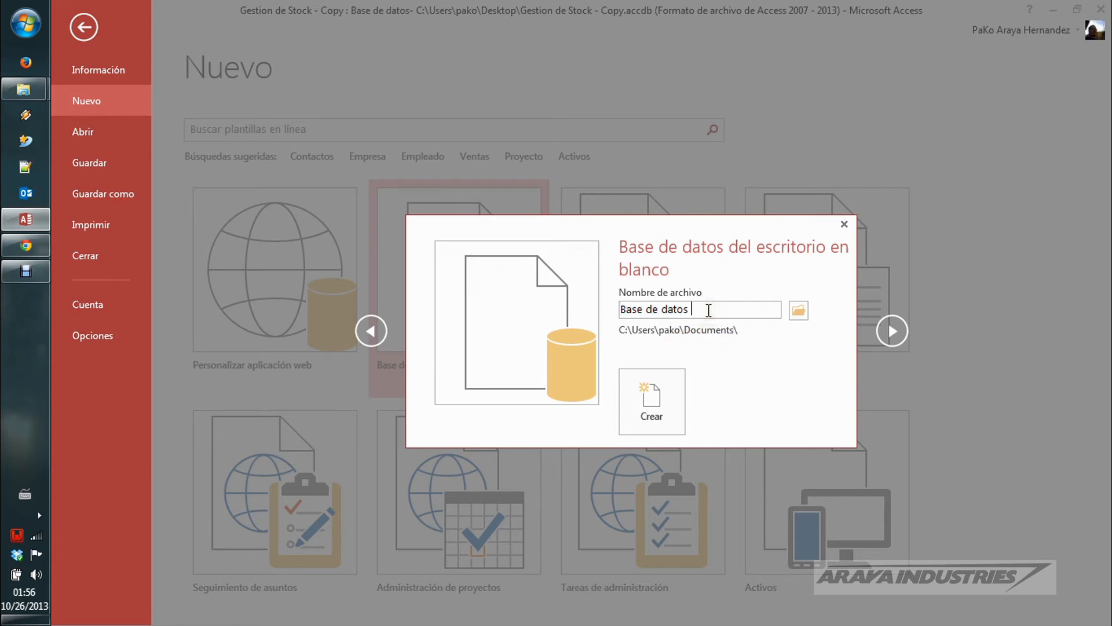
pyautogui.write('tra')
# Step: Set the Desktop as the new database's location, keeping the Microsoft Access 2007 - 2013 file type
pyautogui.click(798, 314)
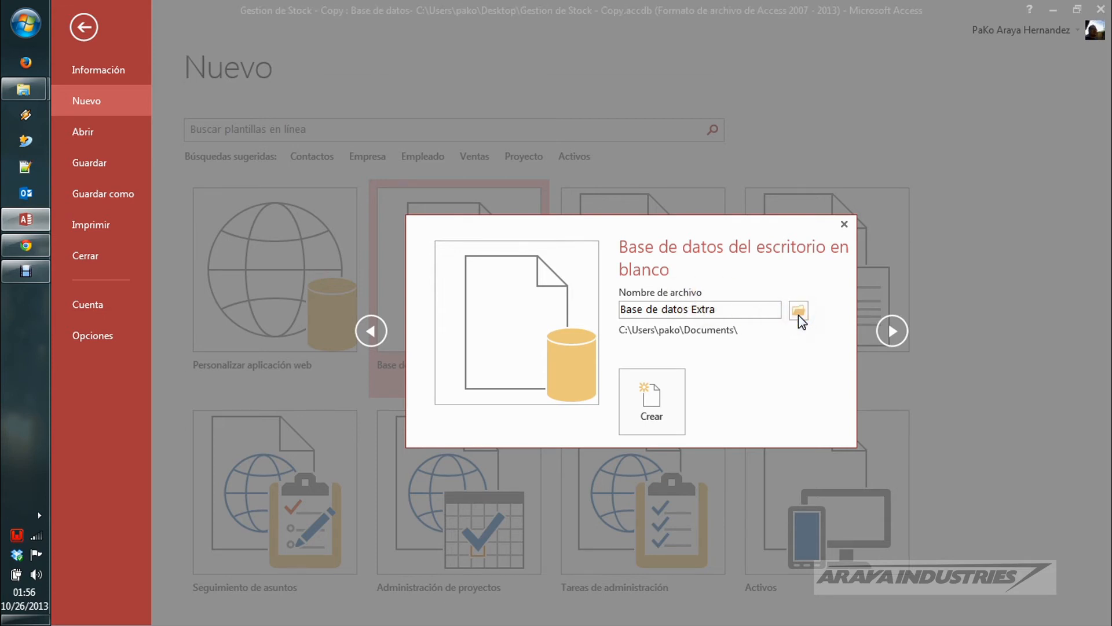
pyautogui.click(235, 227)
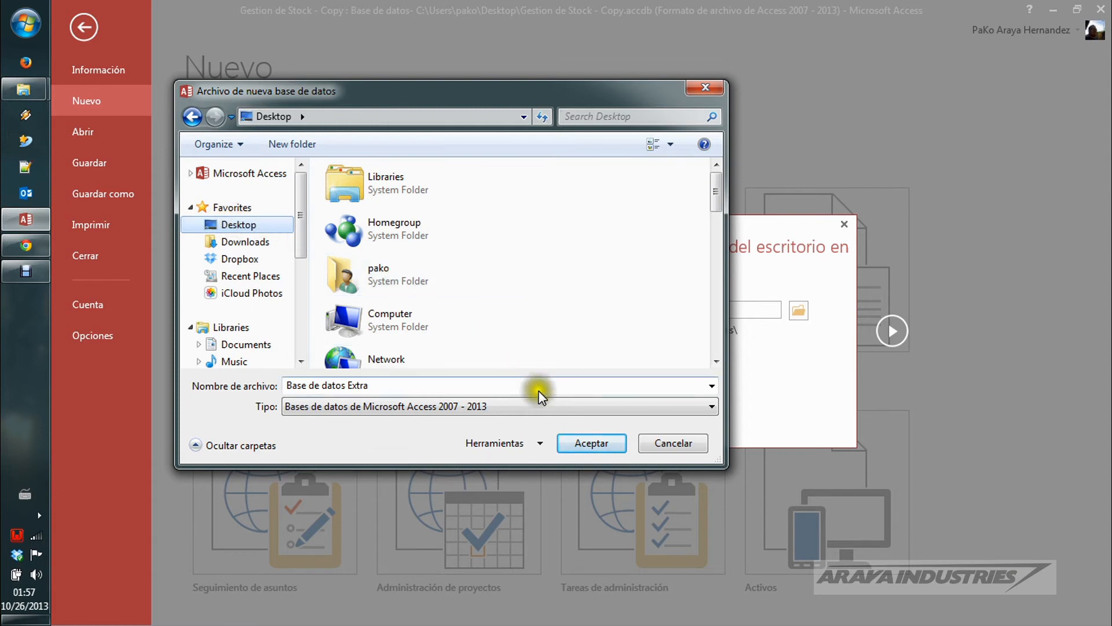
pyautogui.click(711, 407)
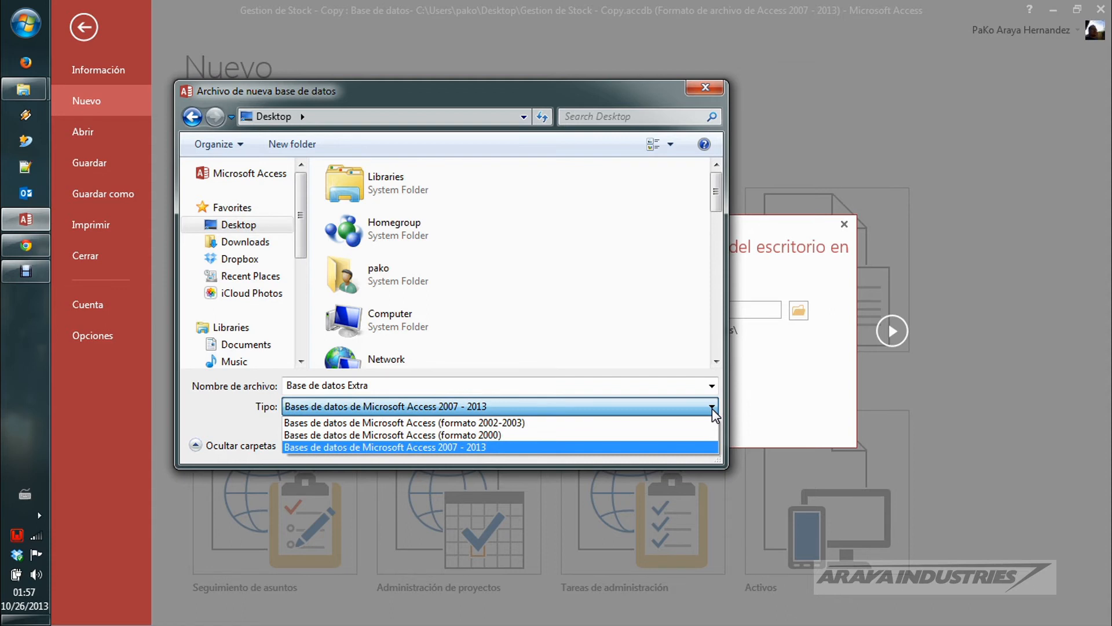
pyautogui.click(711, 409)
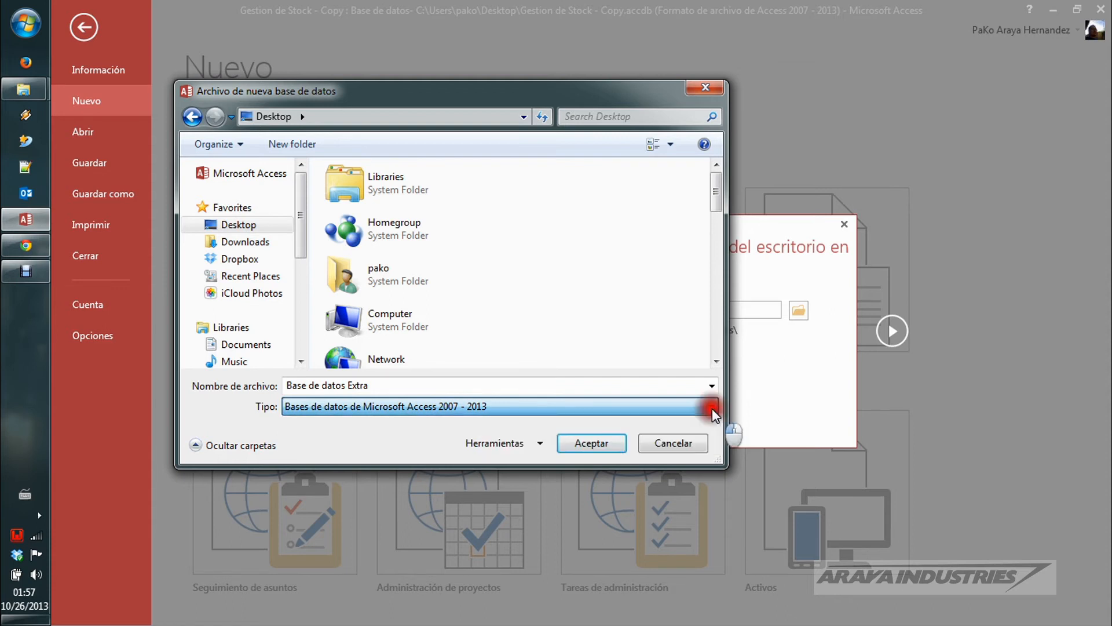
pyautogui.click(602, 443)
# Step: Create the database and discard the design changes to query Consulta1
pyautogui.click(652, 414)
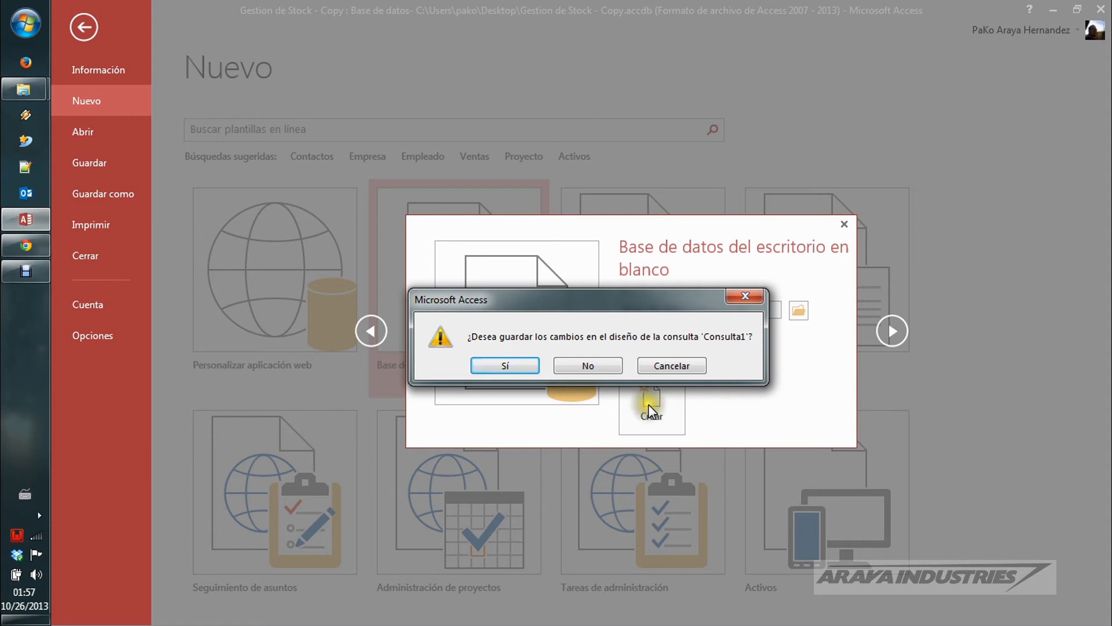
pyautogui.click(613, 367)
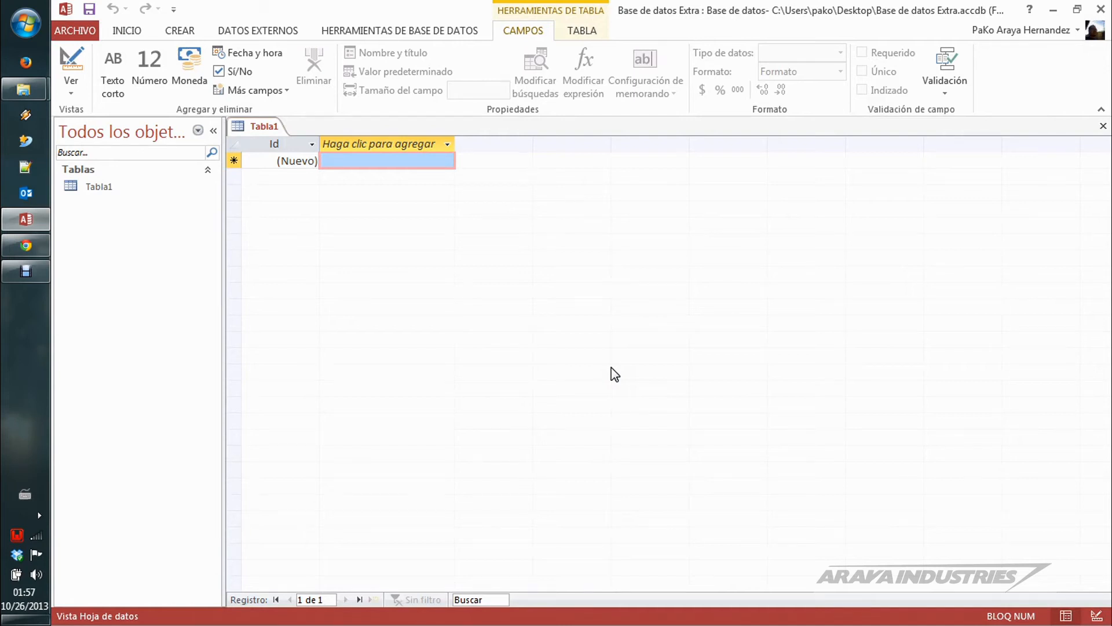
pyautogui.click(599, 366)
pyautogui.click(755, 334)
pyautogui.click(756, 330)
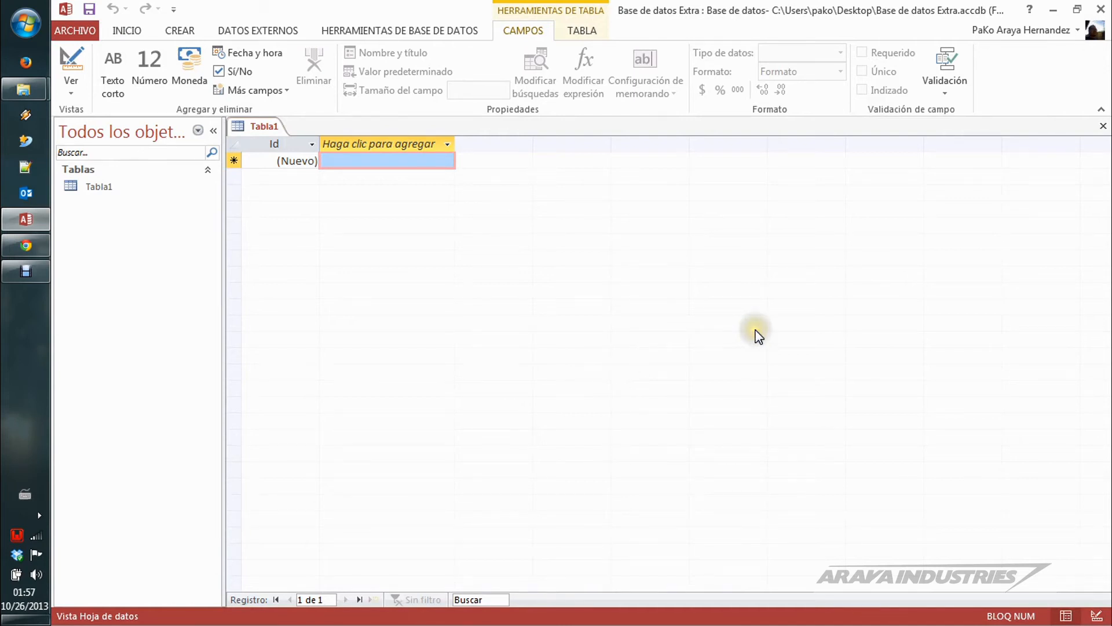
# Step: Close the new database with its empty table and reopen Gestion de Stock - Copy from the desktop
pyautogui.click(1104, 129)
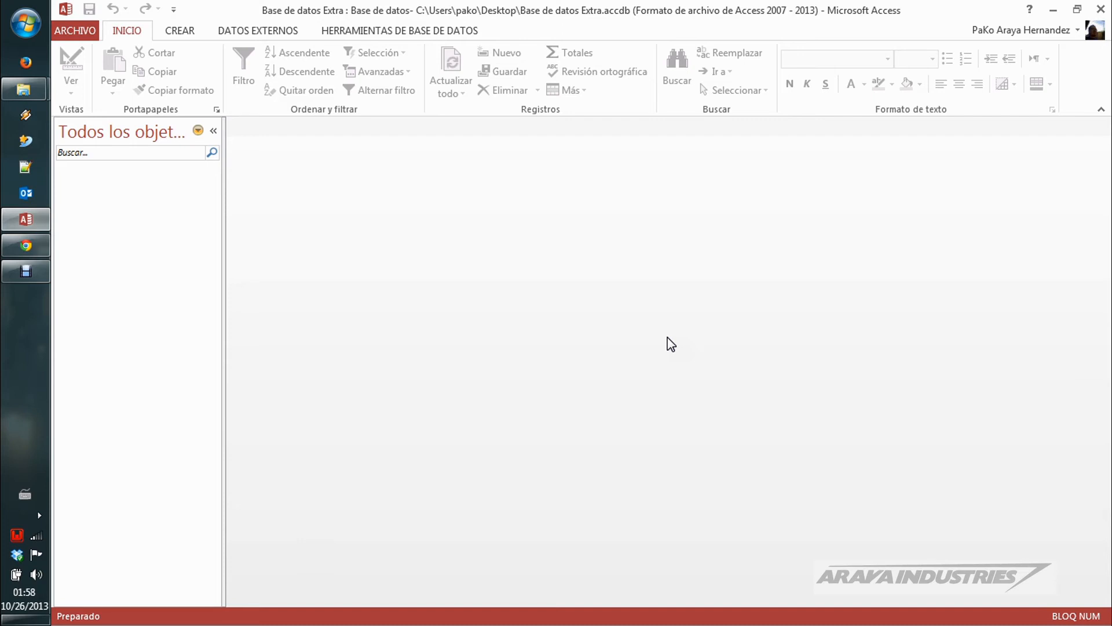
pyautogui.click(704, 295)
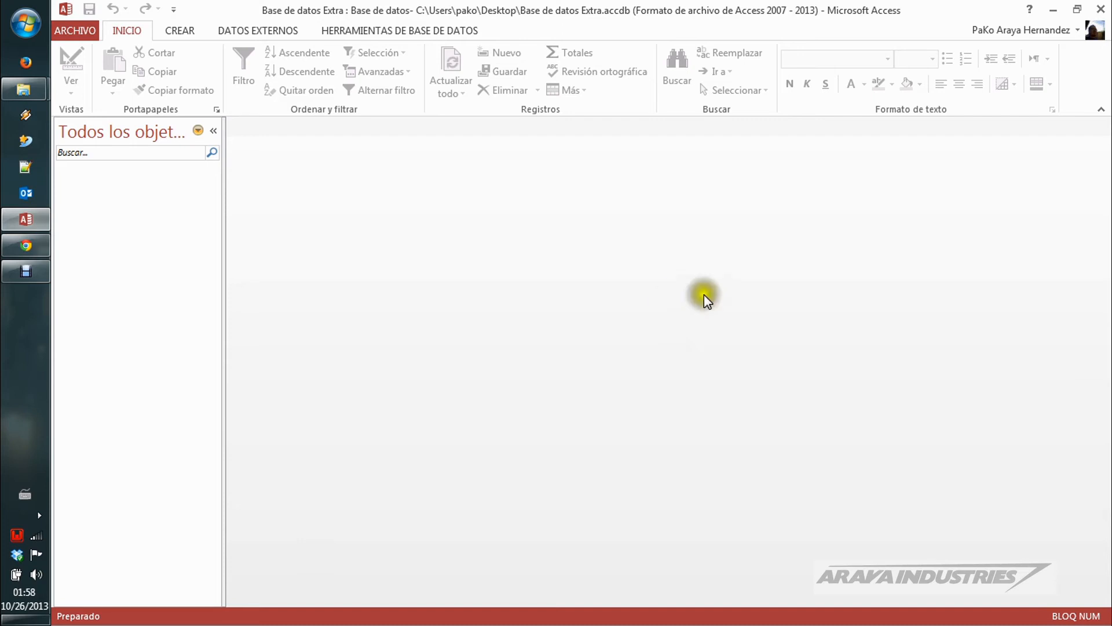
pyautogui.click(1101, 11)
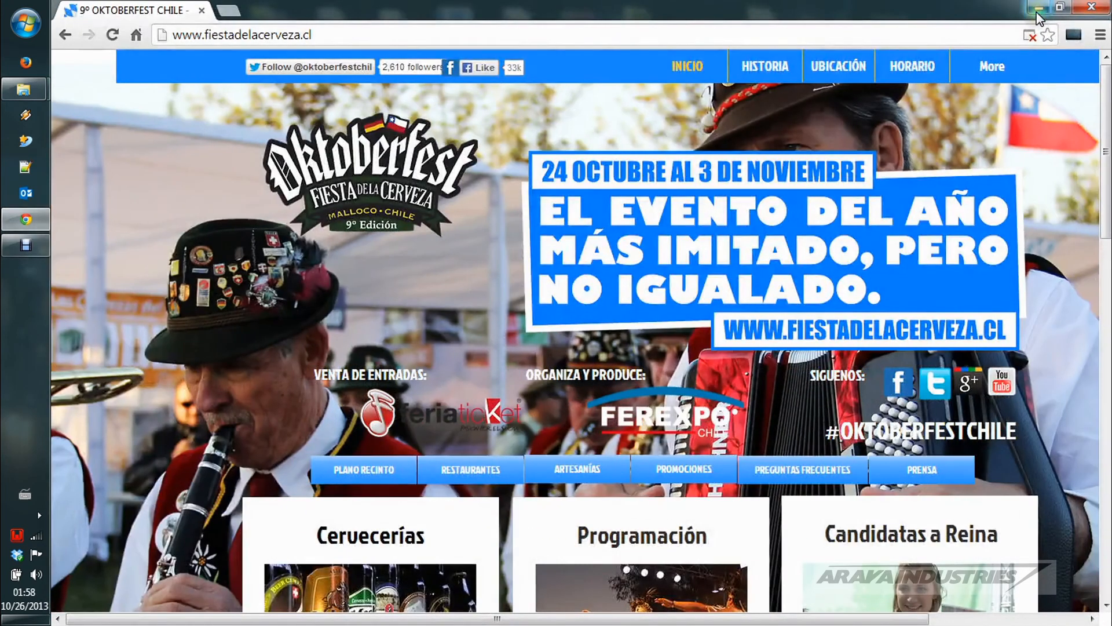
pyautogui.click(1037, 11)
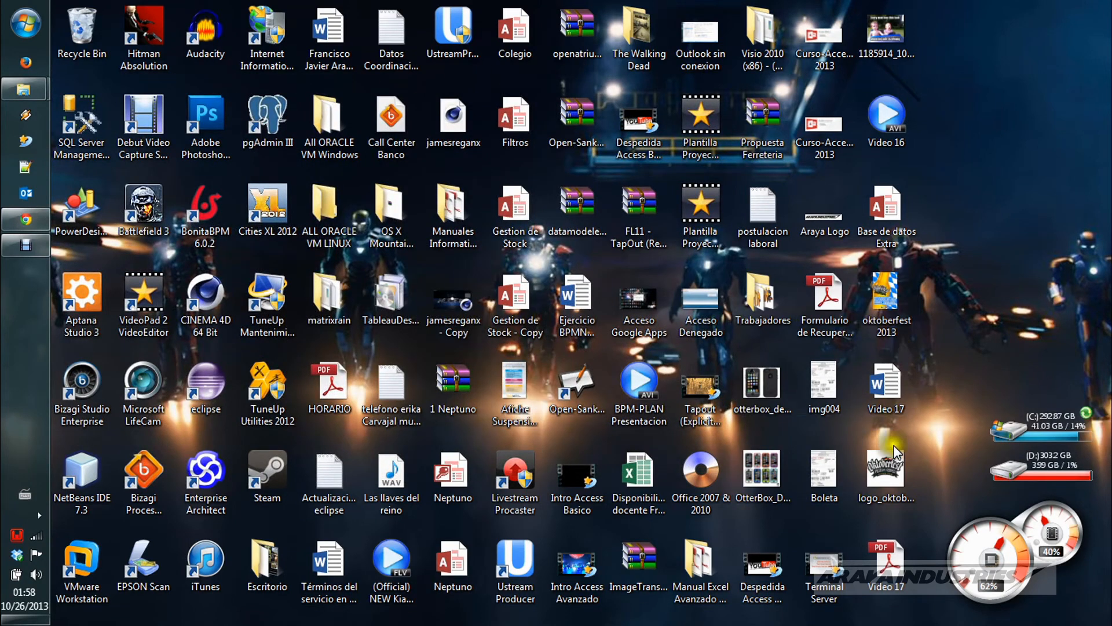
pyautogui.doubleClick(515, 295)
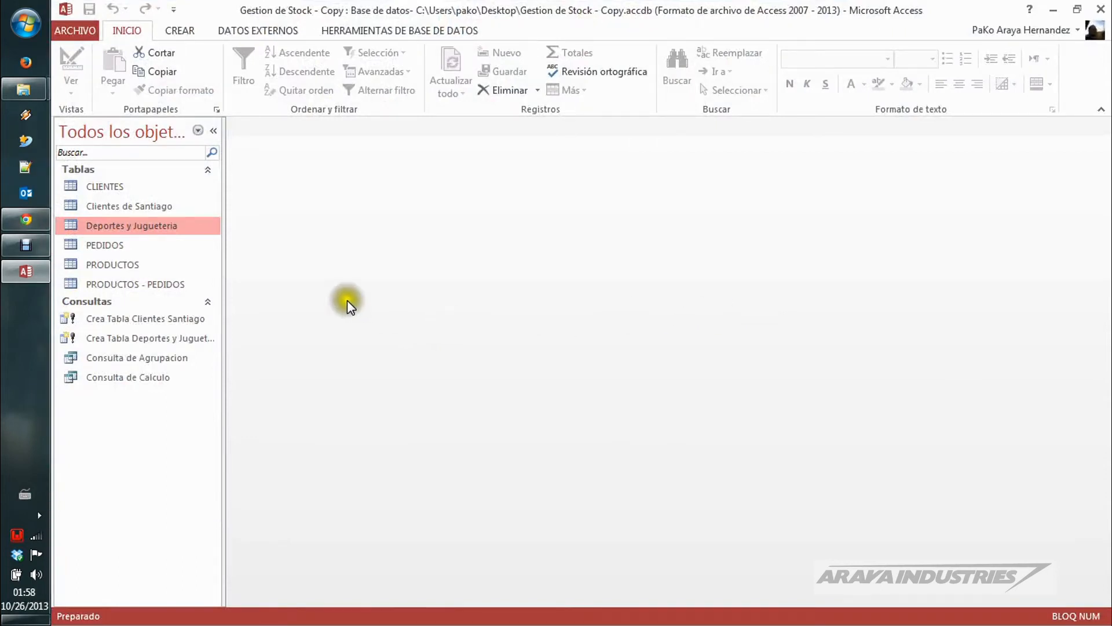
# Step: Create a new query in Design view based on the CLIENTES table
pyautogui.click(128, 189)
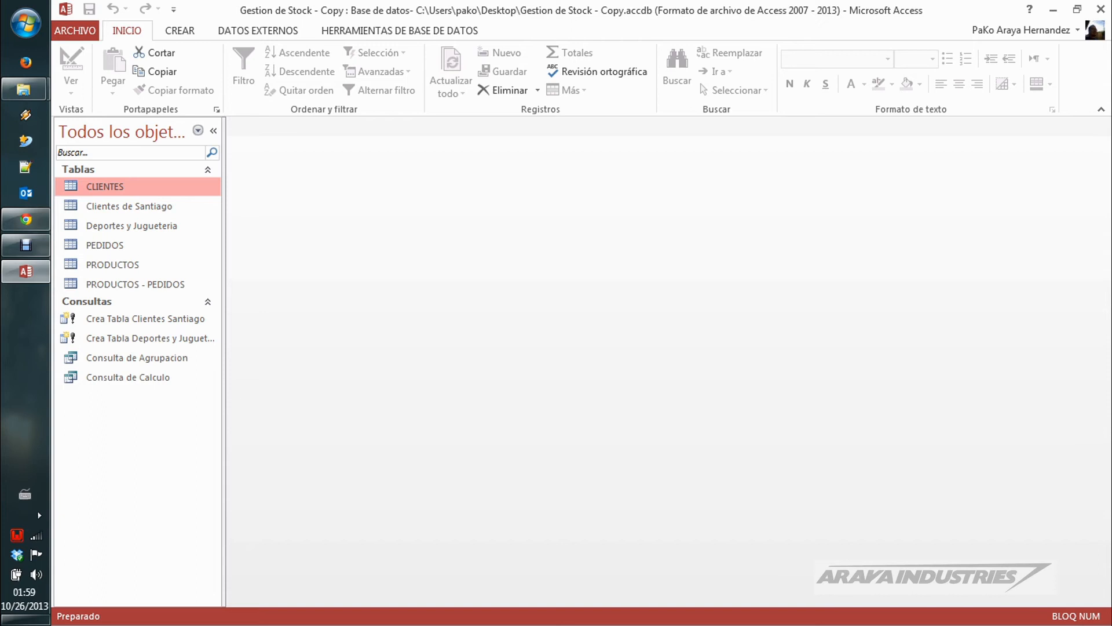
pyautogui.click(169, 29)
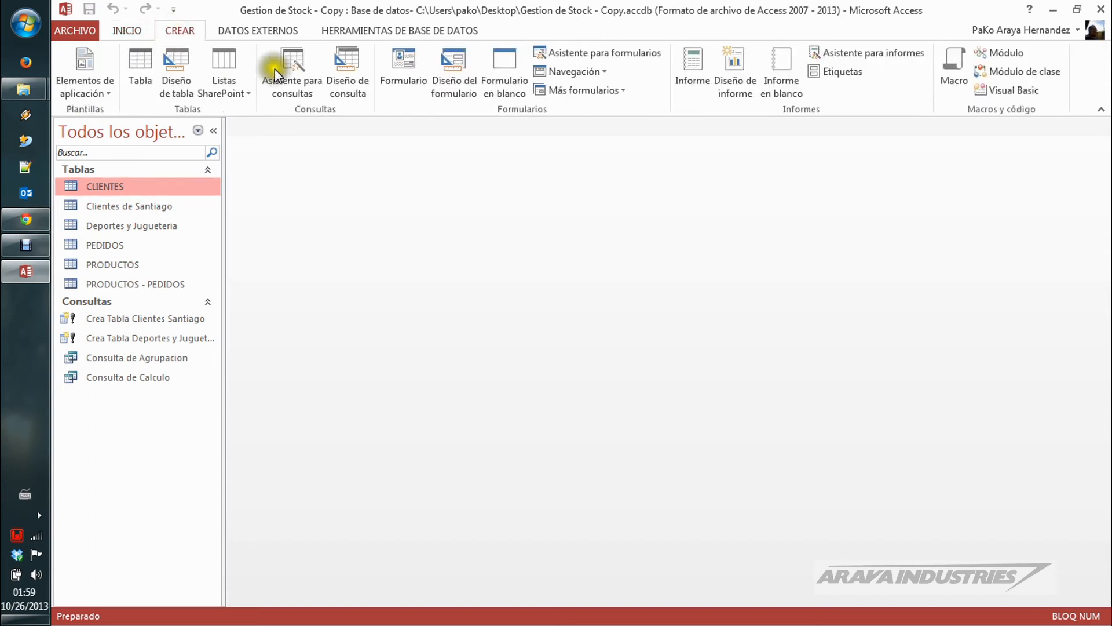
pyautogui.click(353, 77)
pyautogui.moveTo(602, 371); pyautogui.dragTo(593, 171)
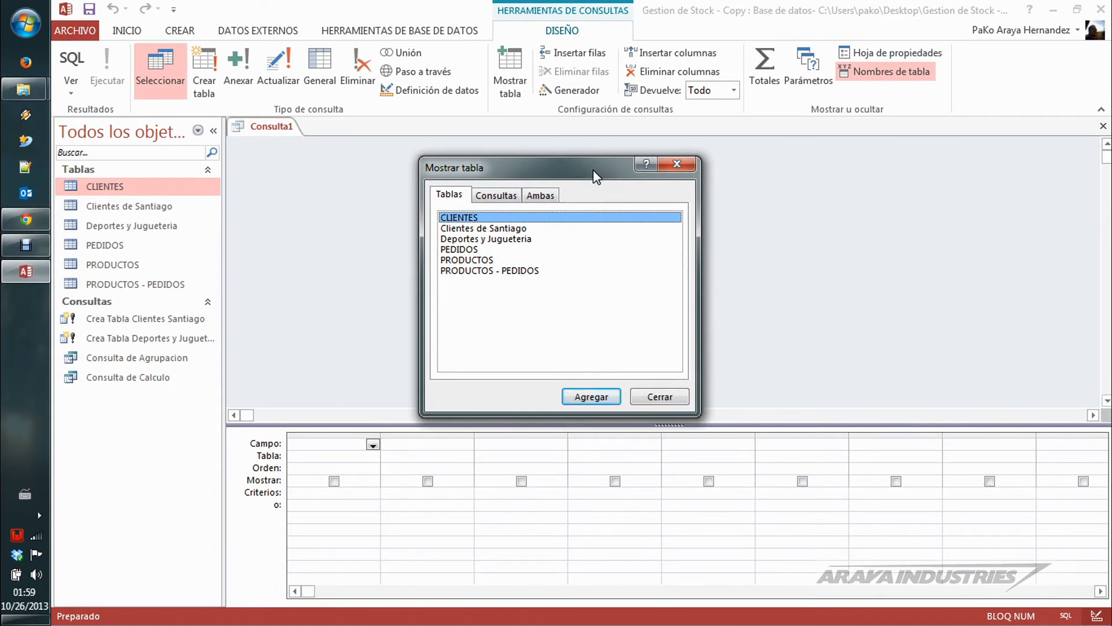
pyautogui.click(602, 397)
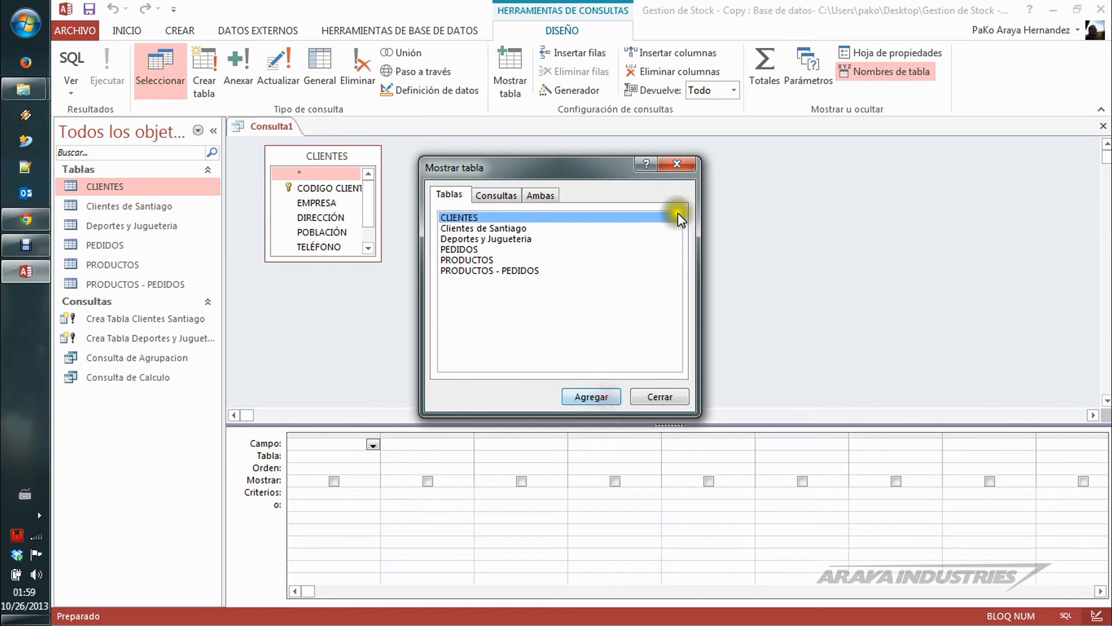
pyautogui.click(678, 163)
# Step: Add all CLIENTES fields plus a separate POBLACIÓN column to the query grid, hiding the separate column from the output
pyautogui.moveTo(378, 261); pyautogui.dragTo(435, 319)
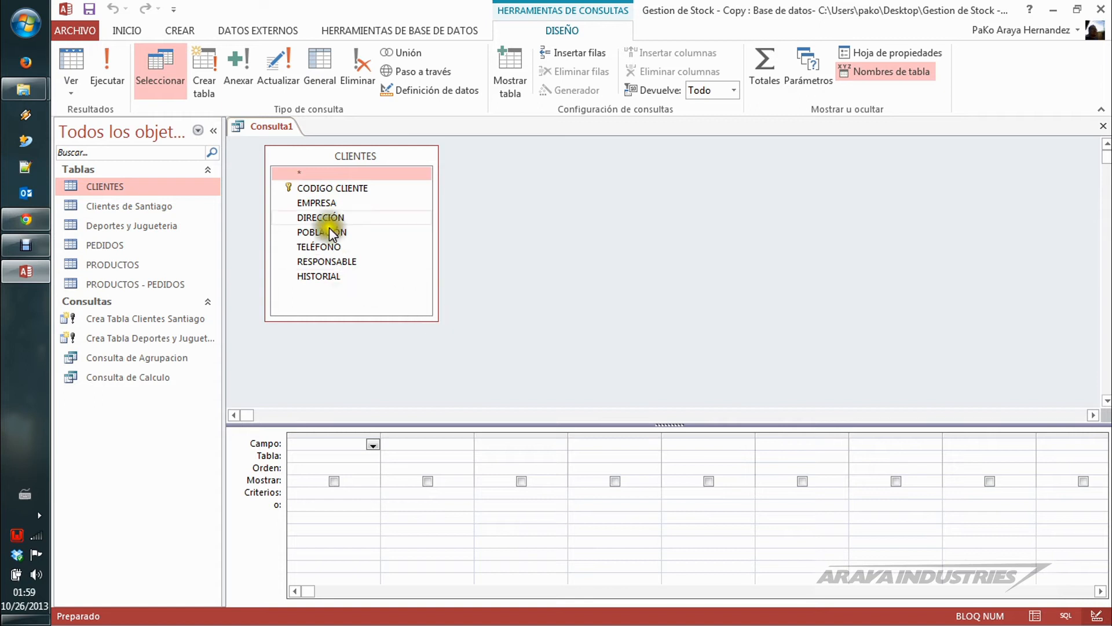
pyautogui.click(325, 176)
pyautogui.doubleClick(320, 176)
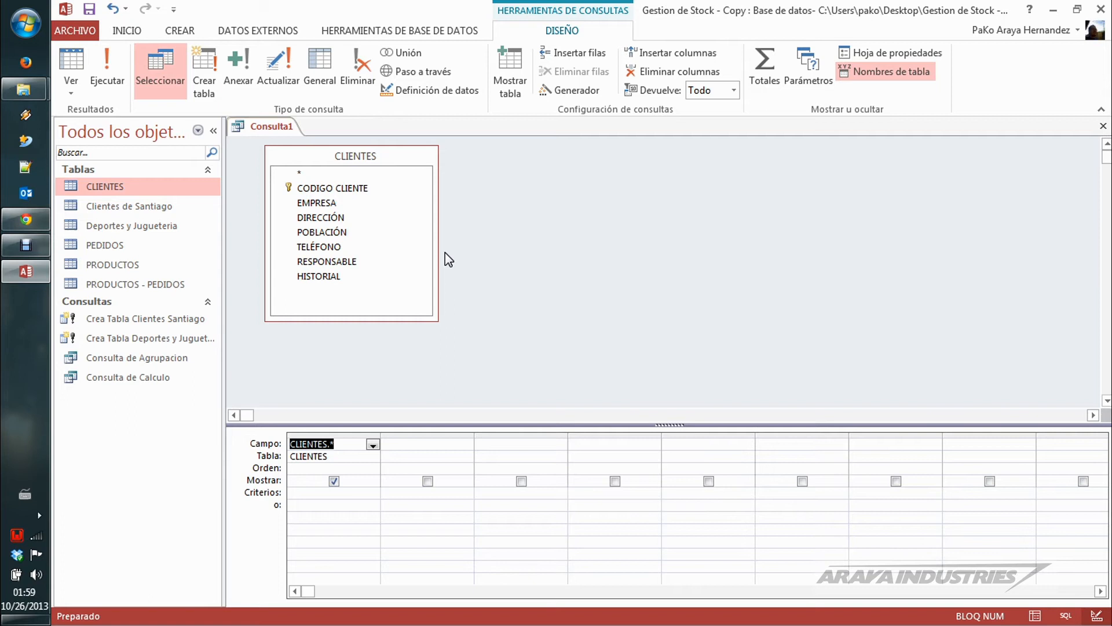
pyautogui.click(353, 217)
pyautogui.doubleClick(345, 231)
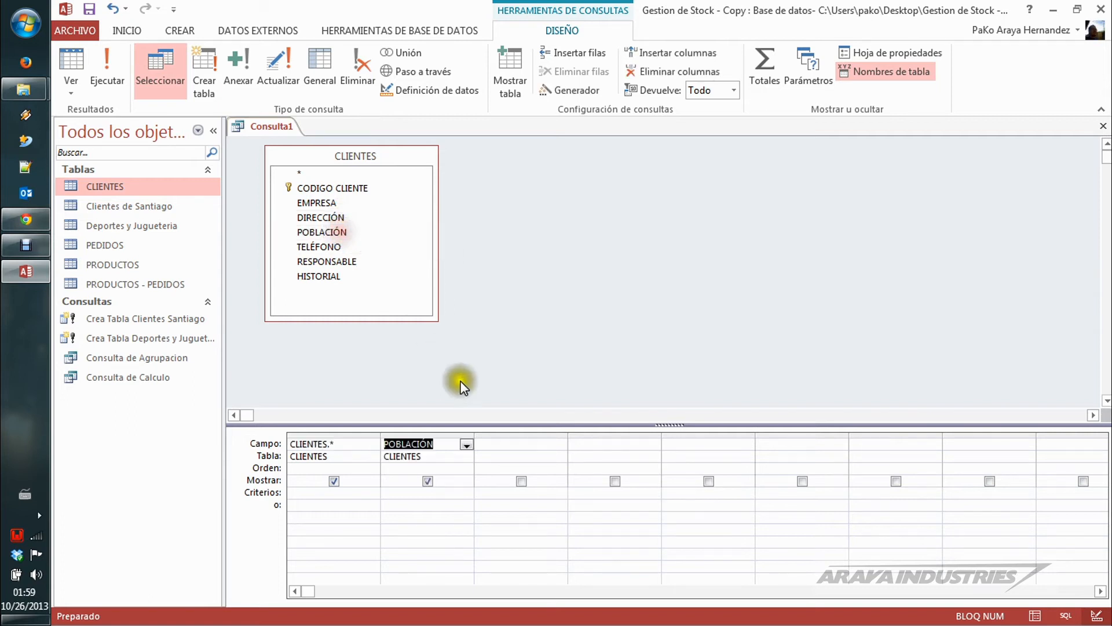
pyautogui.click(427, 482)
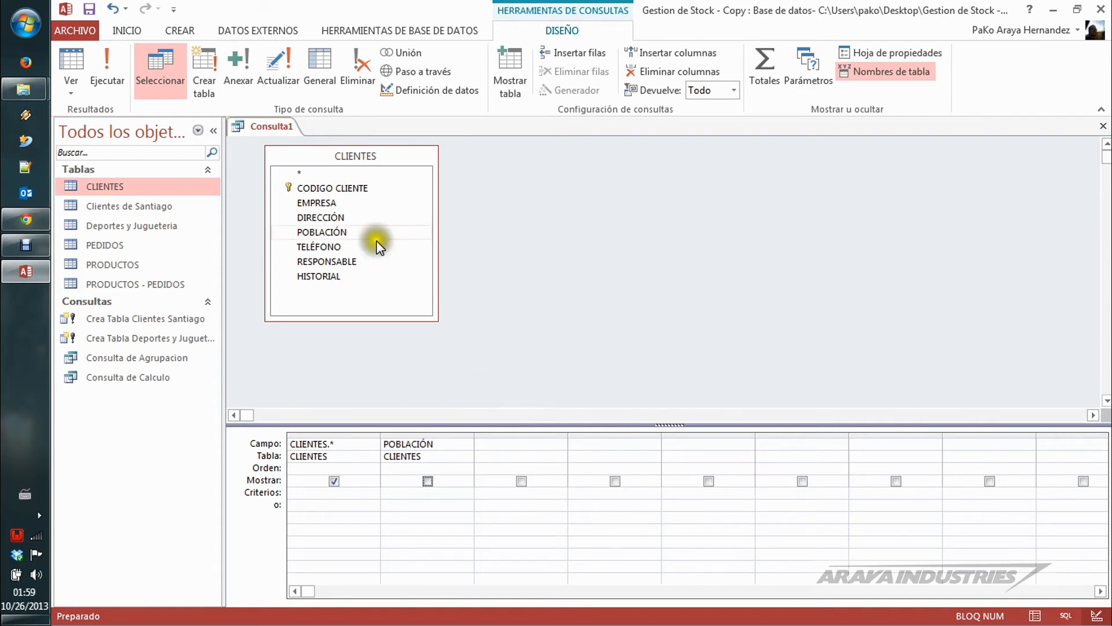
pyautogui.click(206, 68)
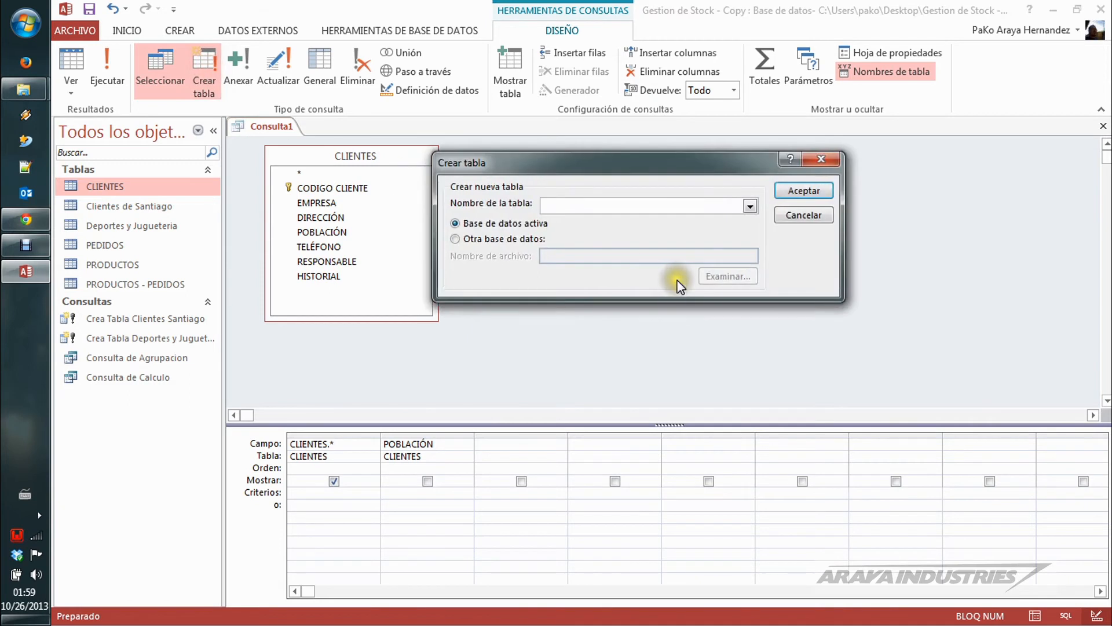
pyautogui.click(797, 200)
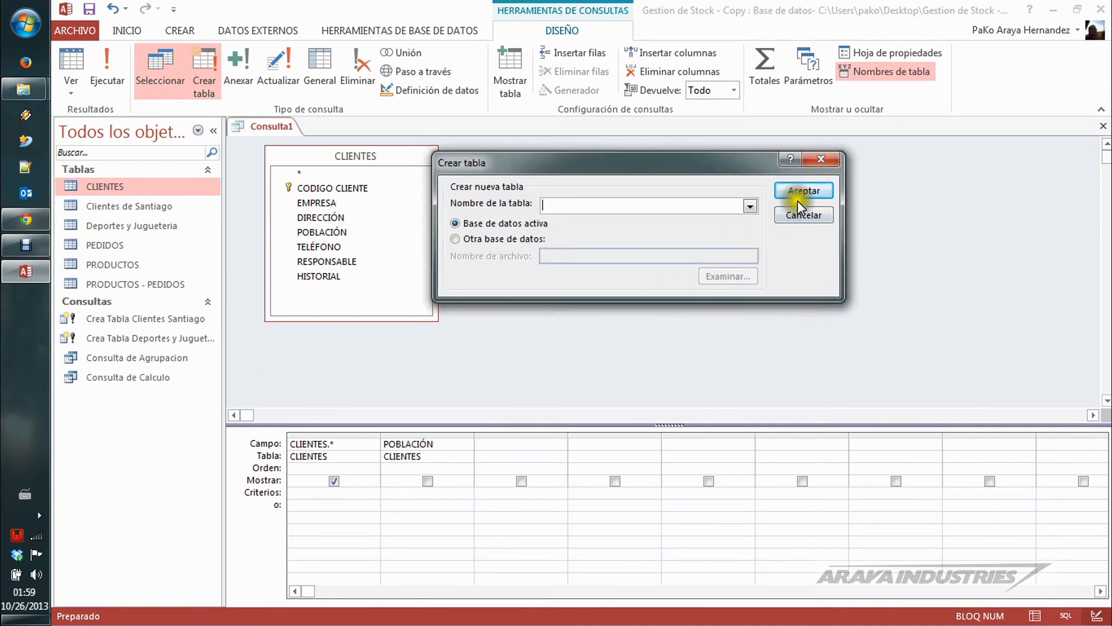
pyautogui.click(829, 157)
# Step: Set the POBLACIÓN criterion to "MALLOCO" and run the query
pyautogui.click(434, 493)
pyautogui.press('capslock')
pyautogui.write('MALLOCO')
pyautogui.press('Tab')
pyautogui.press('capslock')
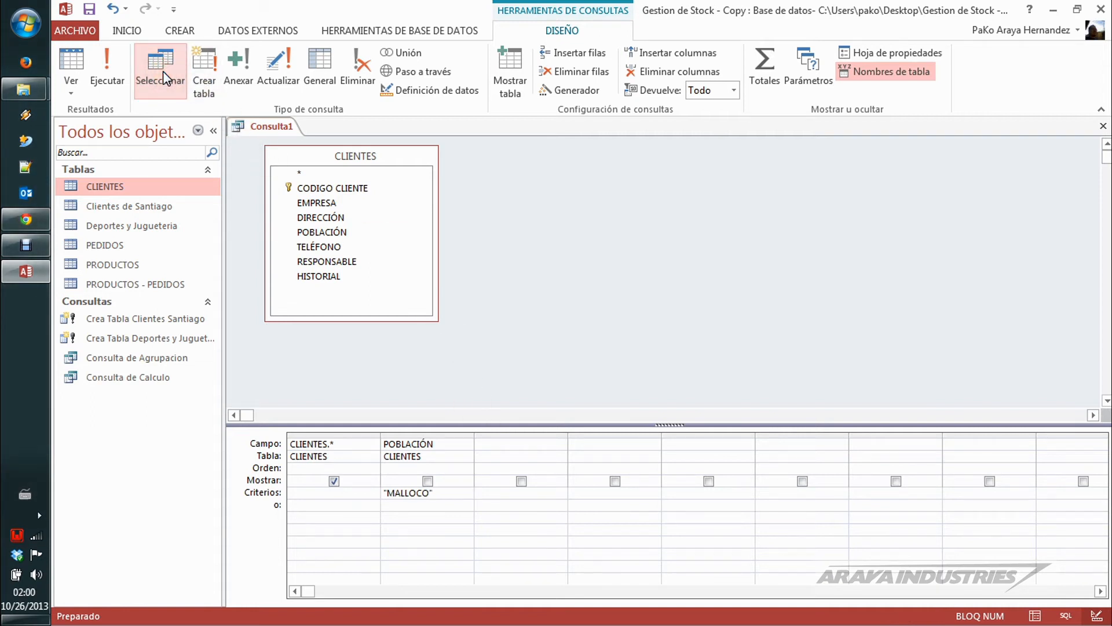
pyautogui.click(107, 65)
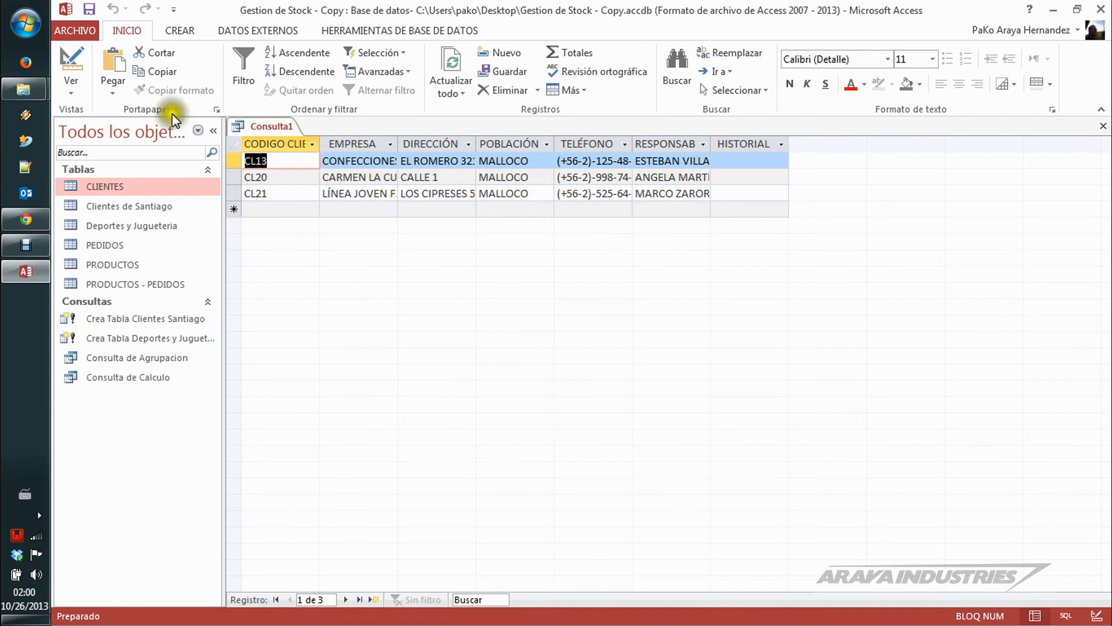
# Step: Return to the query design and change the POBLACIÓN criterion to <>"MALLOCO"
pyautogui.click(71, 63)
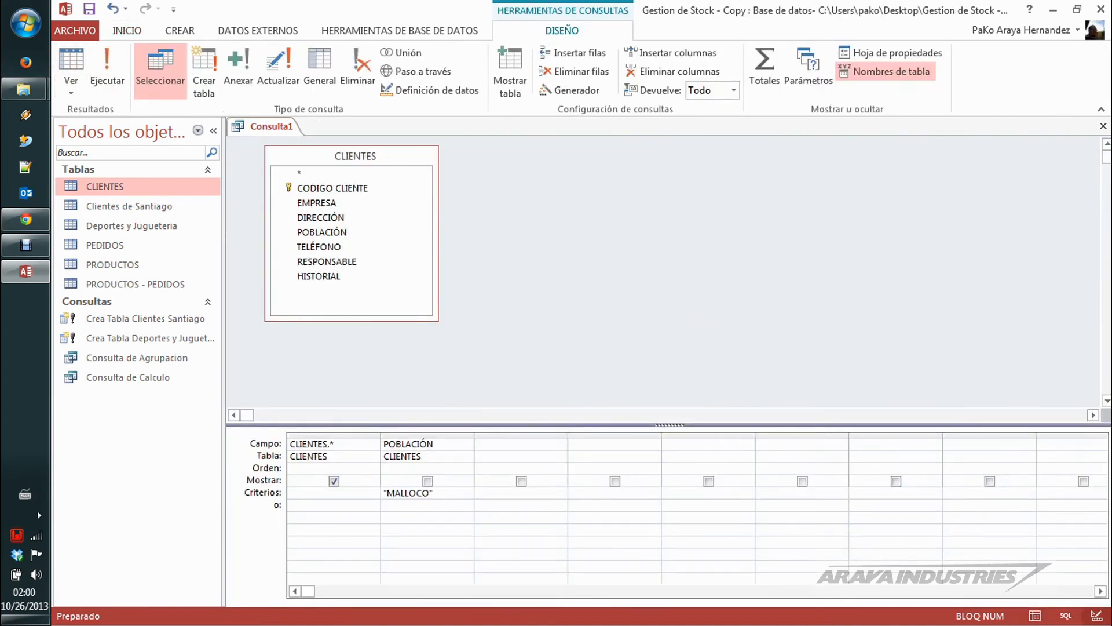
pyautogui.click(384, 493)
pyautogui.write('<>')
# Step: Run the query and examine the filter values of the POBLACIÓN column in its results
pyautogui.click(99, 62)
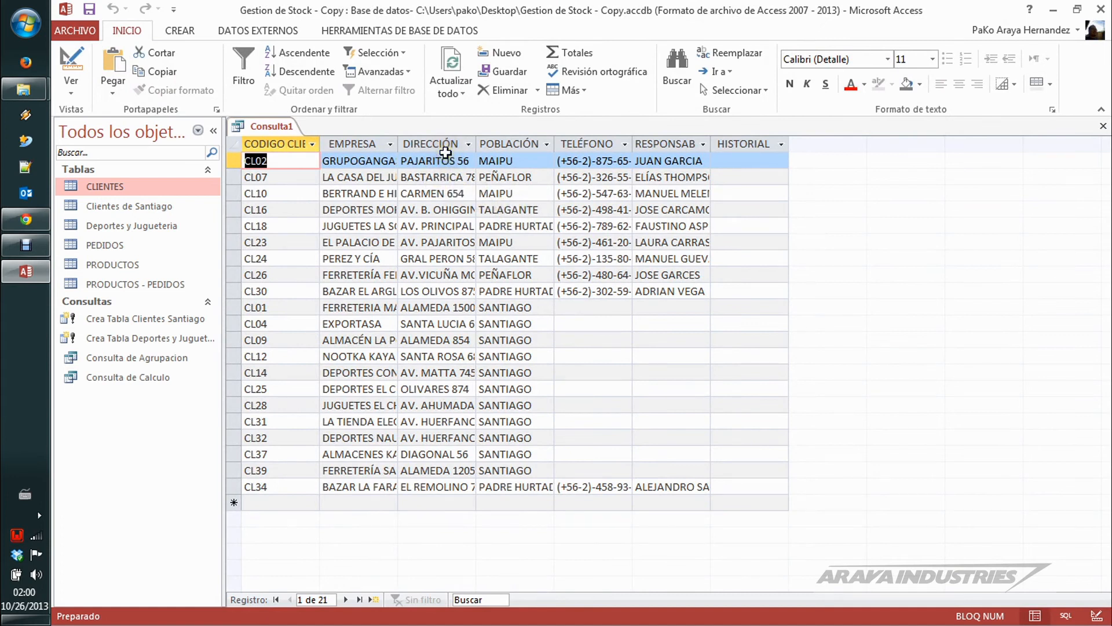
pyautogui.click(546, 143)
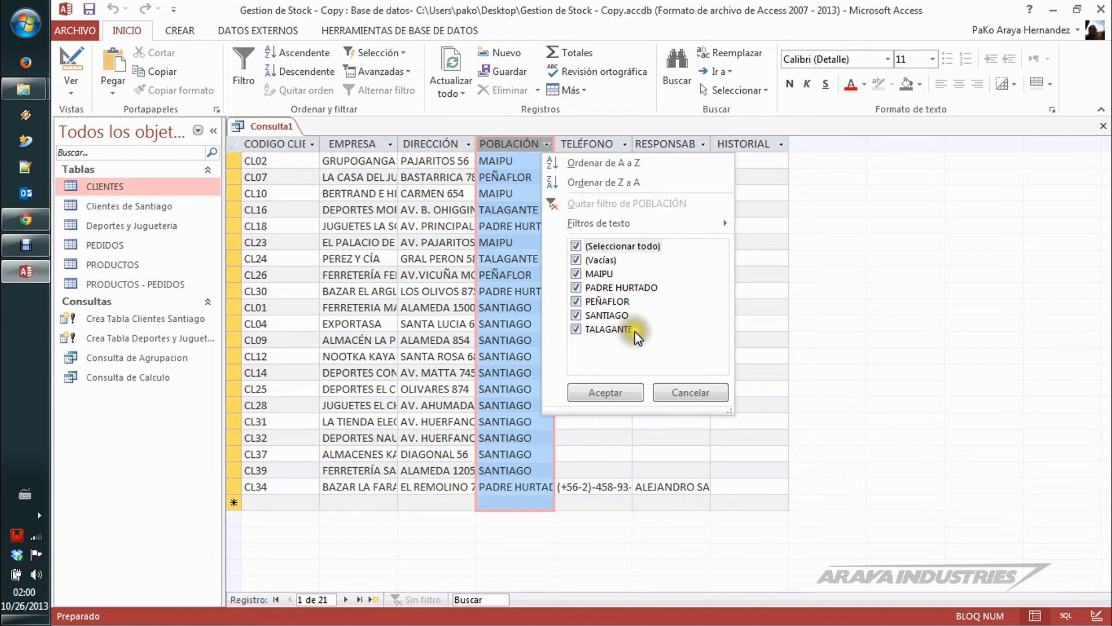
pyautogui.click(702, 399)
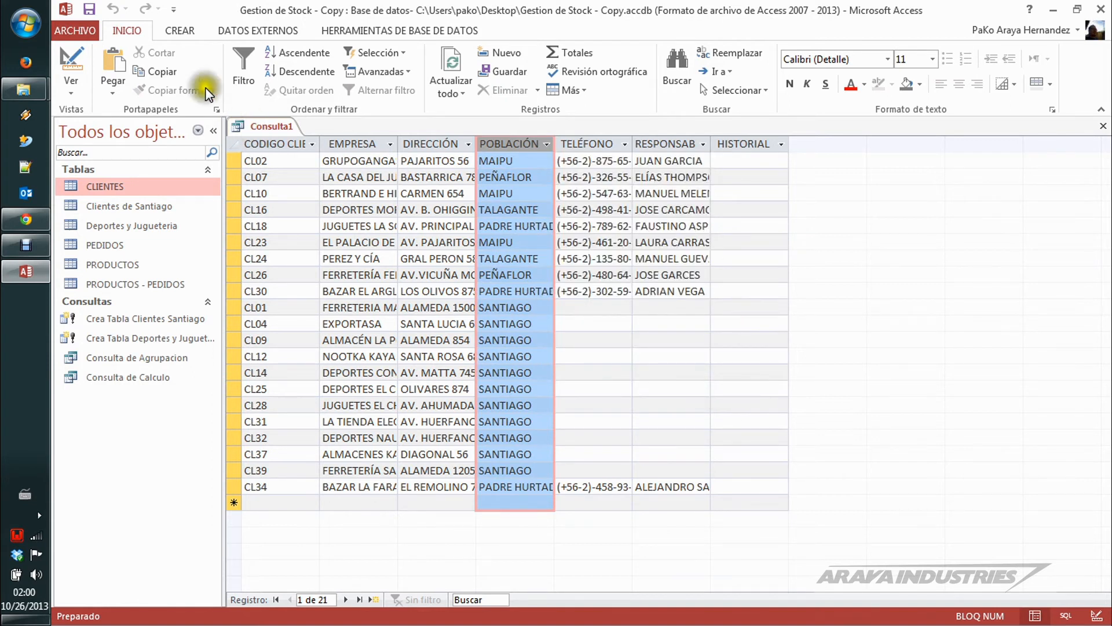
# Step: Return to the query design and make the CLIENTES field list slightly narrower
pyautogui.click(71, 58)
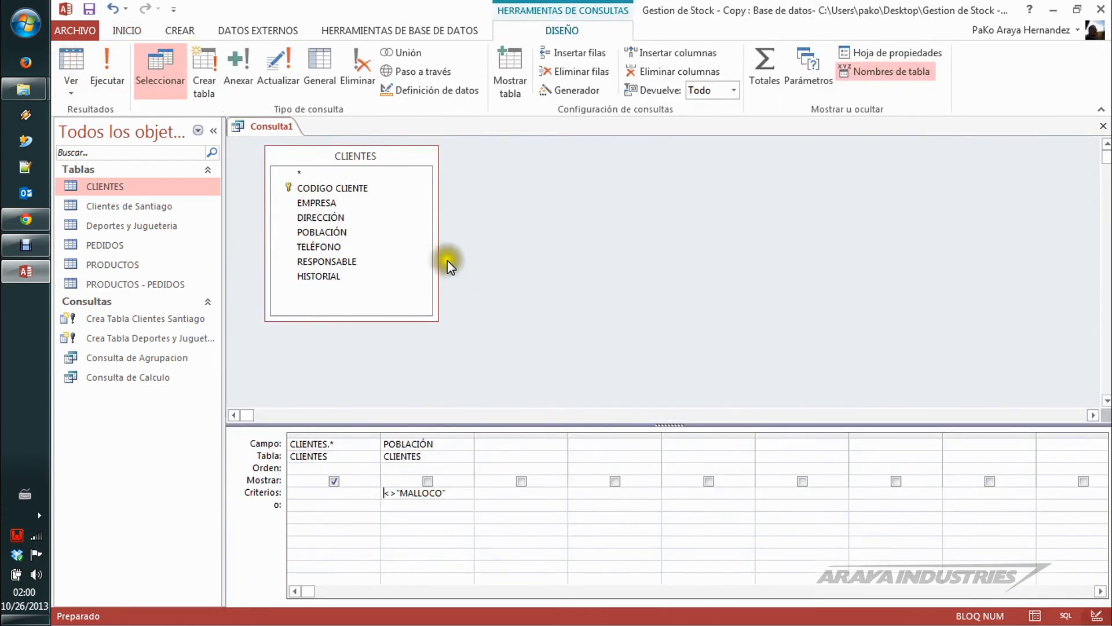
pyautogui.click(417, 166)
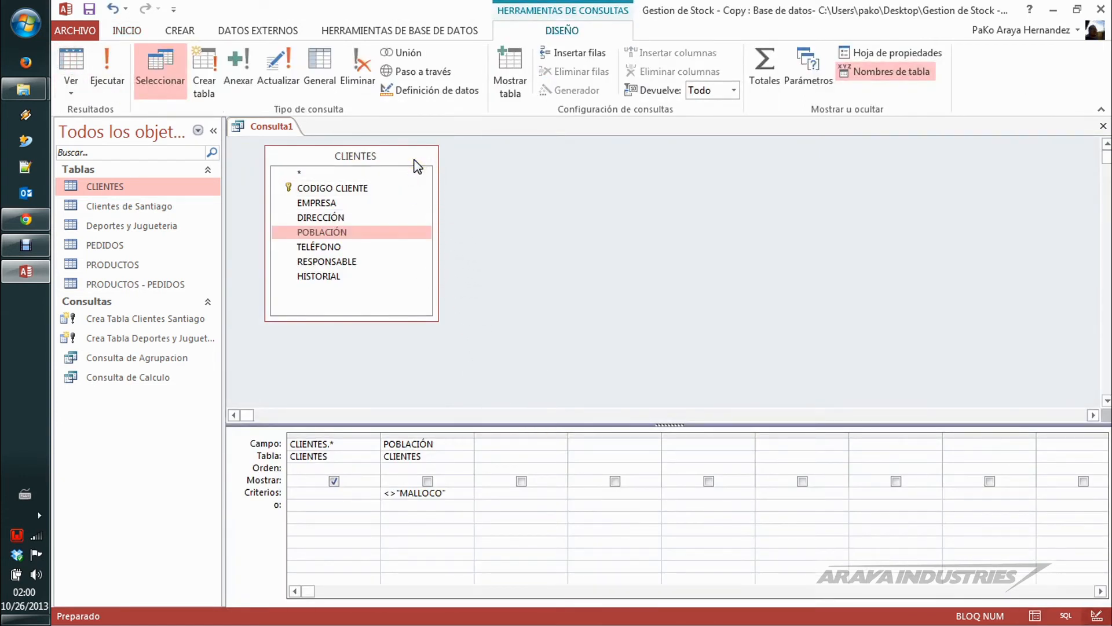
pyautogui.moveTo(439, 146); pyautogui.dragTo(419, 146)
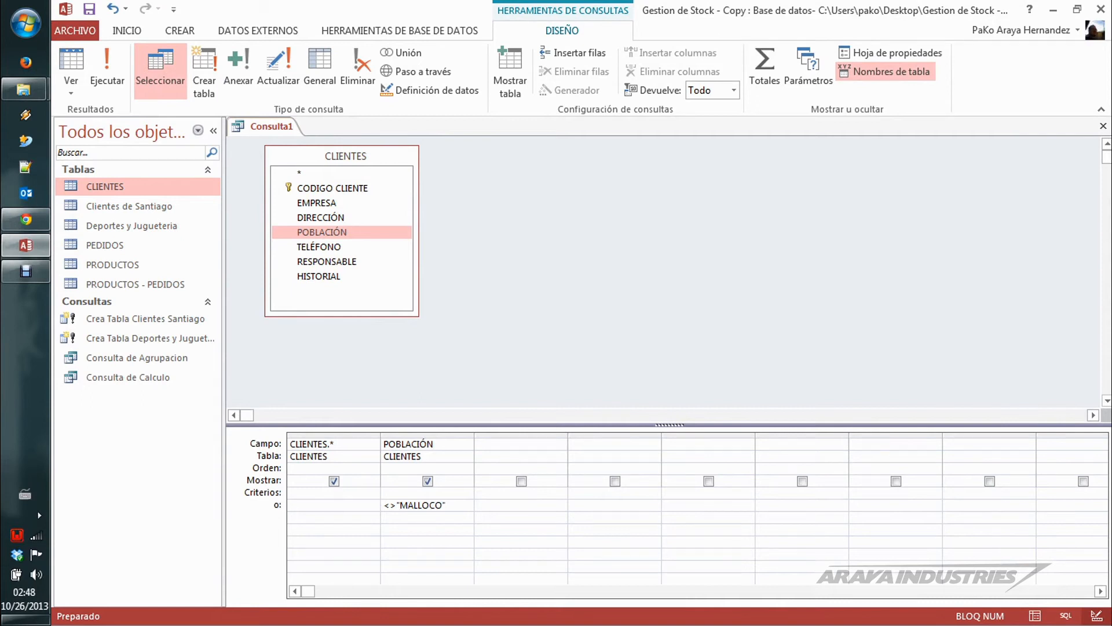
# Step: Hide the POBLACIÓN criterion column from the query's output, keeping only CLIENTES.* shown
pyautogui.click(212, 71)
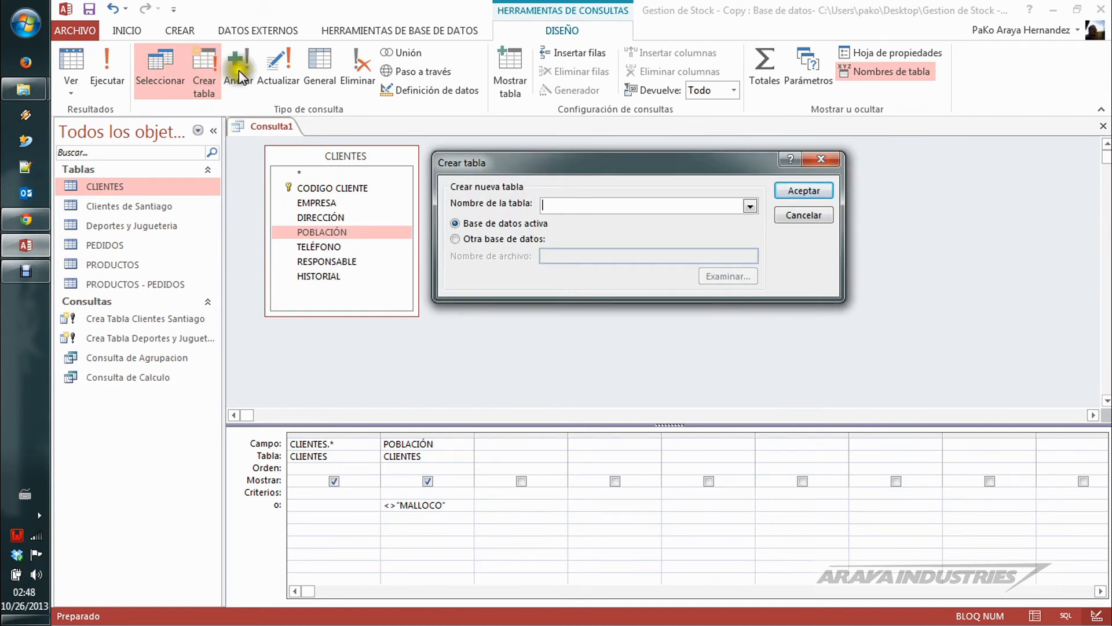
pyautogui.click(823, 158)
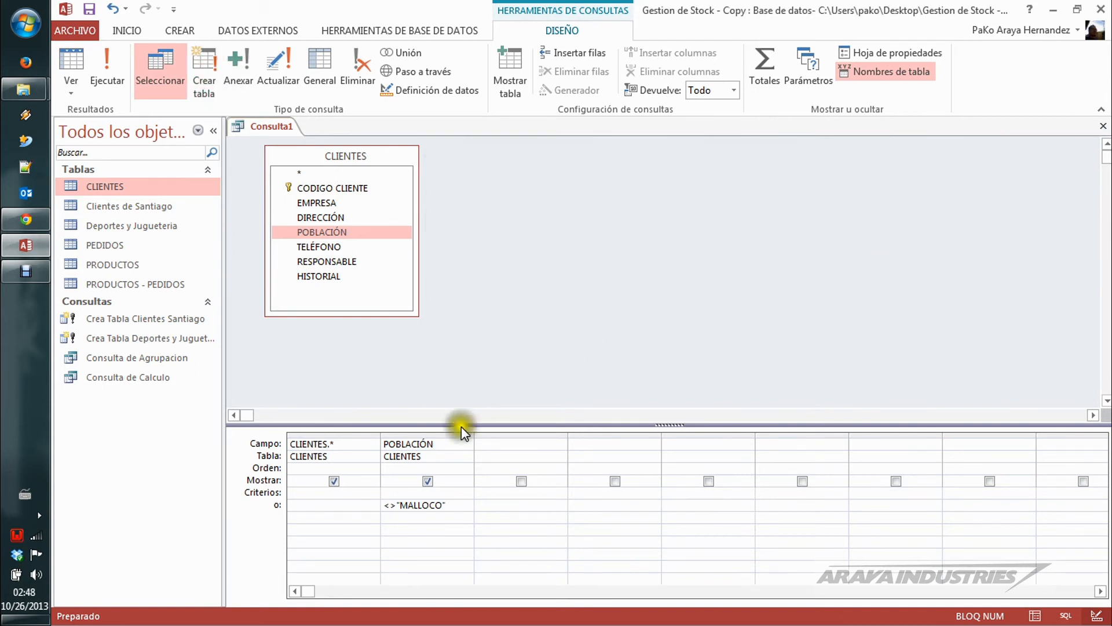
pyautogui.click(428, 480)
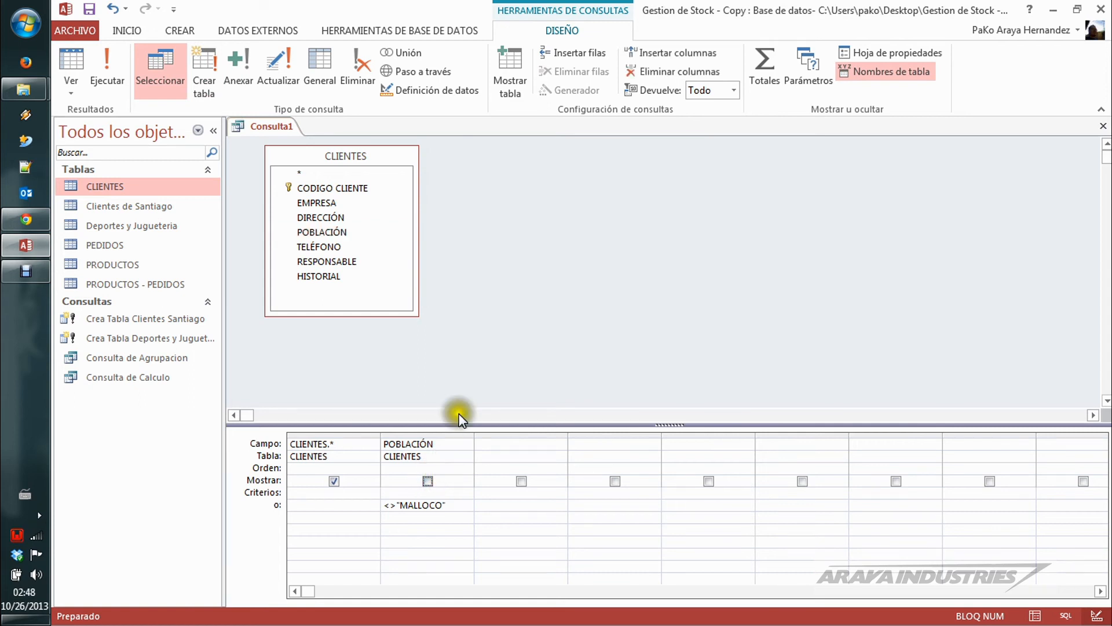
# Step: Turn the query into a make-table query targeting another database, Base de datos Extra on the Desktop
pyautogui.click(210, 67)
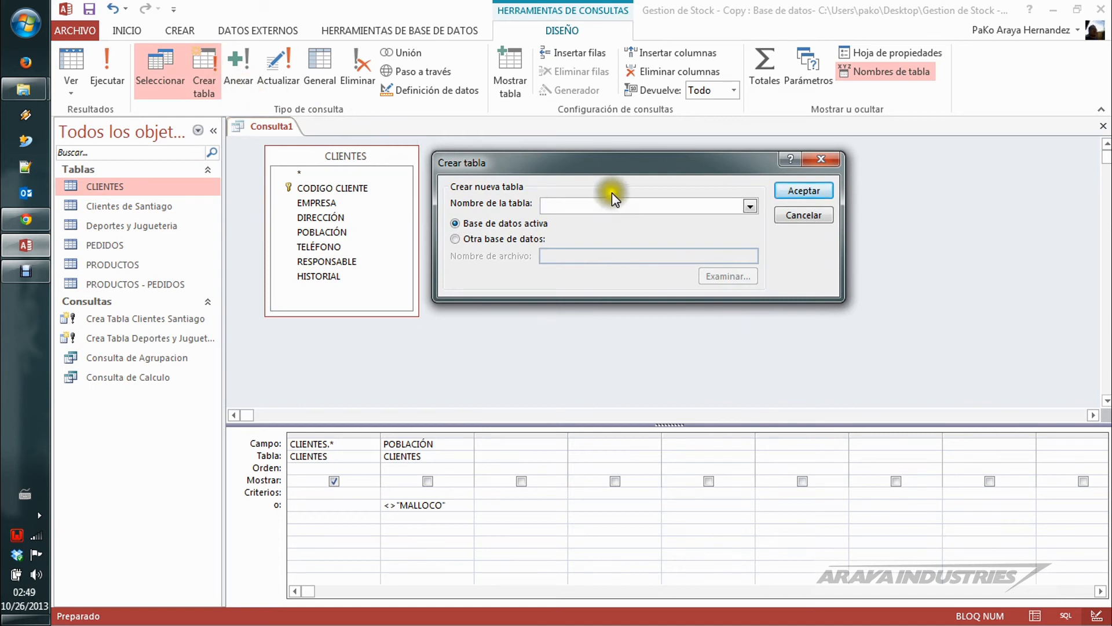
pyautogui.click(658, 179)
pyautogui.click(502, 238)
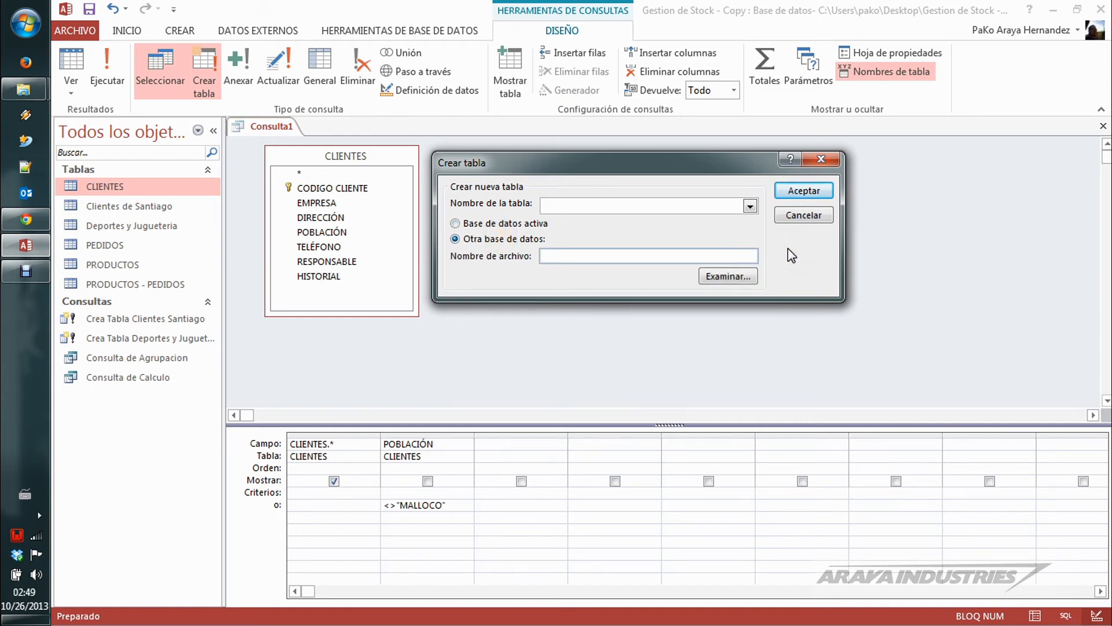
pyautogui.click(744, 277)
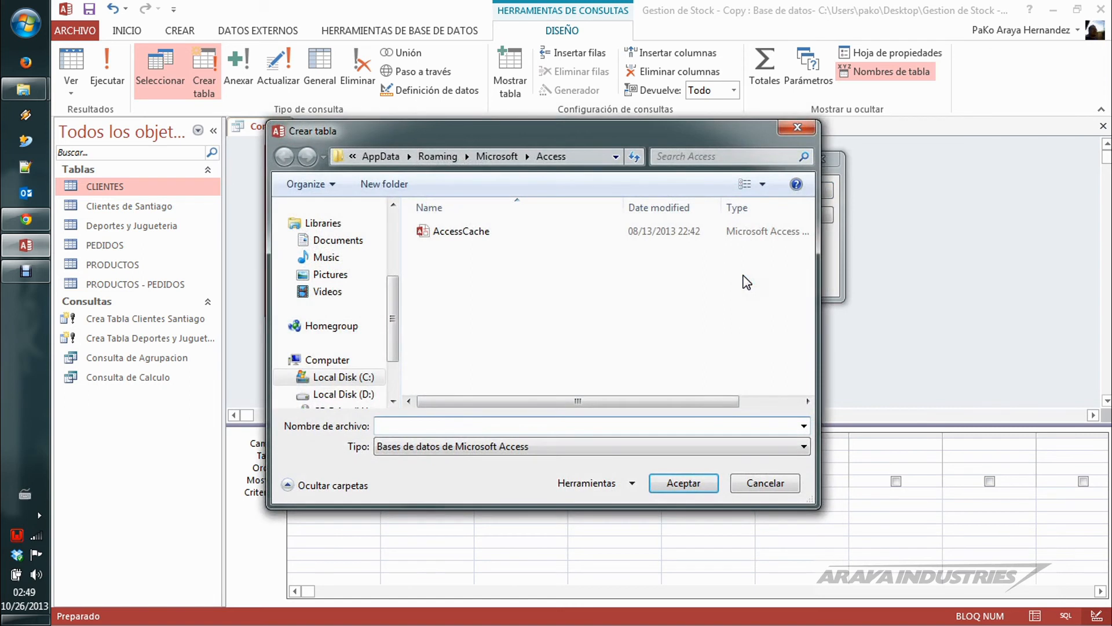
pyautogui.moveTo(392, 295); pyautogui.dragTo(393, 214)
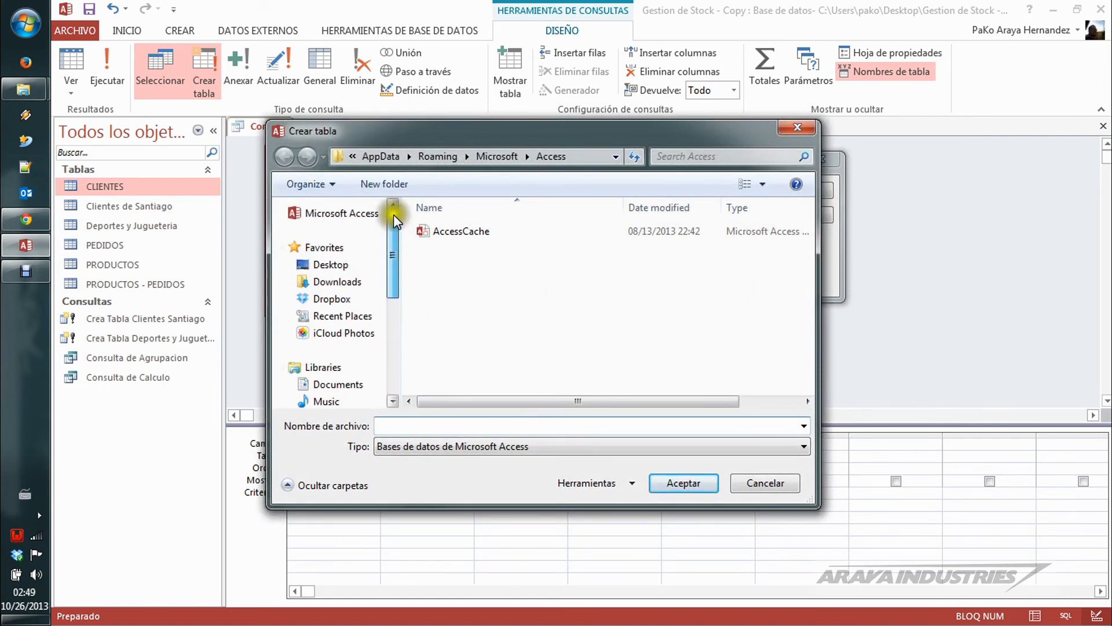
pyautogui.click(338, 265)
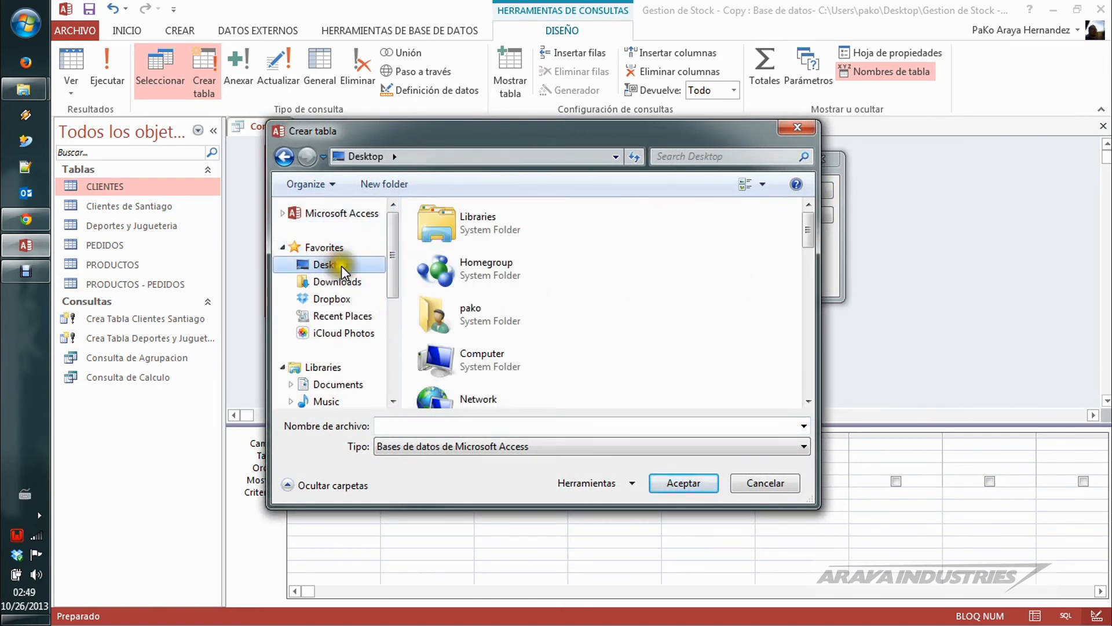
pyautogui.click(493, 314)
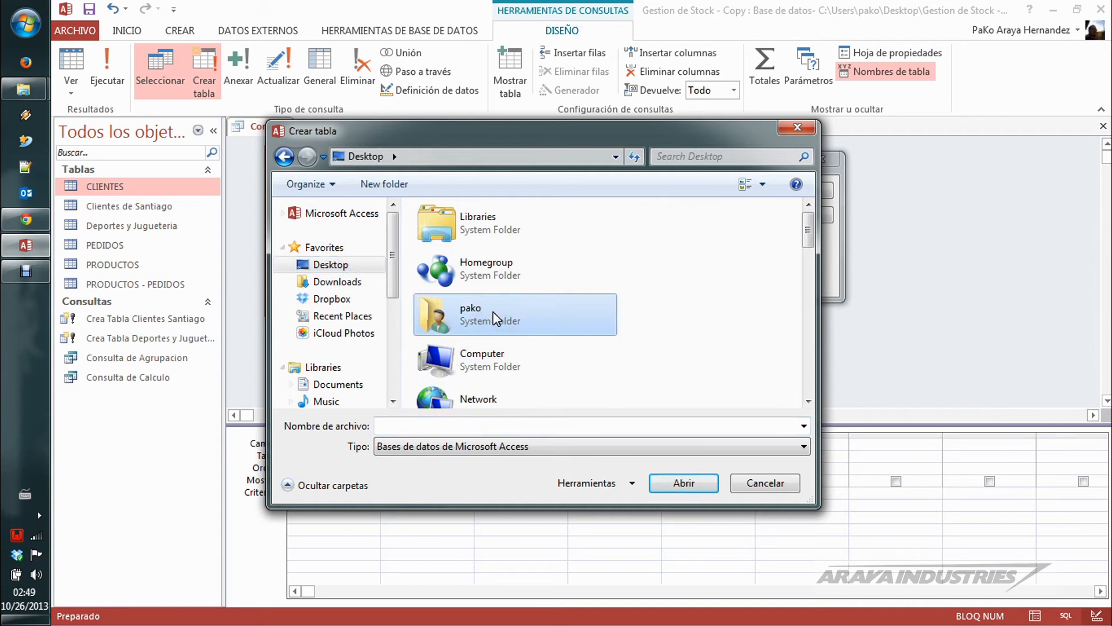
pyautogui.press('b')
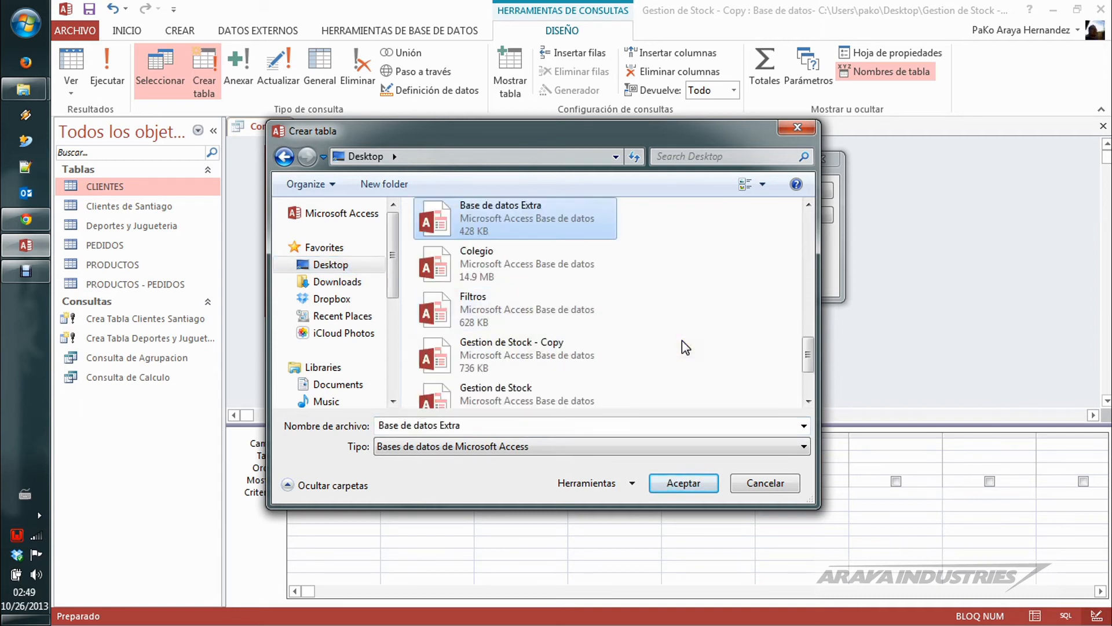
pyautogui.click(666, 481)
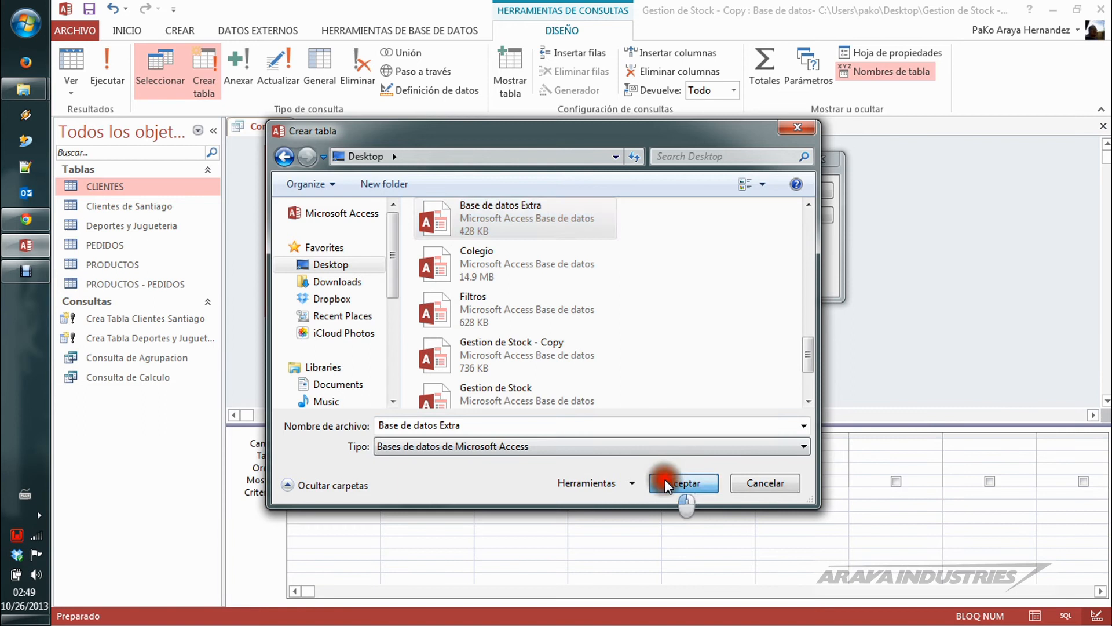
pyautogui.click(883, 268)
# Step: Name the destination table CLIENTES and accept the make-table settings
pyautogui.click(809, 194)
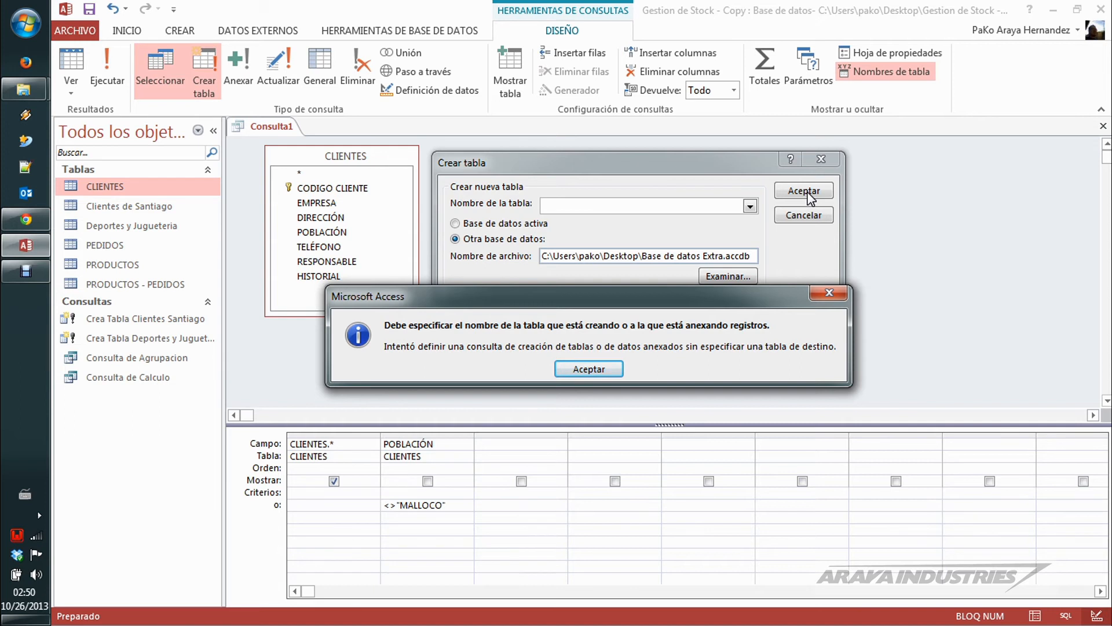
pyautogui.click(609, 371)
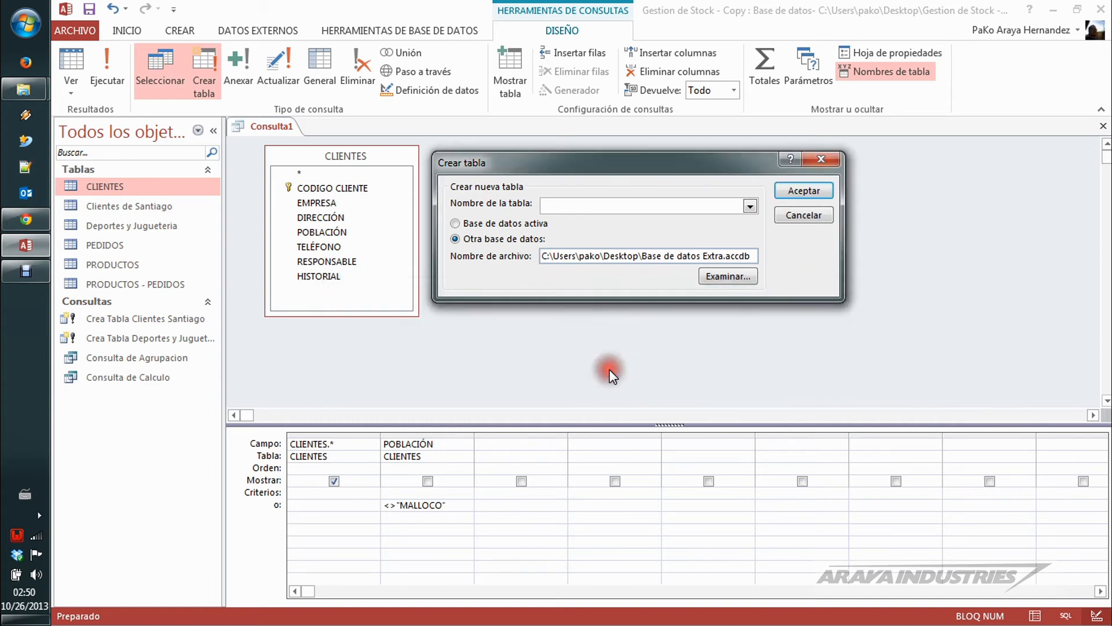
pyautogui.click(637, 209)
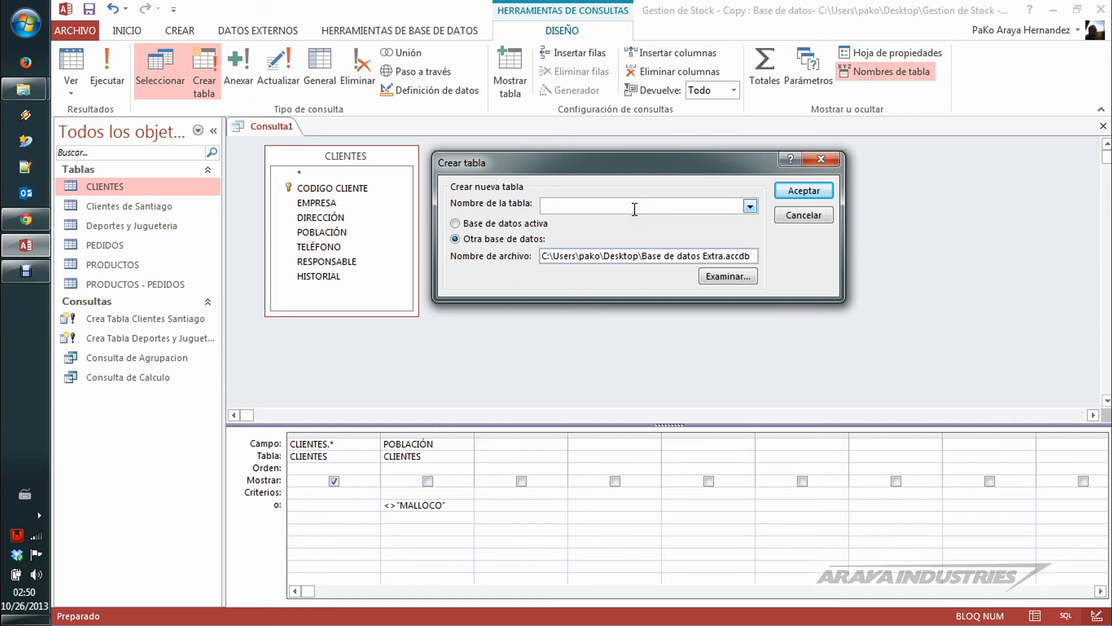
pyautogui.write('c')
pyautogui.press('BackSpace')
pyautogui.press('capslock')
pyautogui.write('CLIENTES')
pyautogui.click(826, 191)
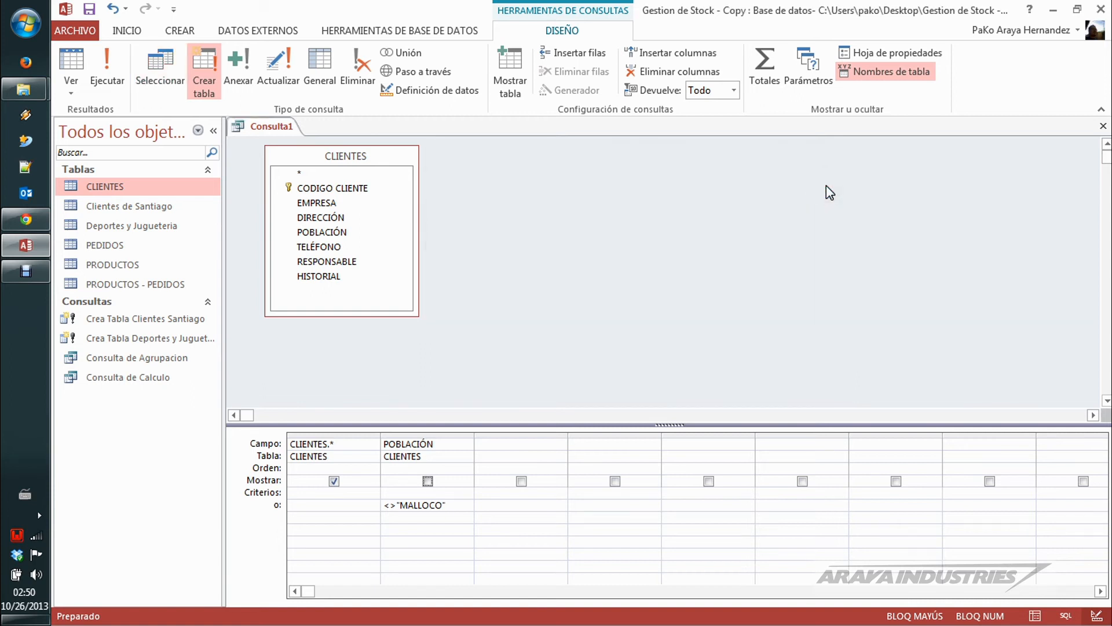
# Step: Run the make-table query, approve creating the new table, and close the database without saving the query
pyautogui.click(116, 69)
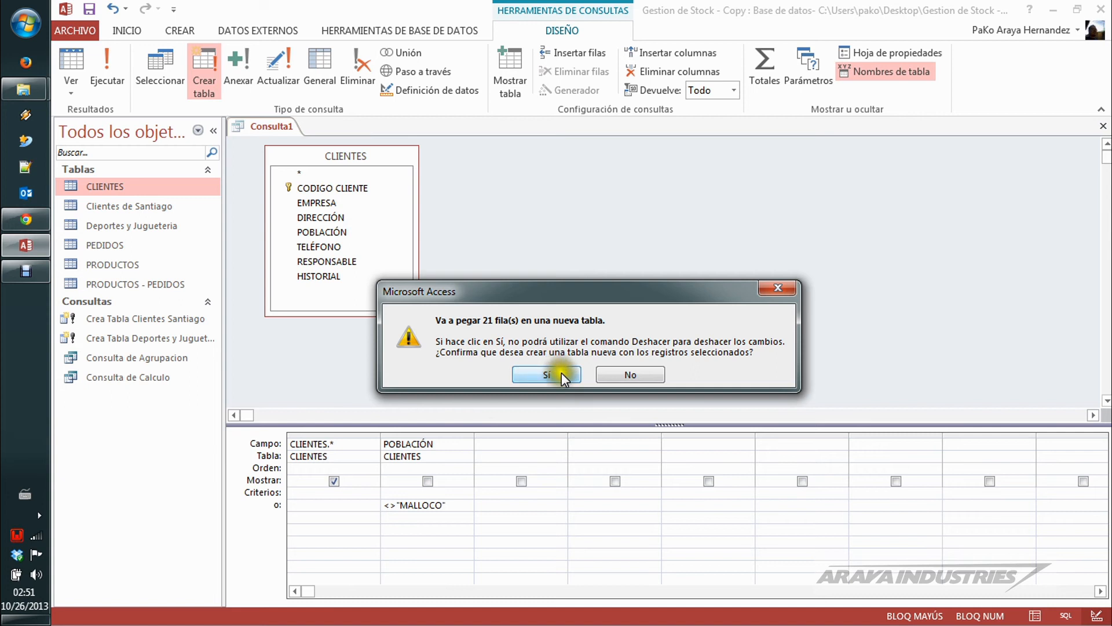
pyautogui.click(546, 374)
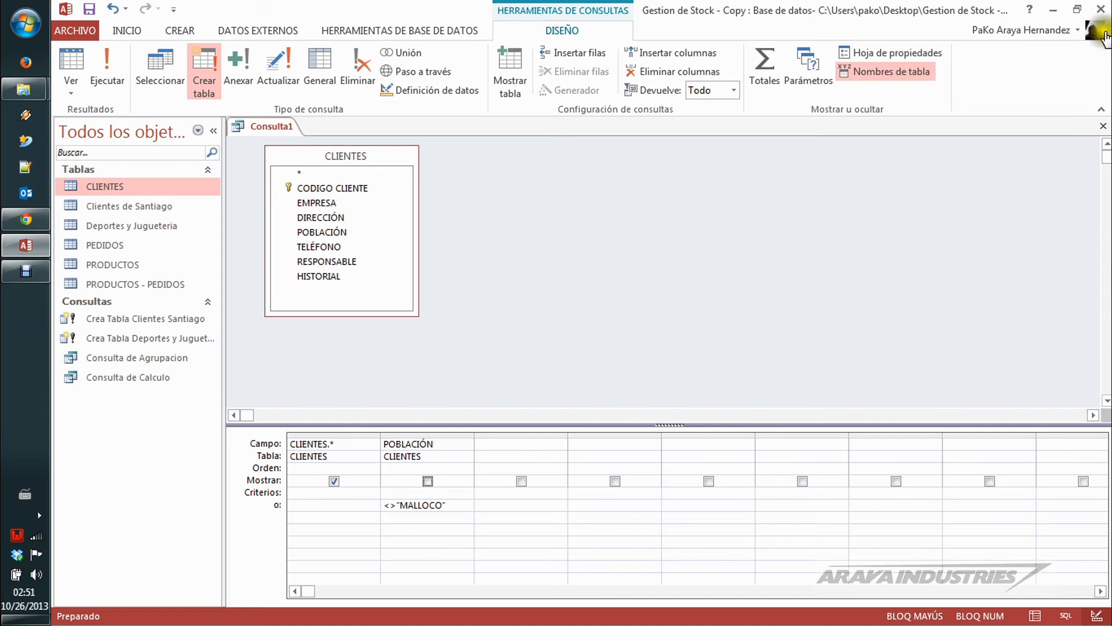
pyautogui.click(1101, 9)
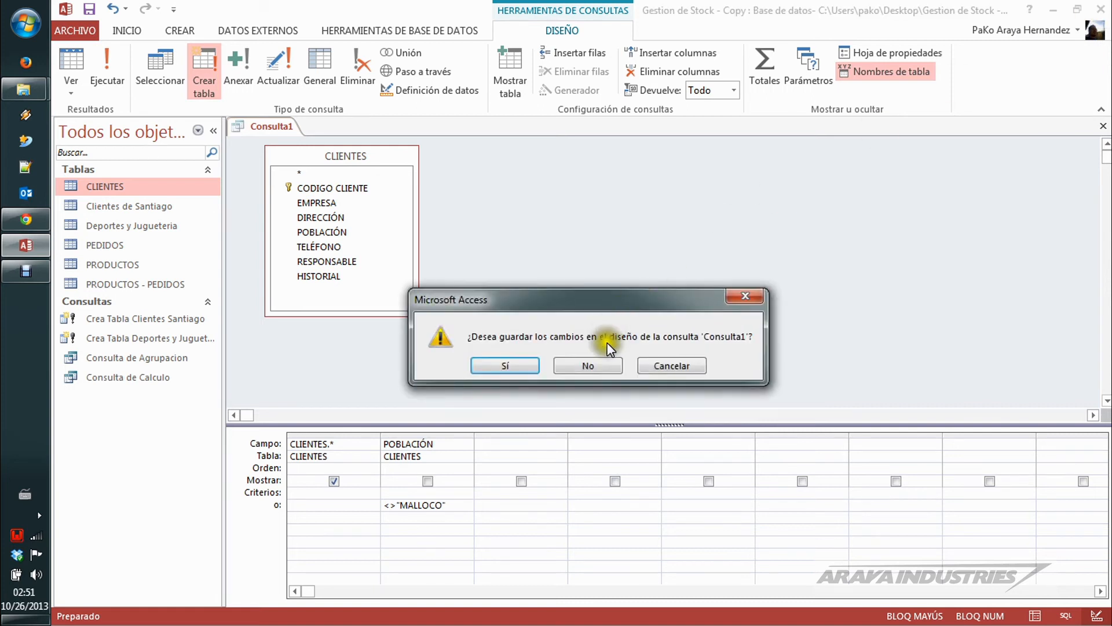
pyautogui.click(587, 365)
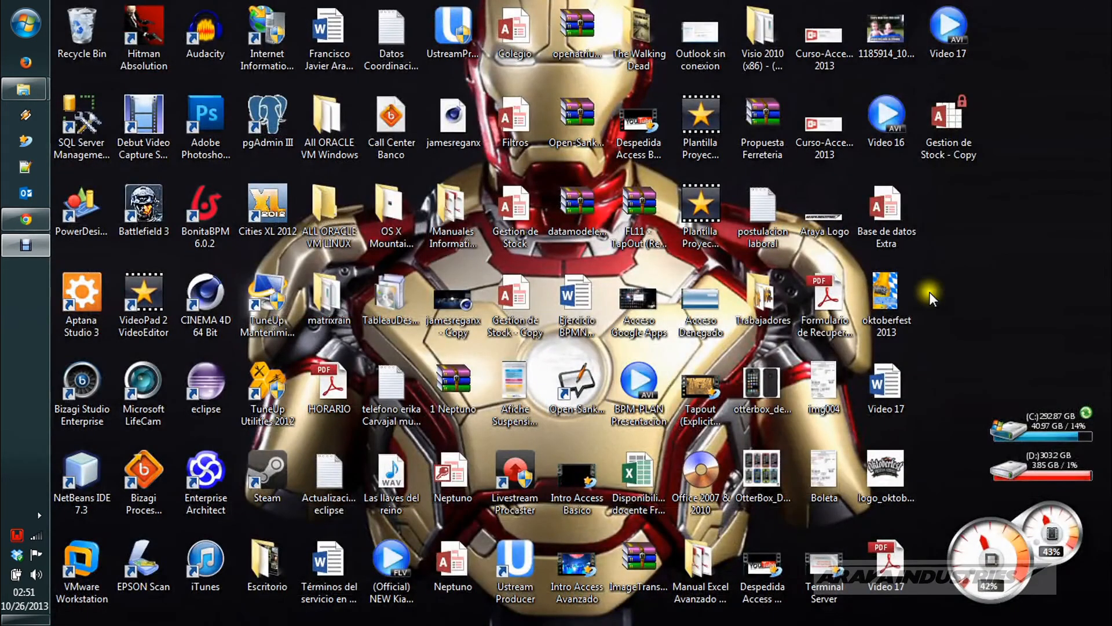
# Step: Open the CLIENTES table in Base de datos Extra, widen its POBLACIÓN column, and examine that column's filter values
pyautogui.doubleClick(892, 210)
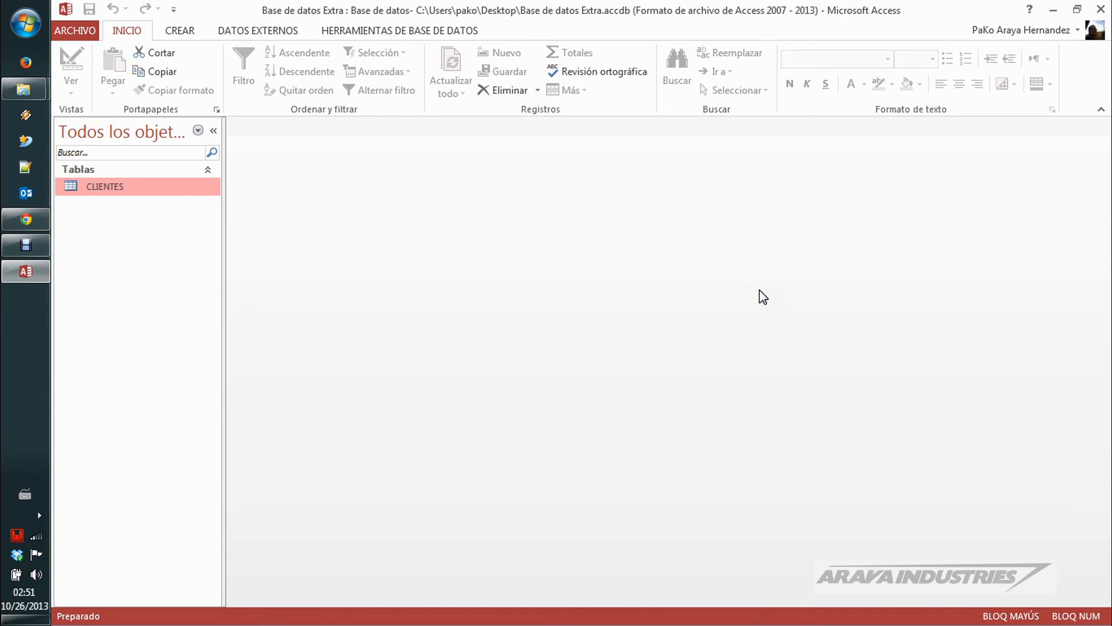
pyautogui.doubleClick(110, 187)
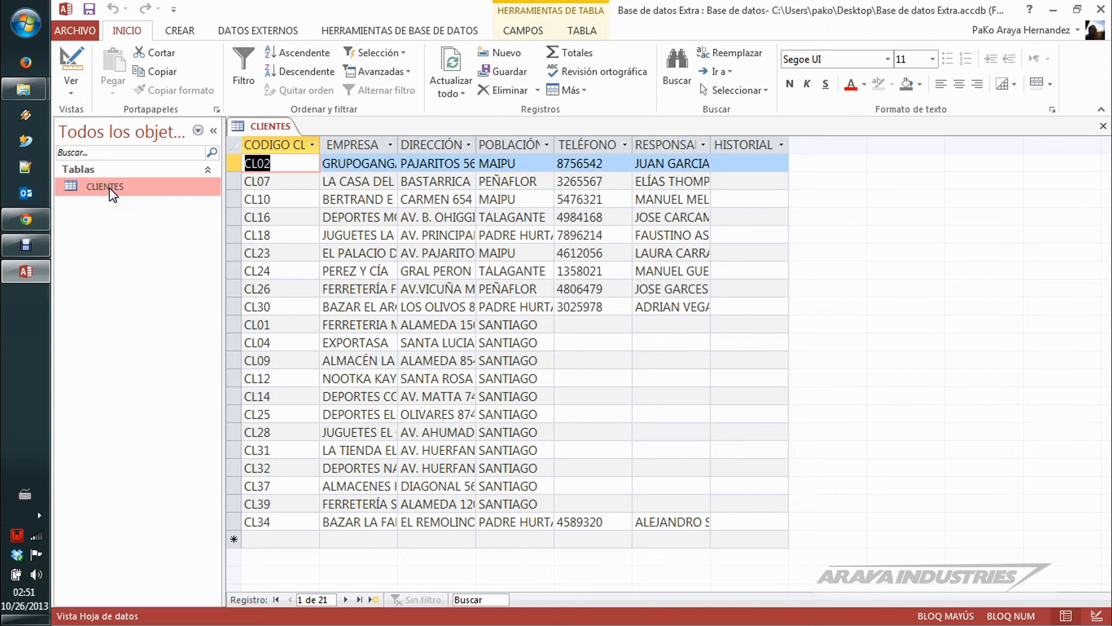
pyautogui.moveTo(556, 144); pyautogui.dragTo(654, 145)
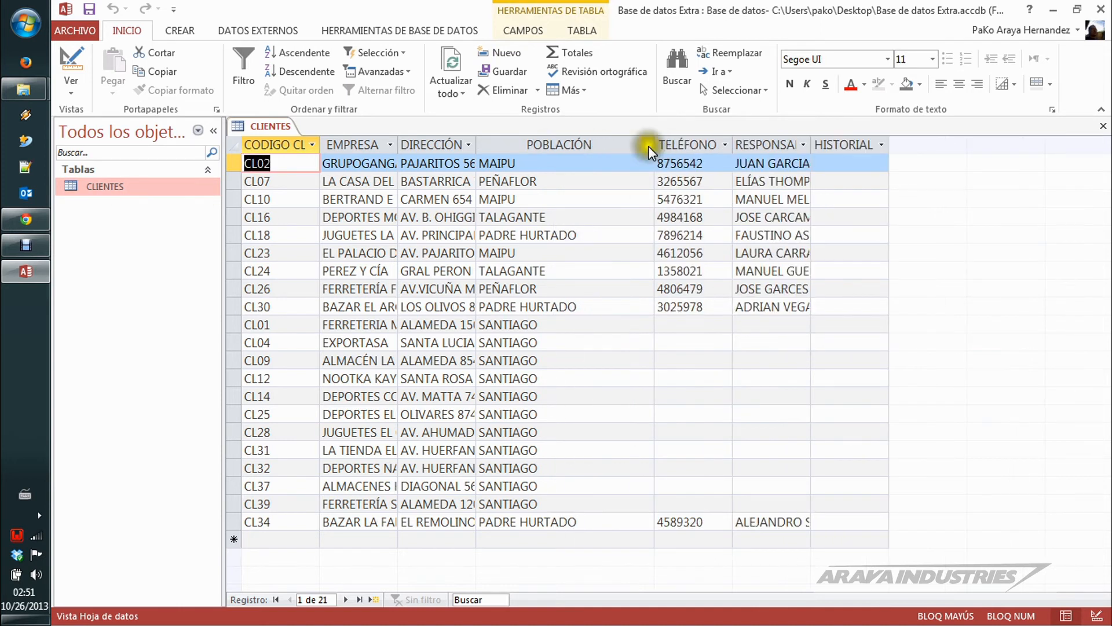
pyautogui.click(647, 145)
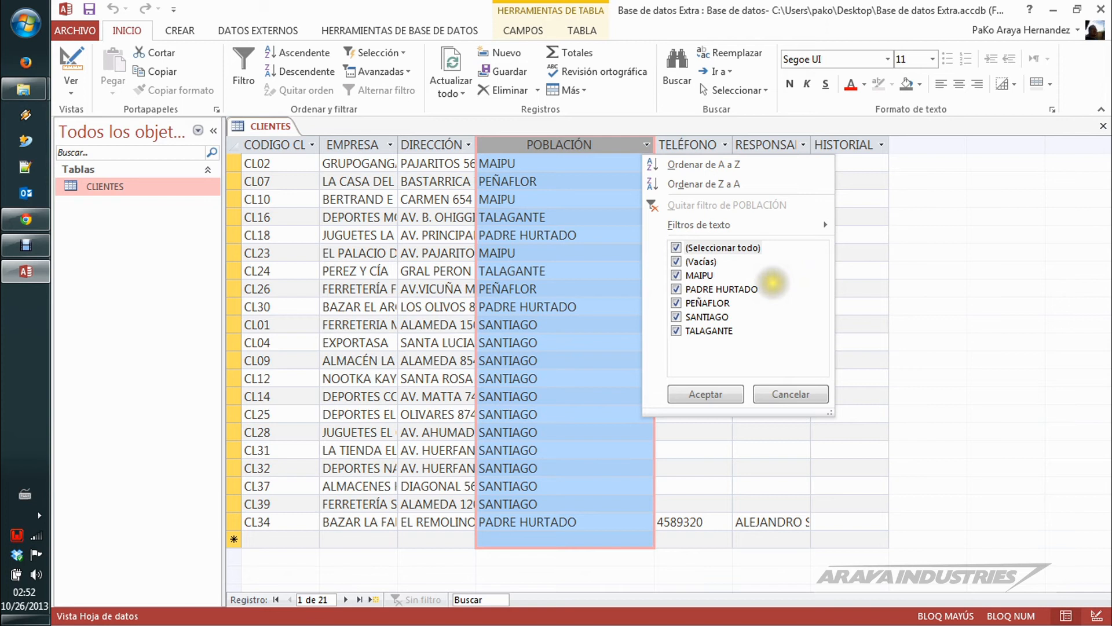
# Step: Close Base de datos Extra without saving the CLIENTES layout changes and open the Gestion de Stock - Copy database
pyautogui.click(1102, 6)
pyautogui.click(1102, 8)
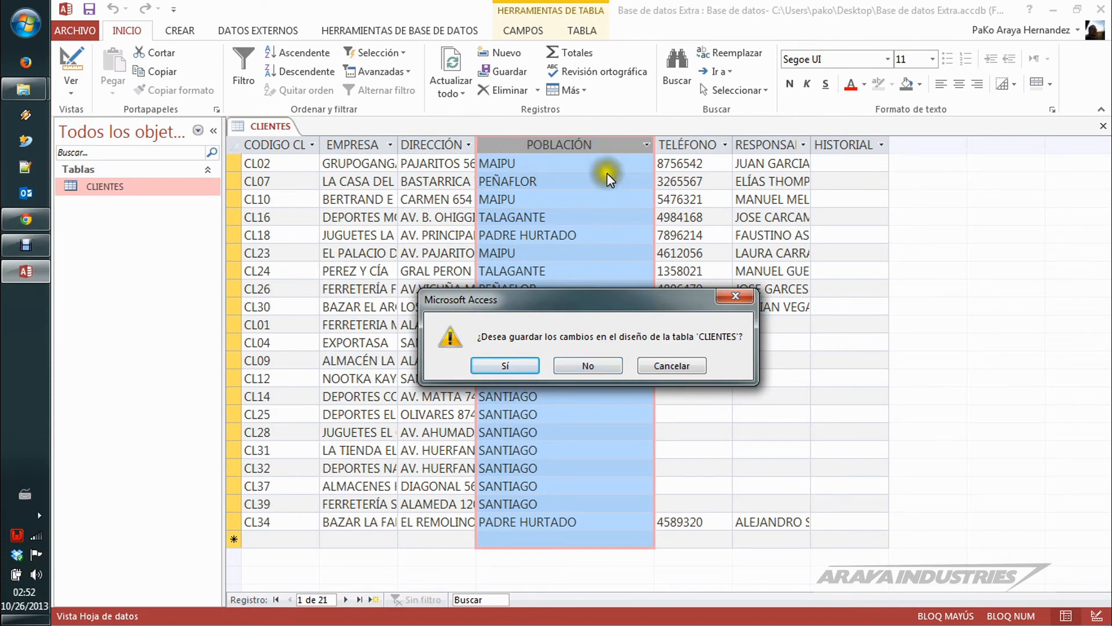
pyautogui.click(602, 364)
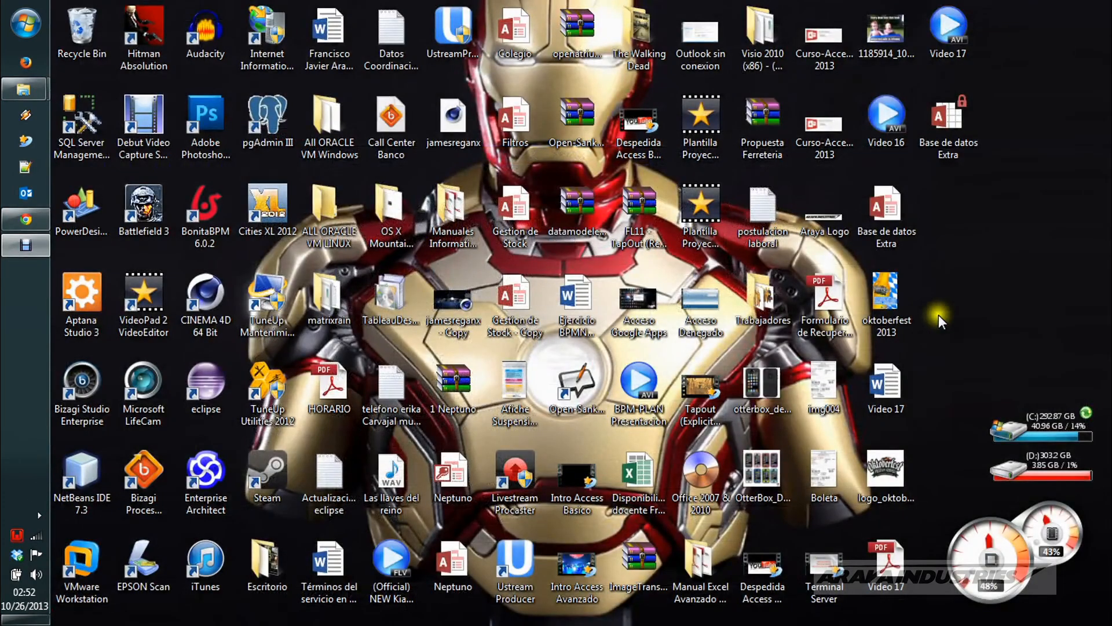
pyautogui.doubleClick(506, 304)
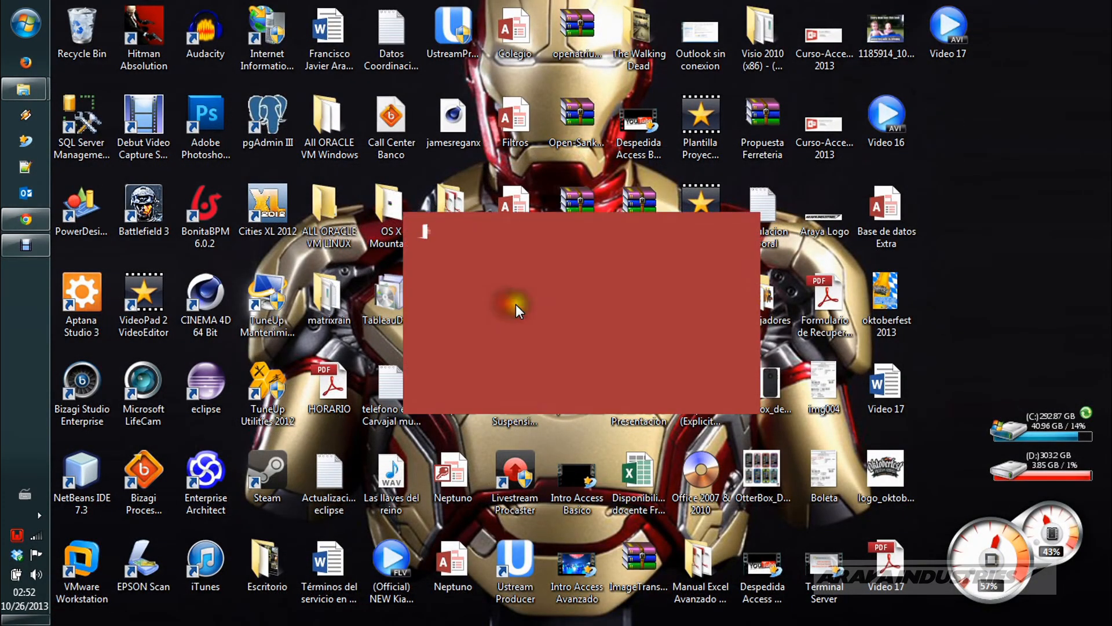
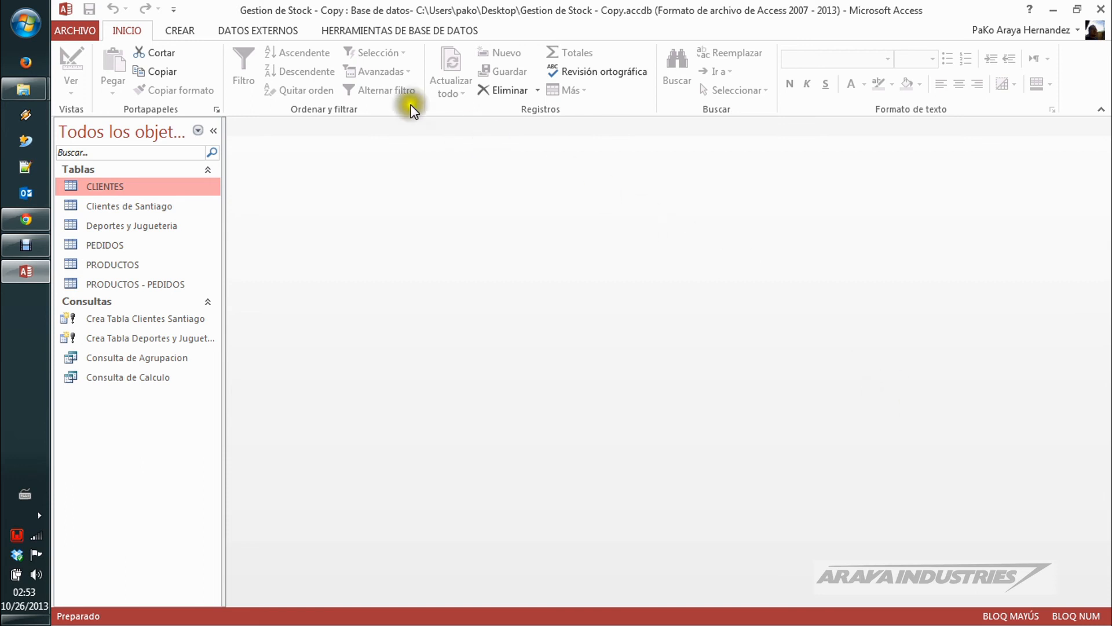
# Step: Create a new query in design view based on the CLIENTES table and enlarge its field list to show every field
pyautogui.click(184, 32)
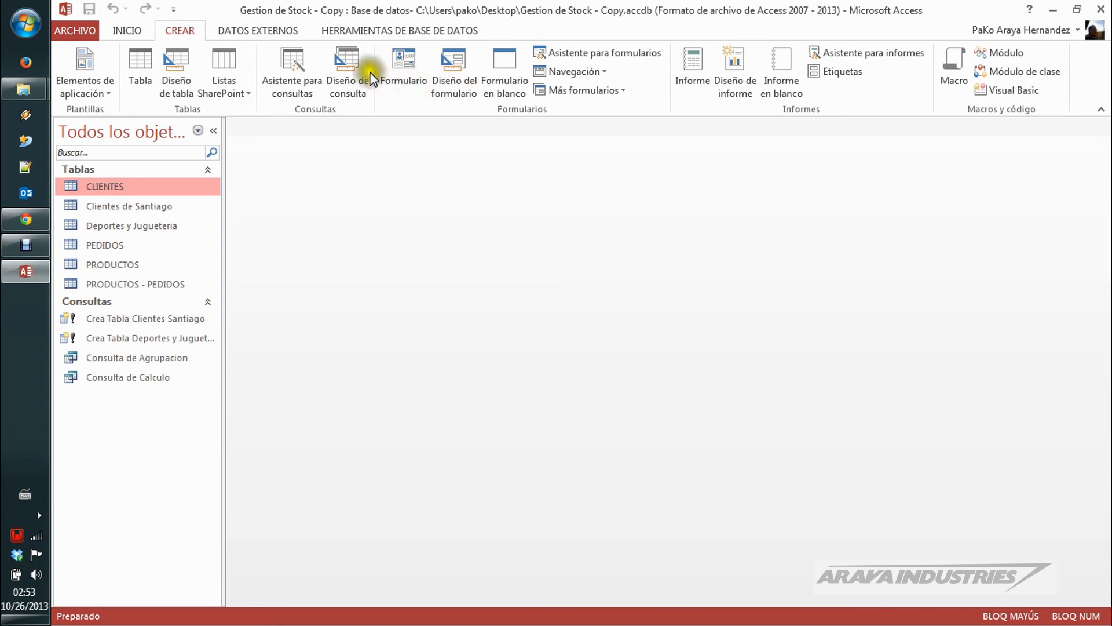
pyautogui.click(347, 78)
pyautogui.moveTo(625, 380); pyautogui.dragTo(602, 166)
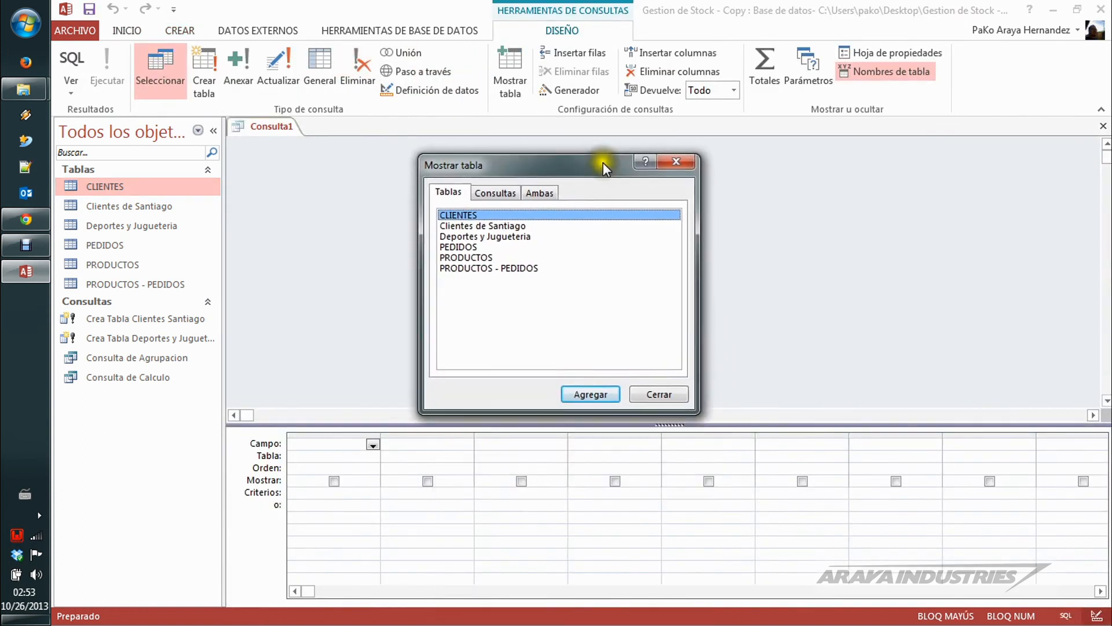
pyautogui.click(591, 392)
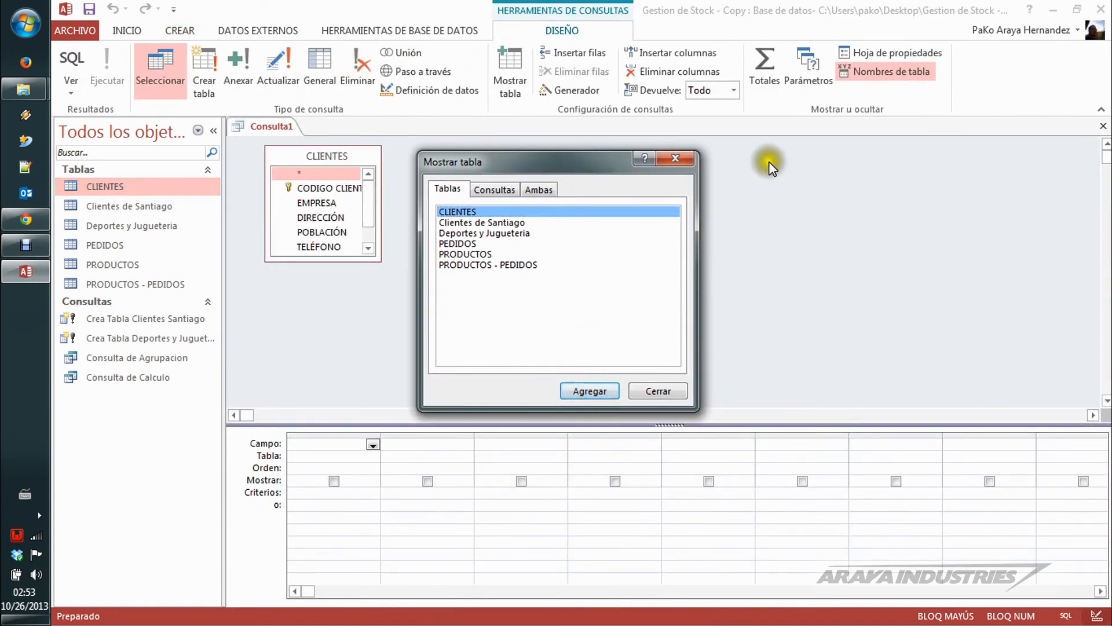
pyautogui.click(676, 158)
pyautogui.moveTo(379, 260); pyautogui.dragTo(428, 328)
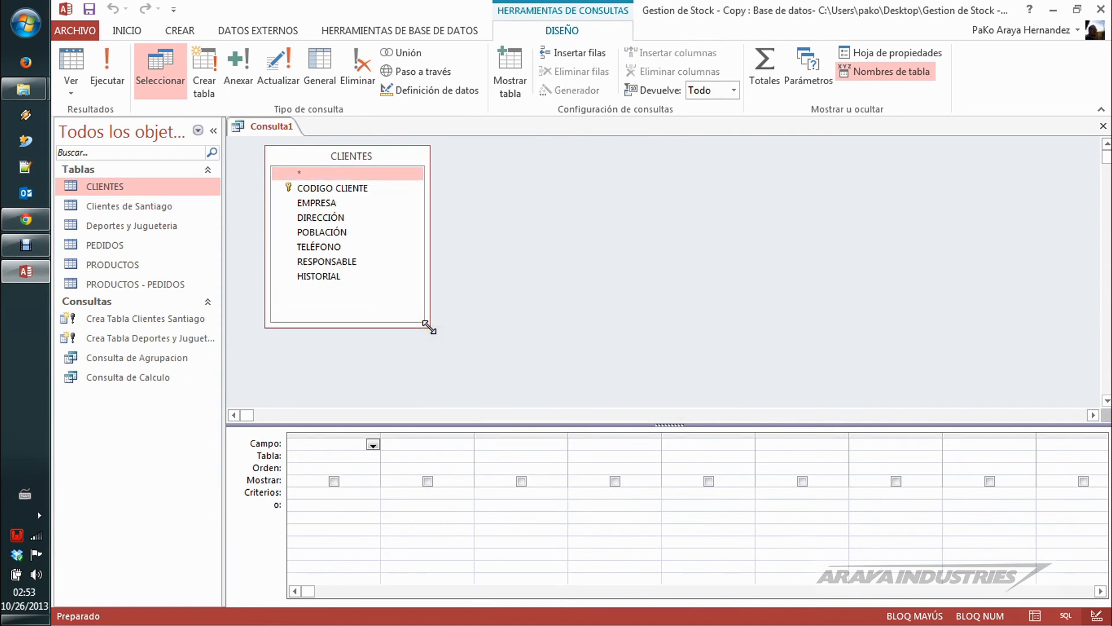
# Step: Add CLIENTES.* and a hidden POBLACIÓN column with the criterion MALLOCO, preview the records, and return to the design
pyautogui.doubleClick(318, 174)
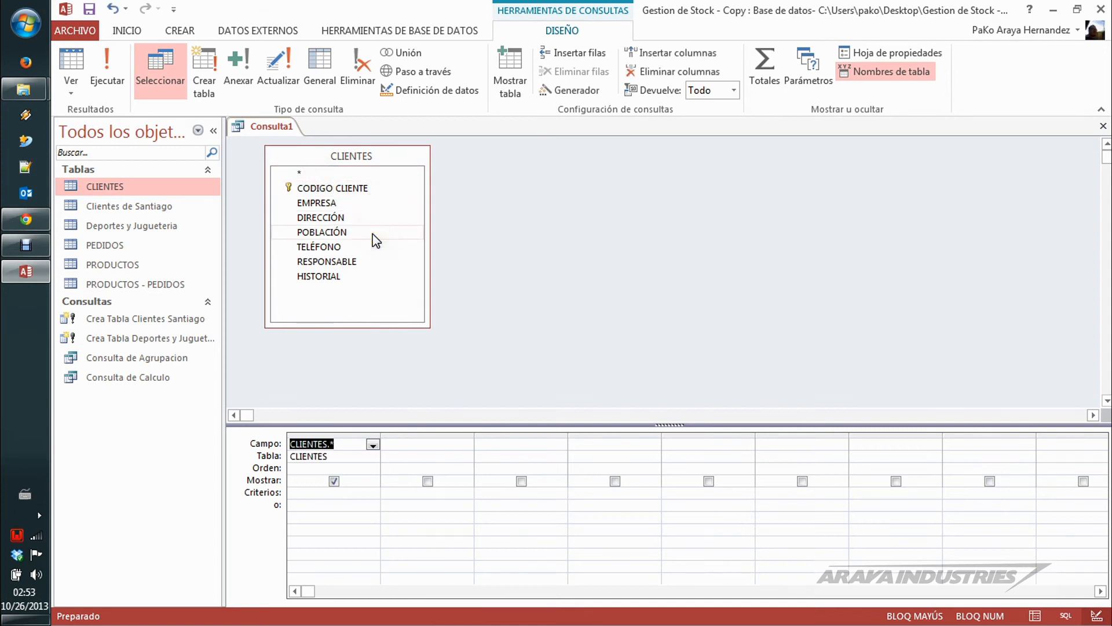
pyautogui.doubleClick(351, 232)
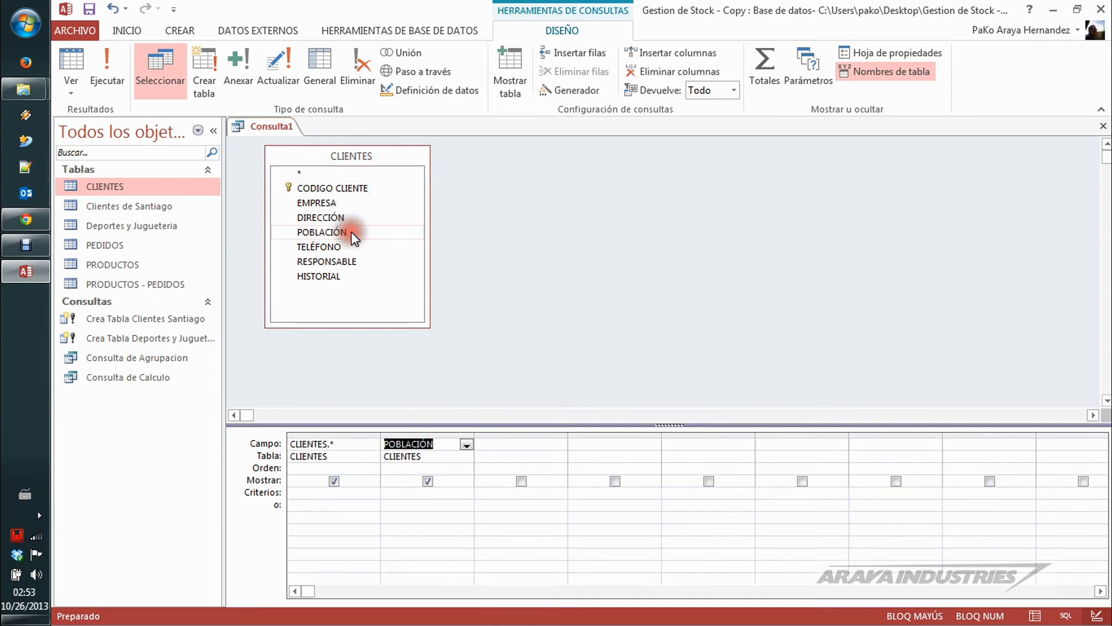
pyautogui.click(428, 481)
pyautogui.click(427, 492)
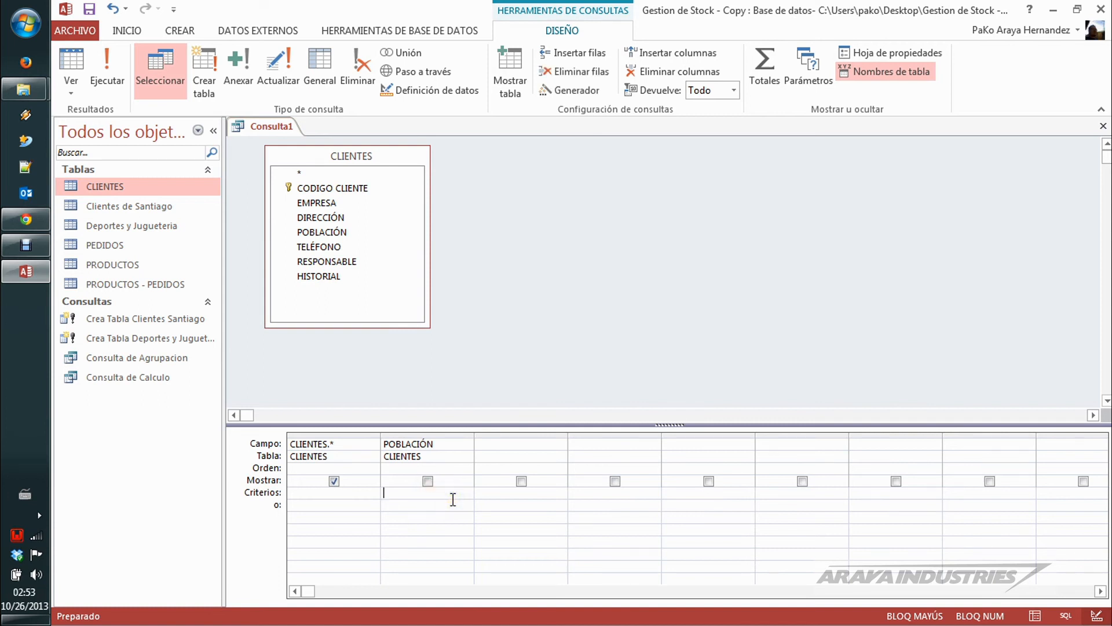
pyautogui.click(452, 499)
pyautogui.write('MALLOCO')
pyautogui.press('Tab')
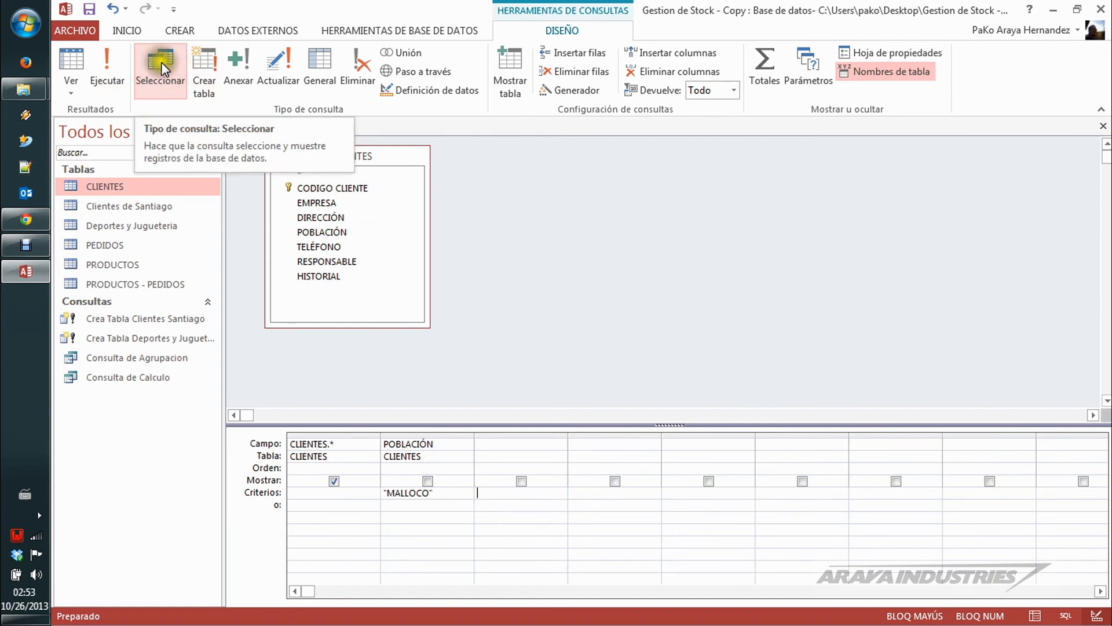
pyautogui.click(123, 58)
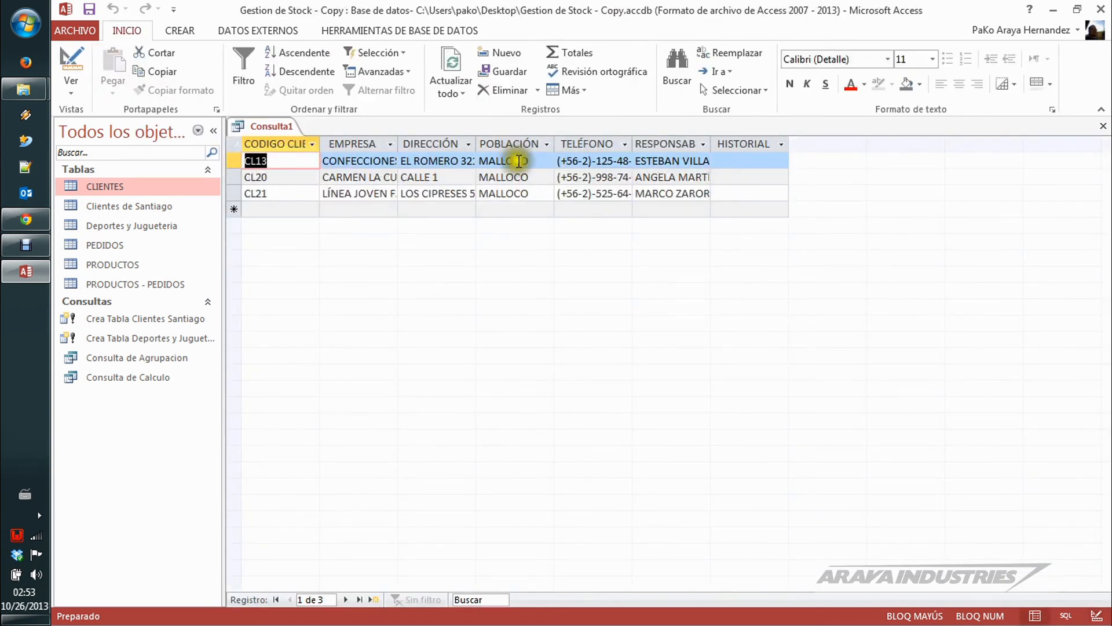
pyautogui.click(72, 65)
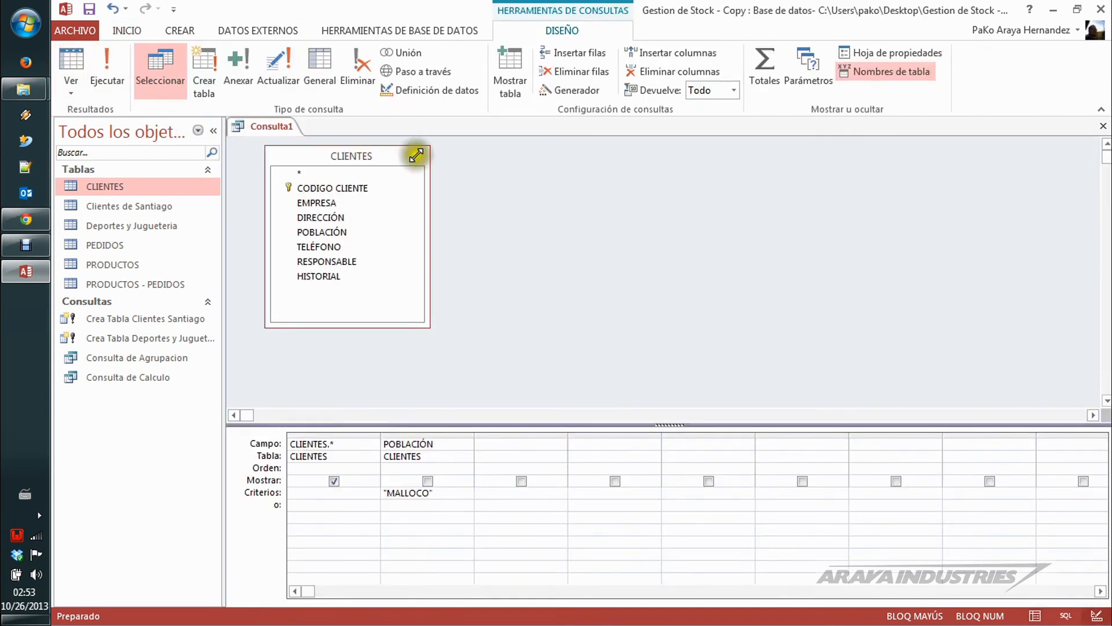
# Step: Turn the query into an append query targeting another database, the Base de datos Extra file on the Desktop
pyautogui.click(245, 58)
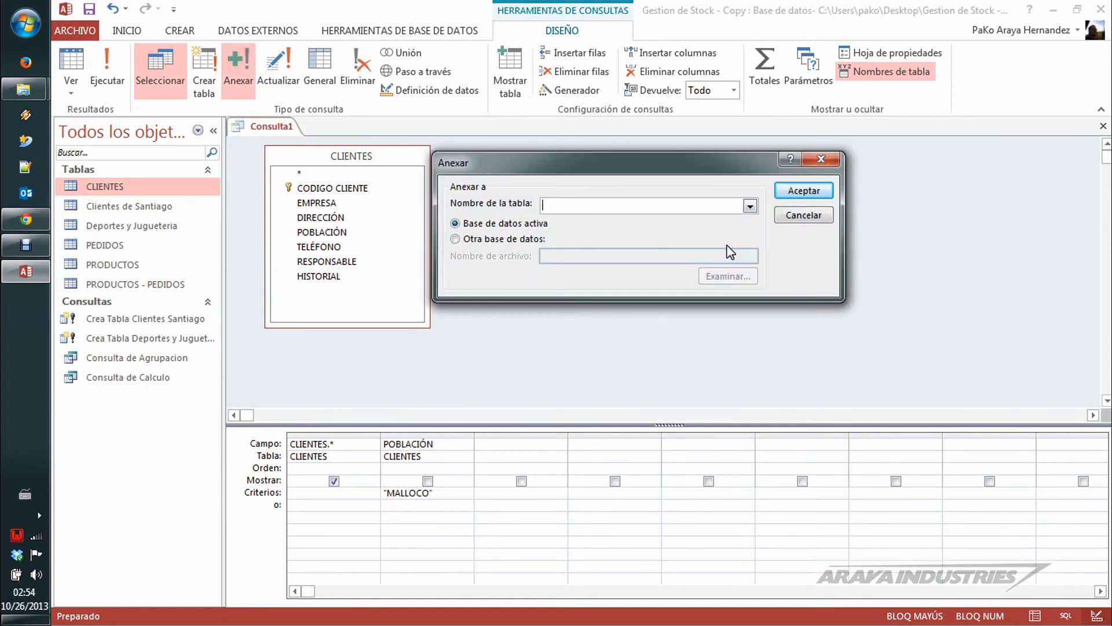
pyautogui.click(513, 238)
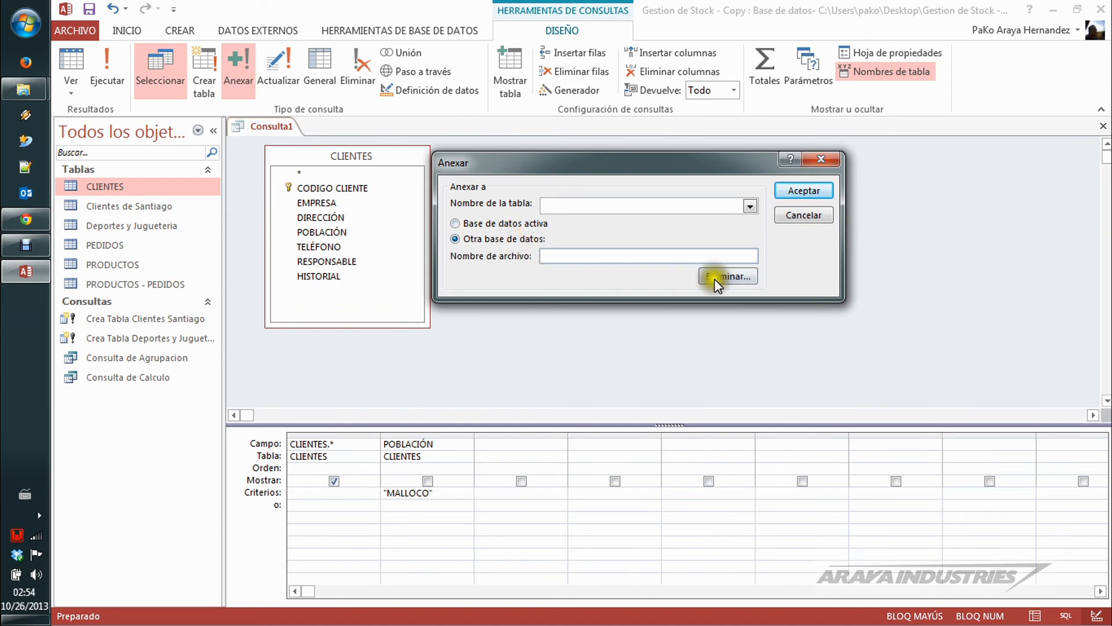
pyautogui.click(740, 274)
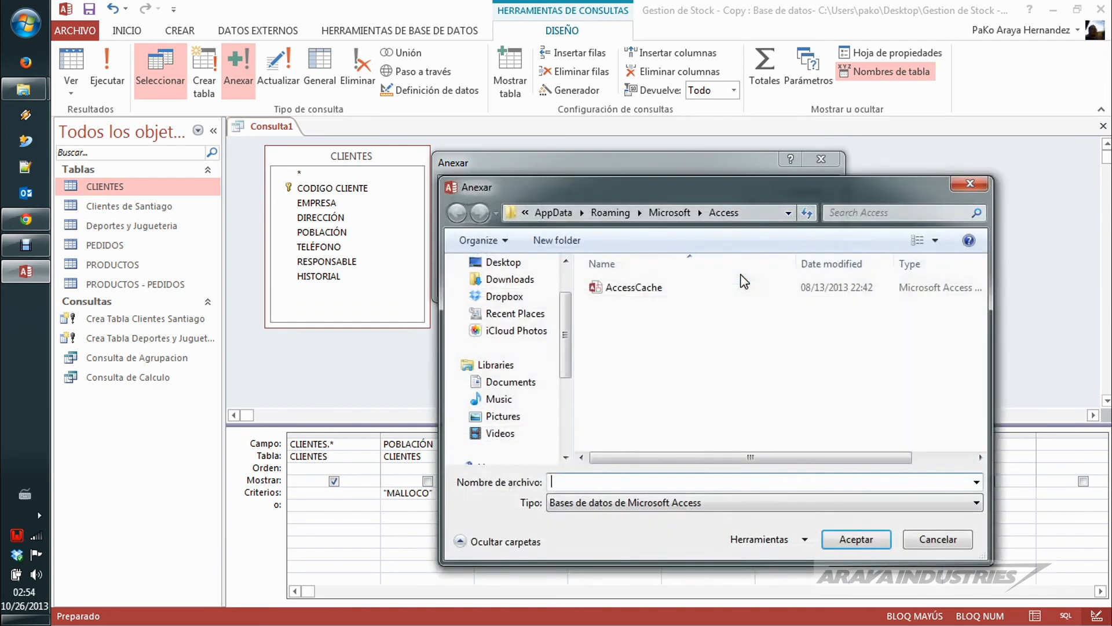
pyautogui.moveTo(567, 313); pyautogui.dragTo(564, 258)
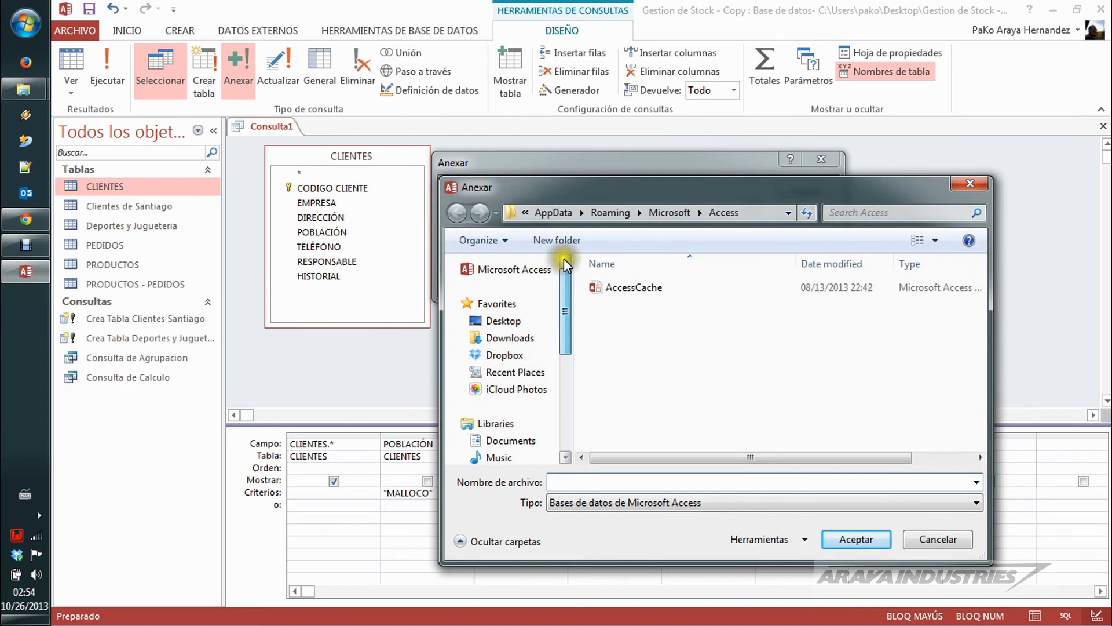
pyautogui.click(502, 322)
pyautogui.click(645, 319)
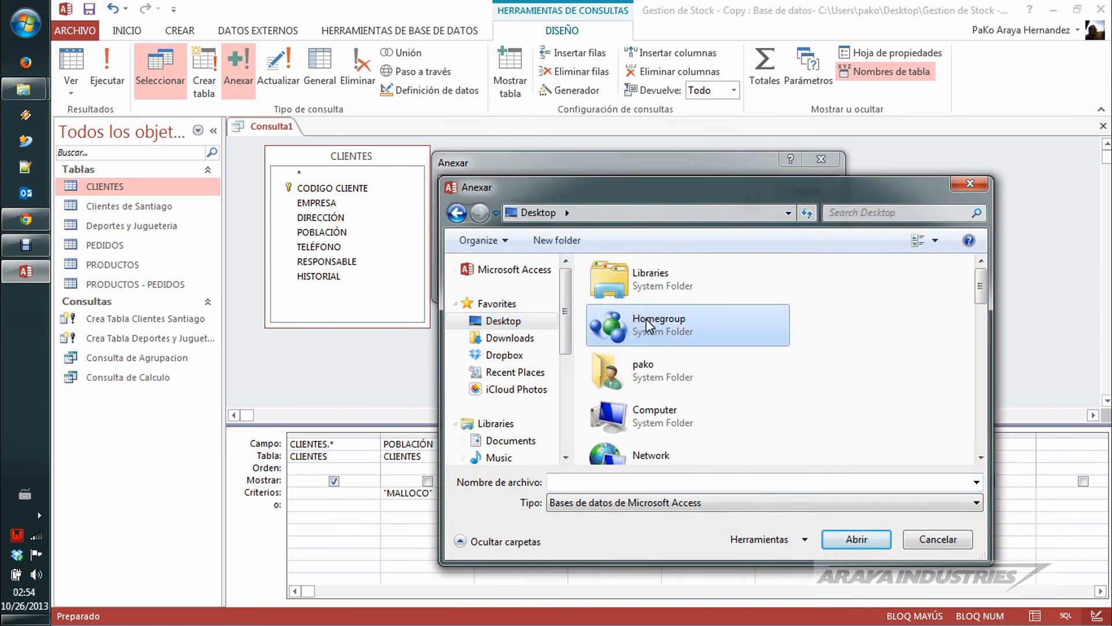
pyautogui.press('b')
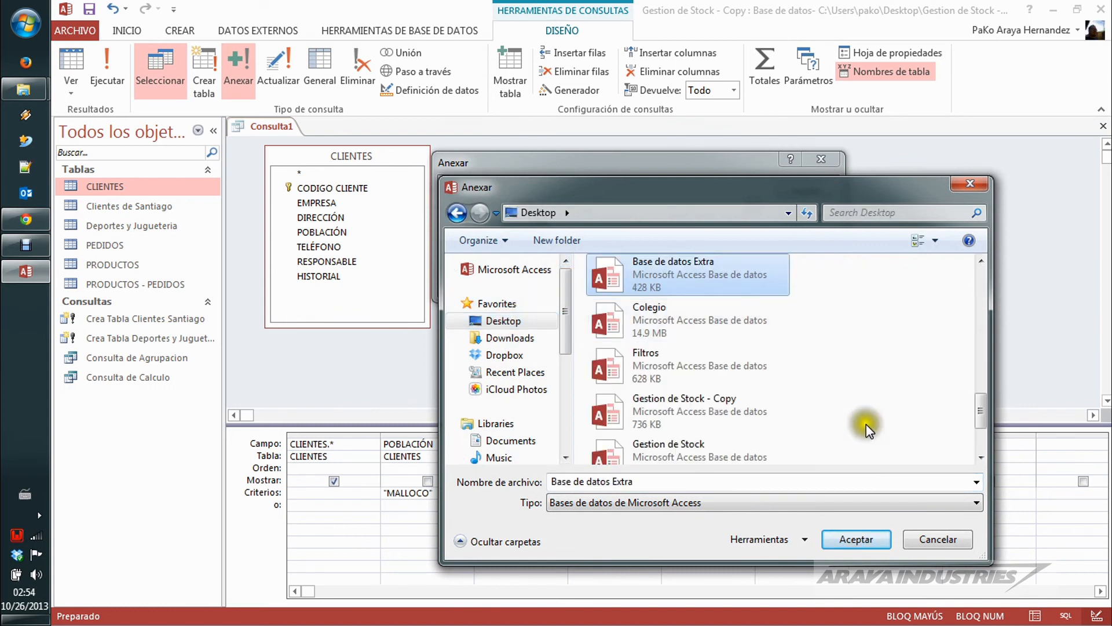
pyautogui.click(867, 537)
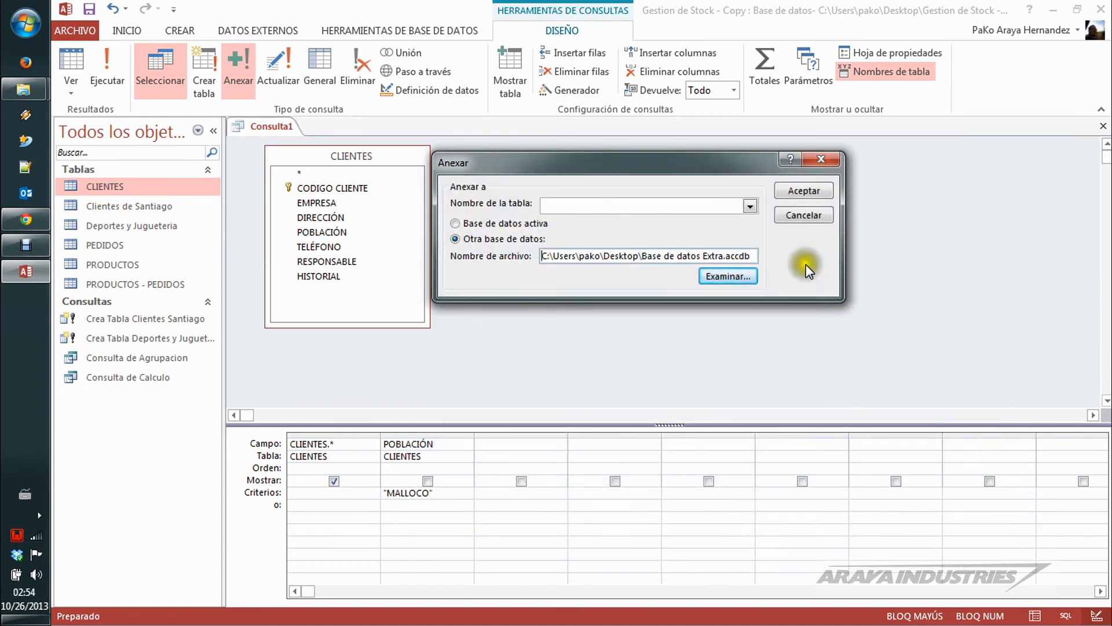
# Step: Choose CLIENTES as the table to append to and accept the append settings
pyautogui.click(750, 206)
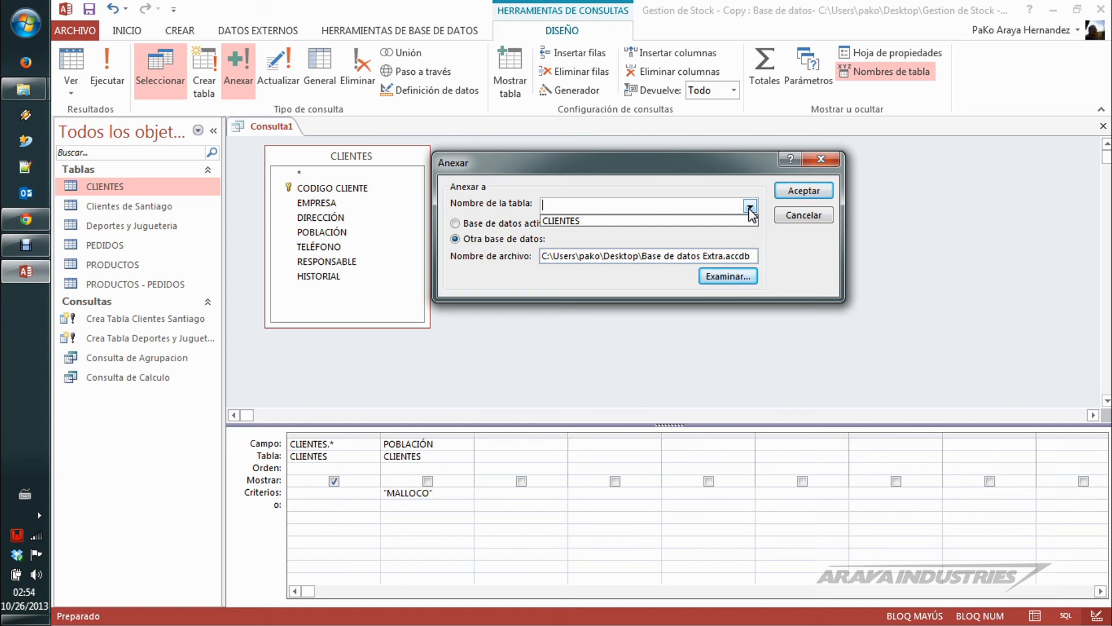
pyautogui.click(637, 221)
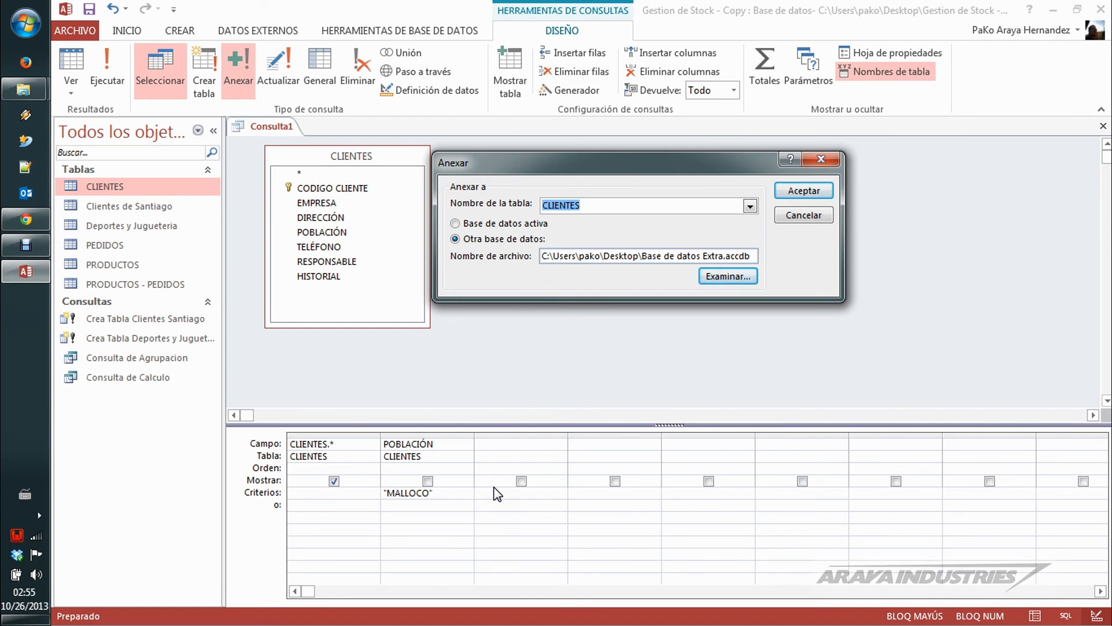
pyautogui.click(802, 192)
# Step: Try to run the append query, and delete the CLIENTES.* and POBLACIÓN columns from the design grid
pyautogui.click(107, 52)
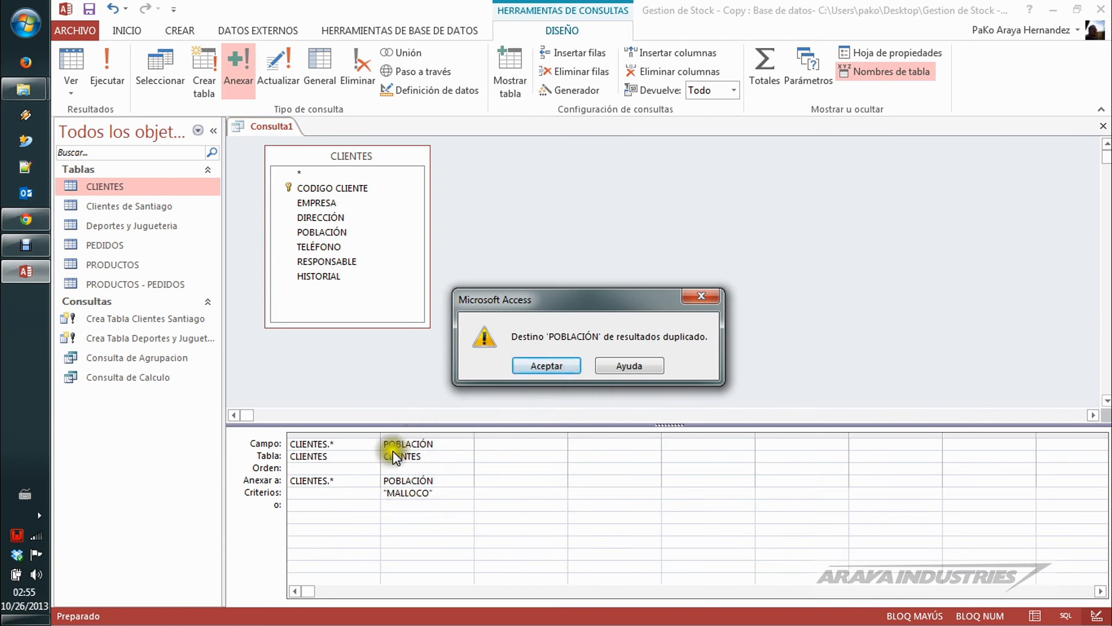
pyautogui.click(561, 366)
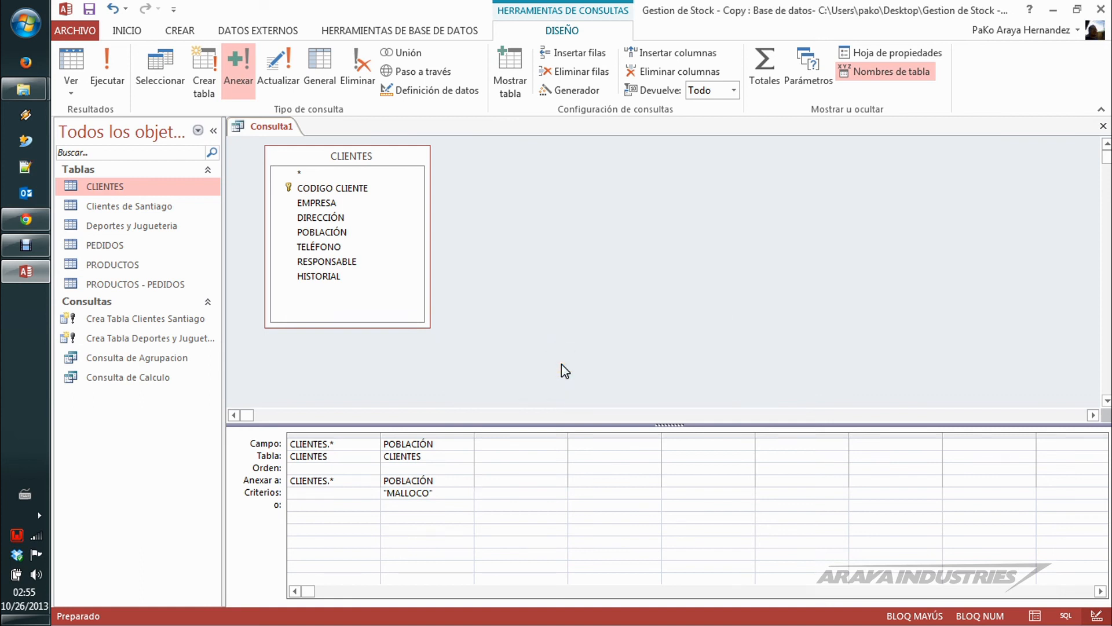
pyautogui.moveTo(337, 434); pyautogui.dragTo(426, 438)
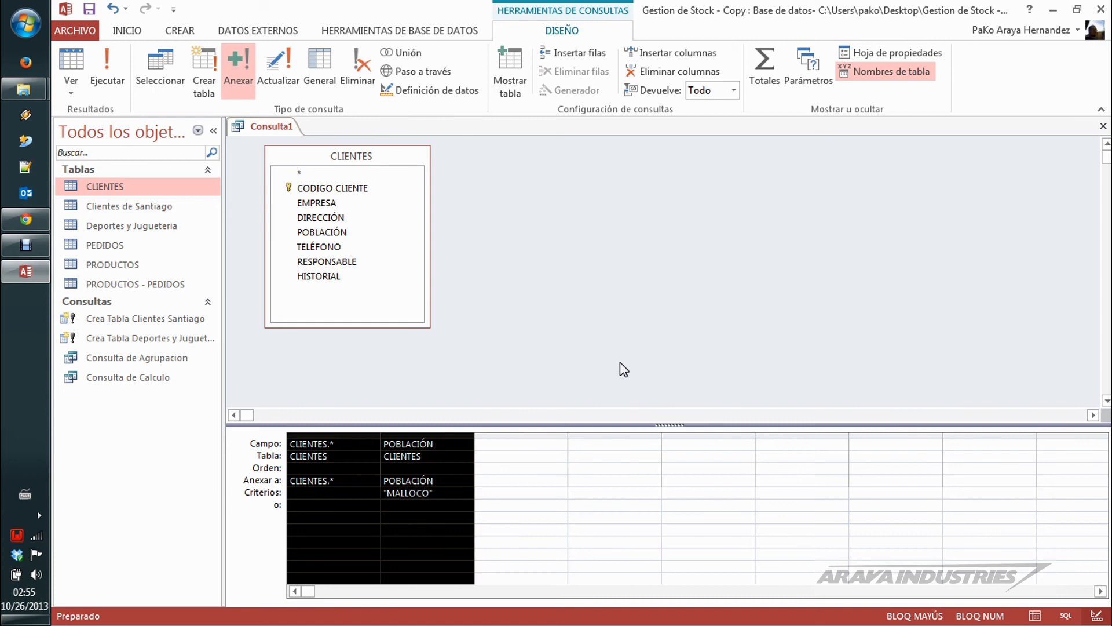
pyautogui.press('Delete')
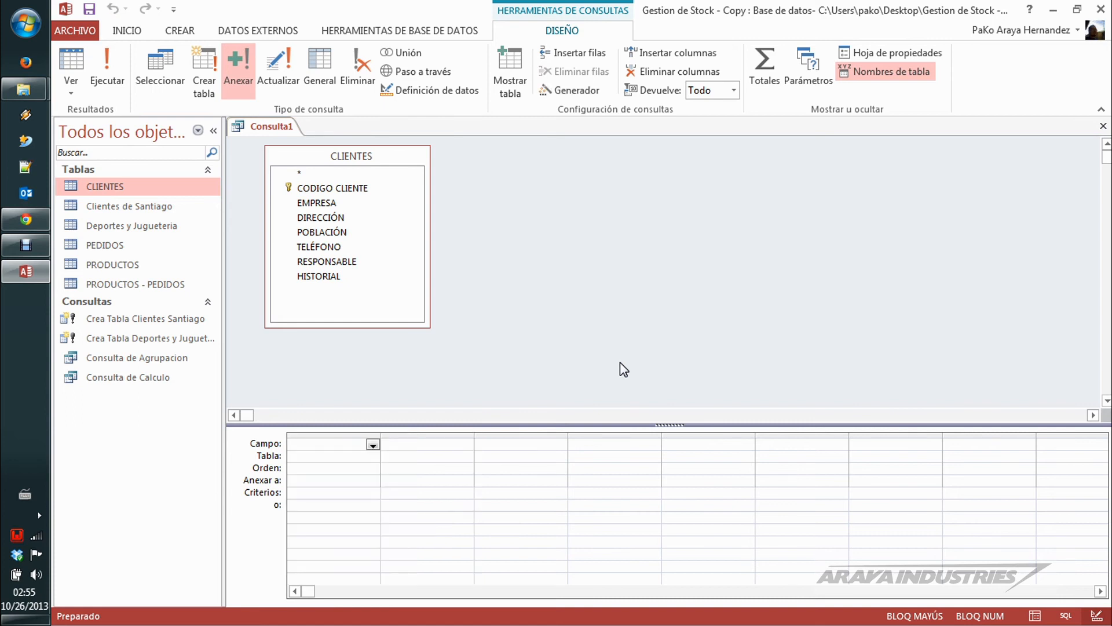
# Step: Add the CLIENTES fields individually to the grid: CODIGO CLIENTE, EMPRESA, DIRECCIÓN, POBLACIÓN, TELÉFONO, RESPONSABLE and HISTORIAL
pyautogui.click(371, 190)
pyautogui.doubleClick(367, 187)
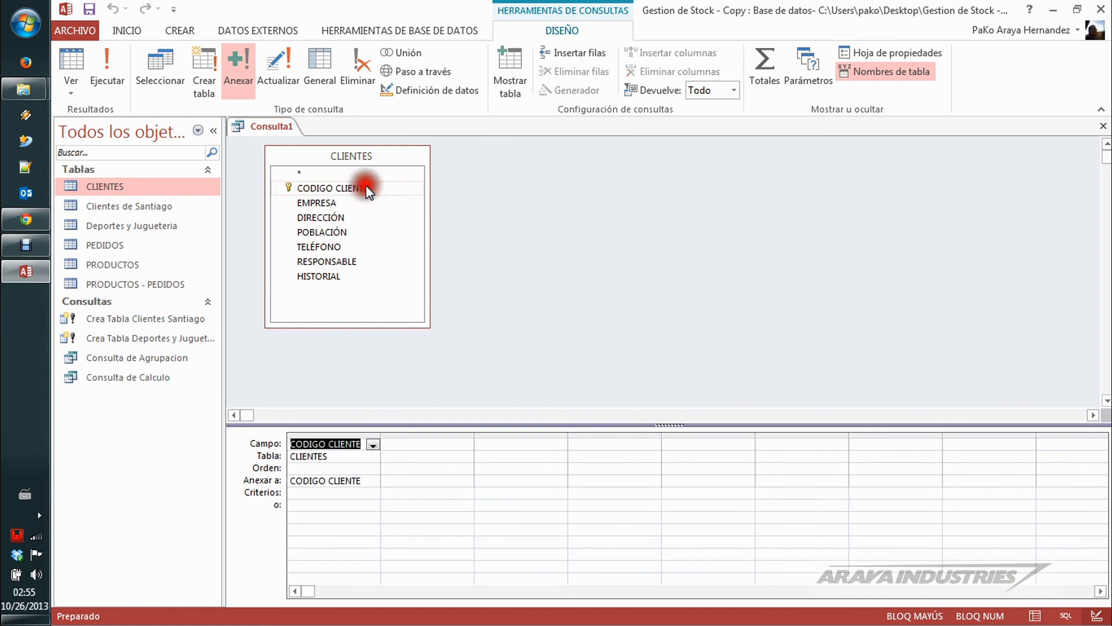
pyautogui.doubleClick(328, 201)
pyautogui.doubleClick(325, 215)
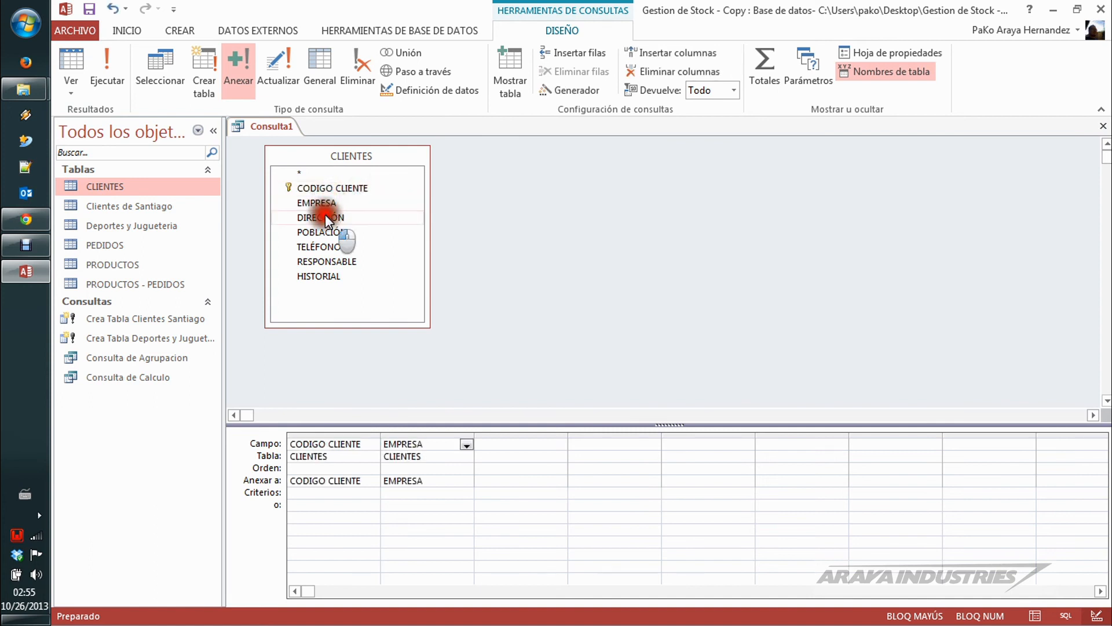
pyautogui.doubleClick(325, 232)
pyautogui.doubleClick(325, 245)
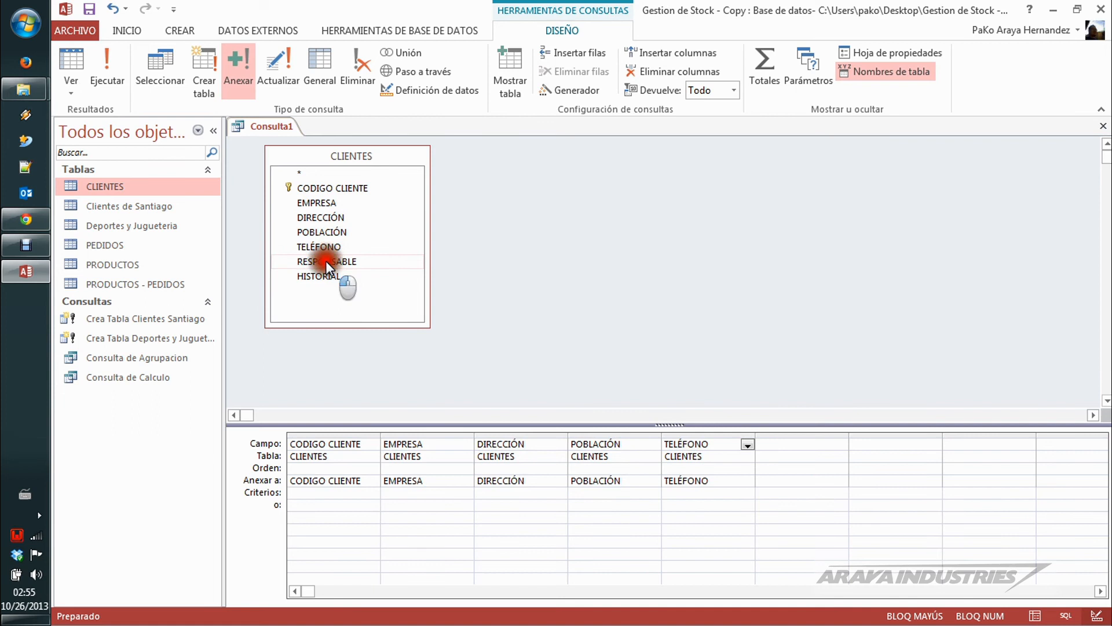
pyautogui.doubleClick(326, 261)
pyautogui.doubleClick(325, 277)
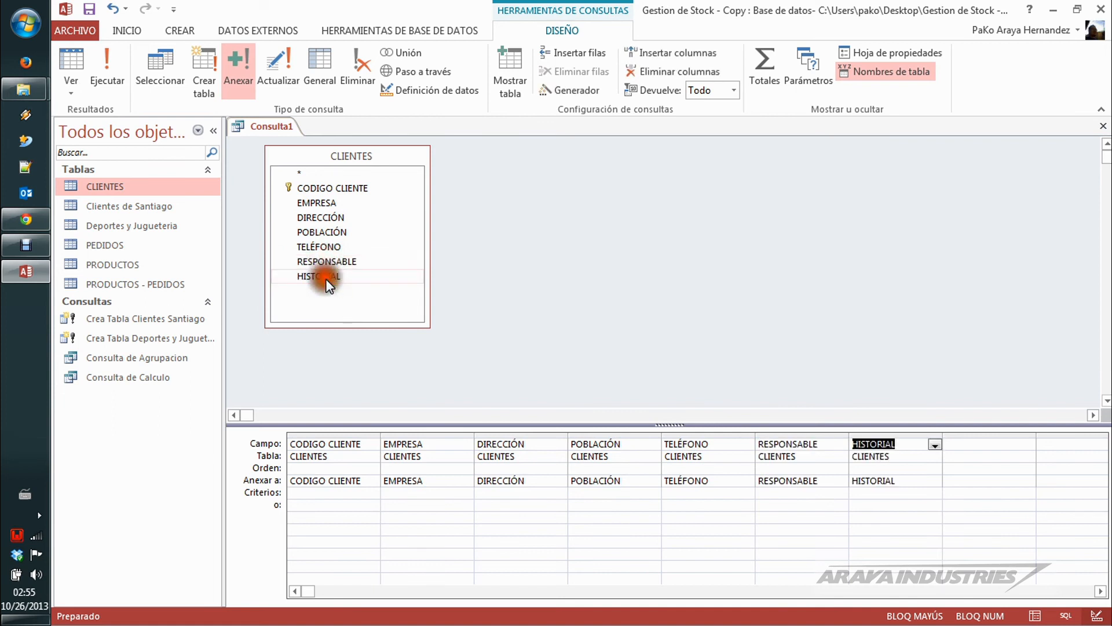
# Step: Set the criterion for the POBLACIÓN field to MALLOCO
pyautogui.click(614, 494)
pyautogui.write('M')
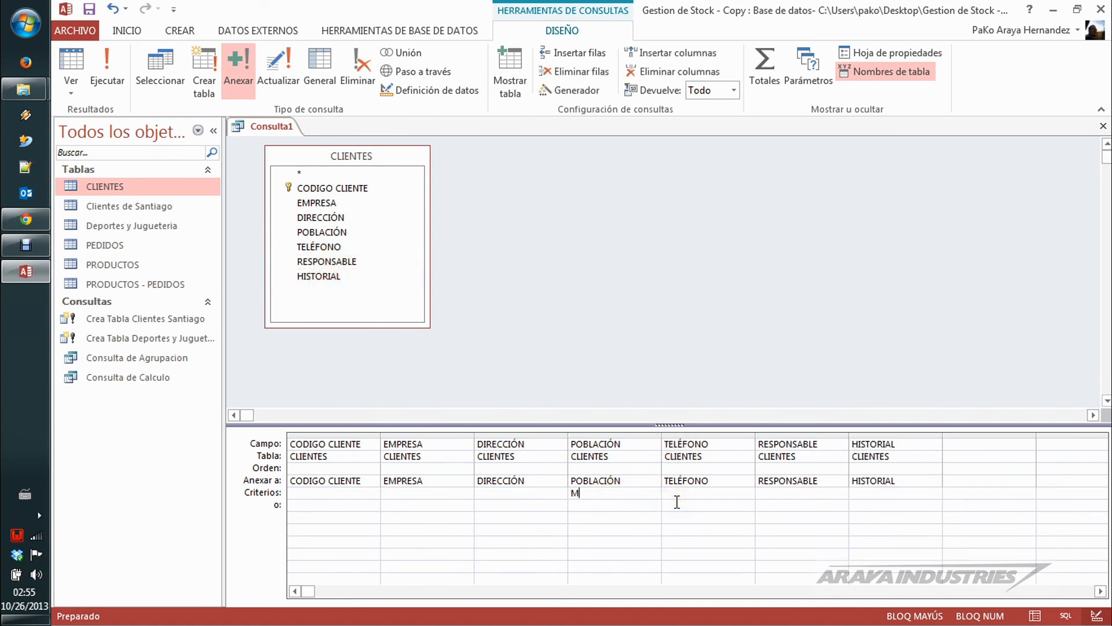
pyautogui.write('ALLOCO')
pyautogui.press('Tab')
# Step: Reconfirm CLIENTES in Base de datos Extra as the append destination, then run the query and approve appending the rows
pyautogui.click(238, 63)
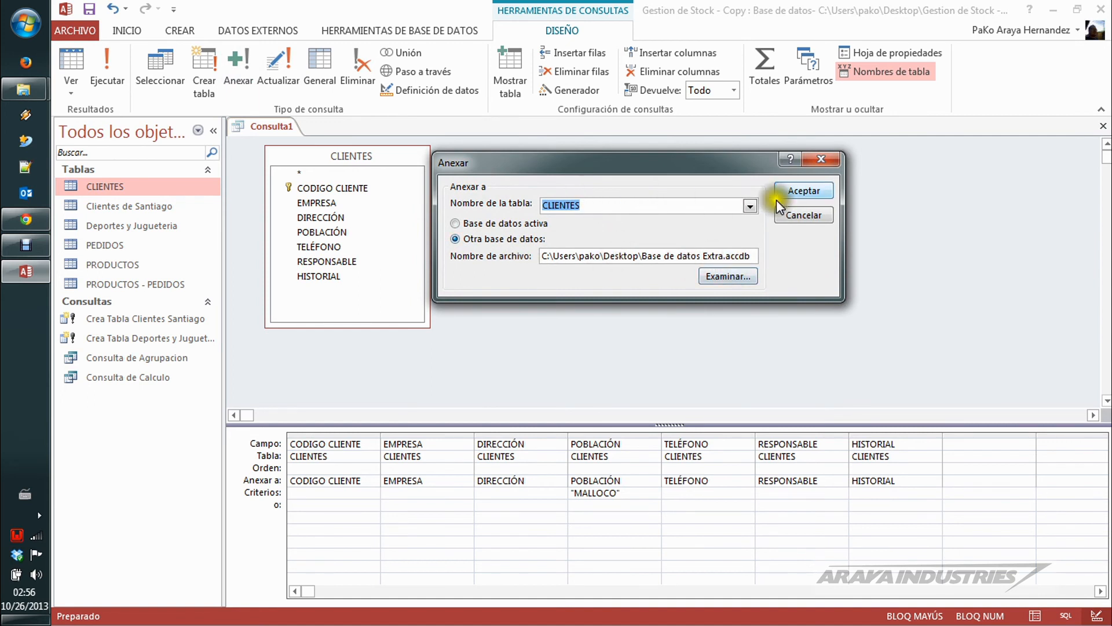
pyautogui.click(811, 192)
pyautogui.click(107, 64)
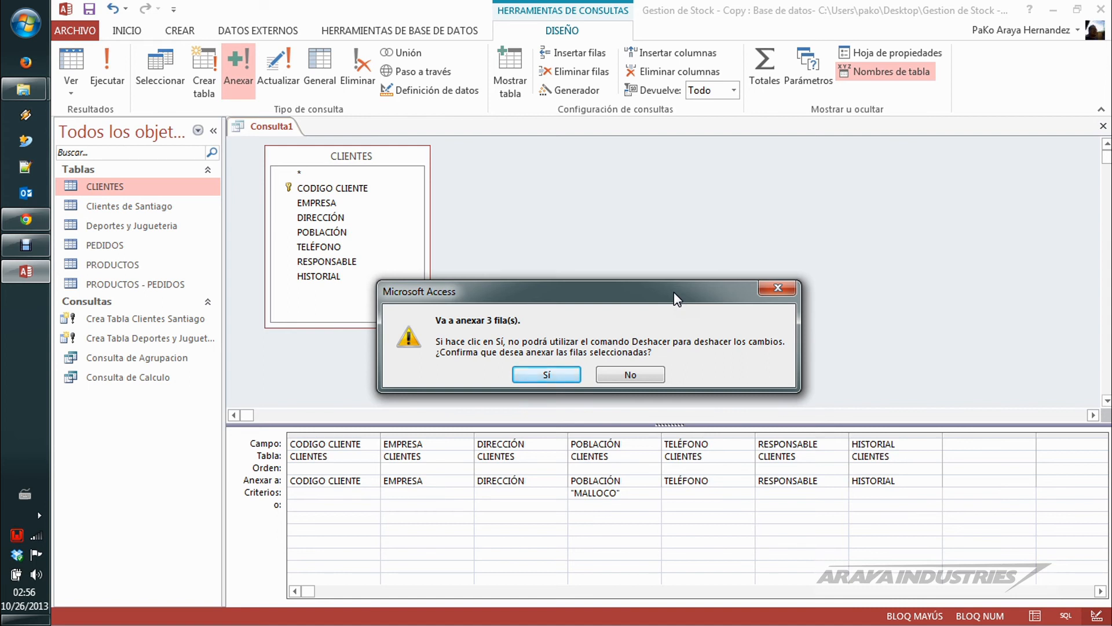
pyautogui.click(565, 374)
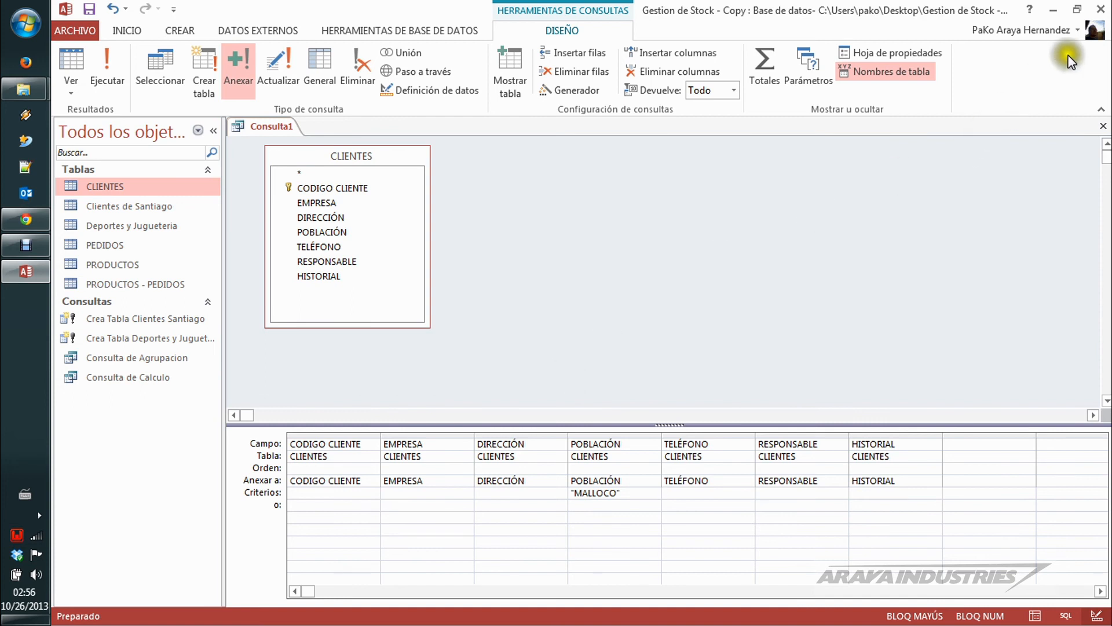
# Step: Close the database without saving the query and open the CLIENTES table in Base de datos Extra
pyautogui.click(1100, 10)
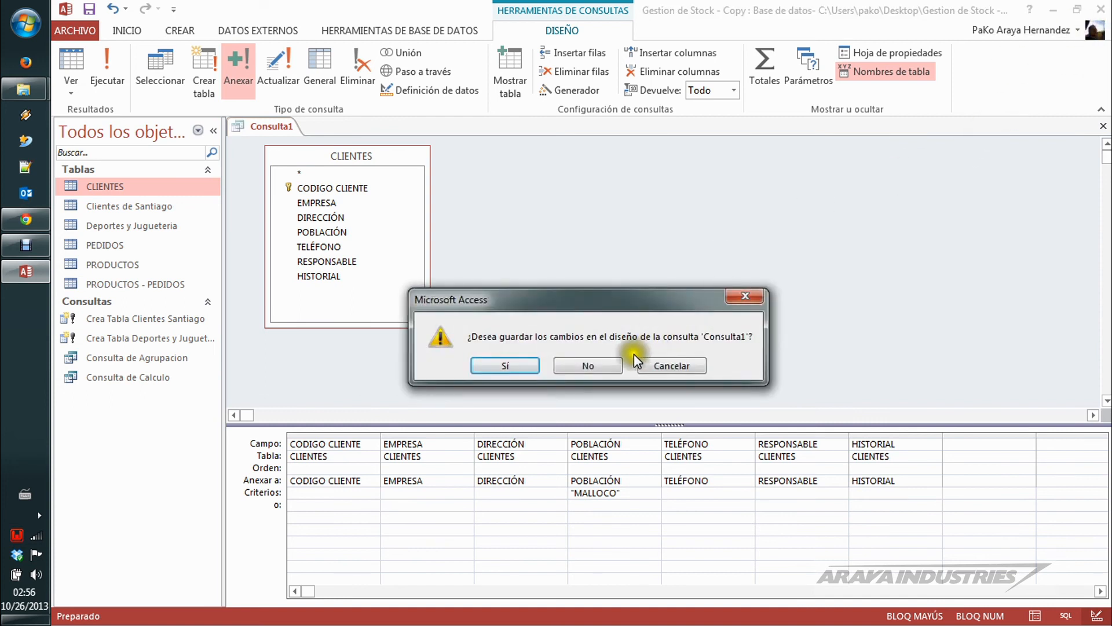
pyautogui.click(614, 364)
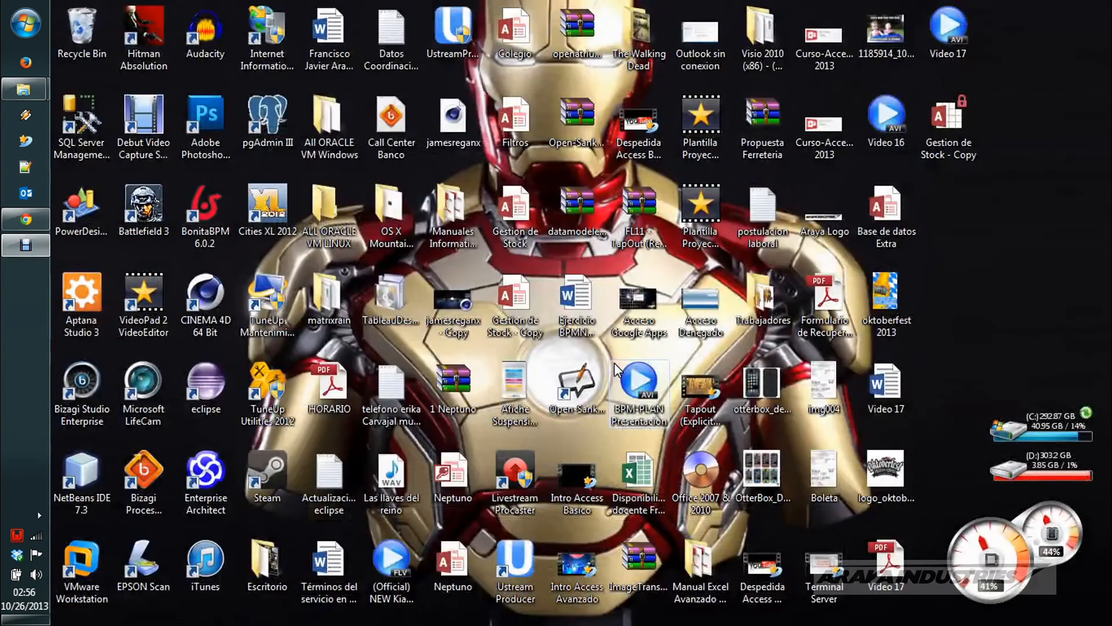
pyautogui.doubleClick(886, 209)
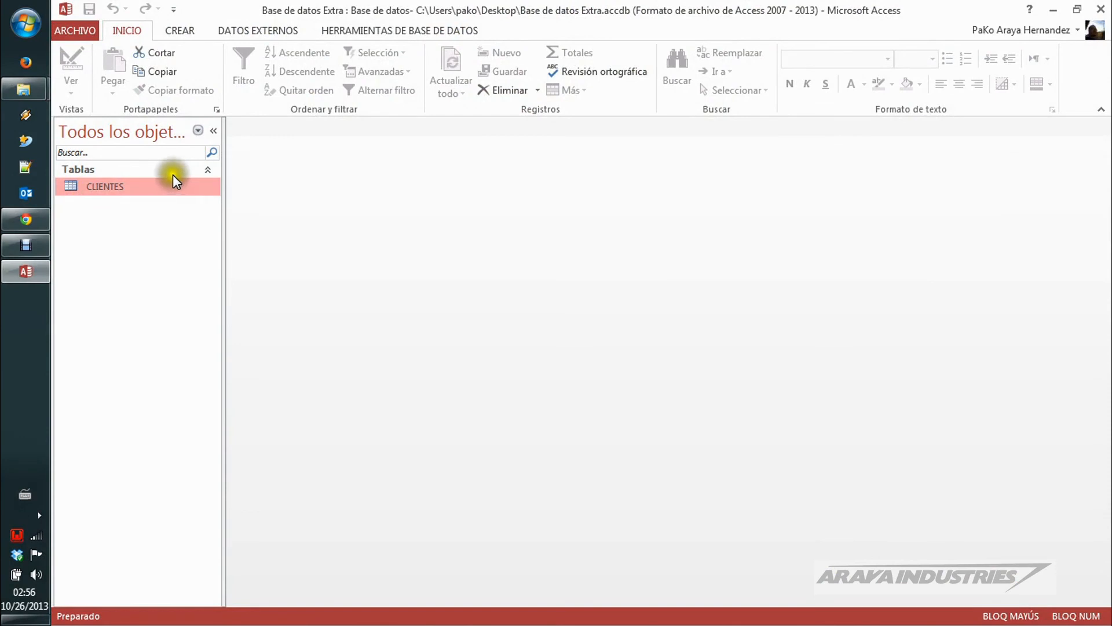
pyautogui.click(105, 188)
pyautogui.doubleClick(104, 189)
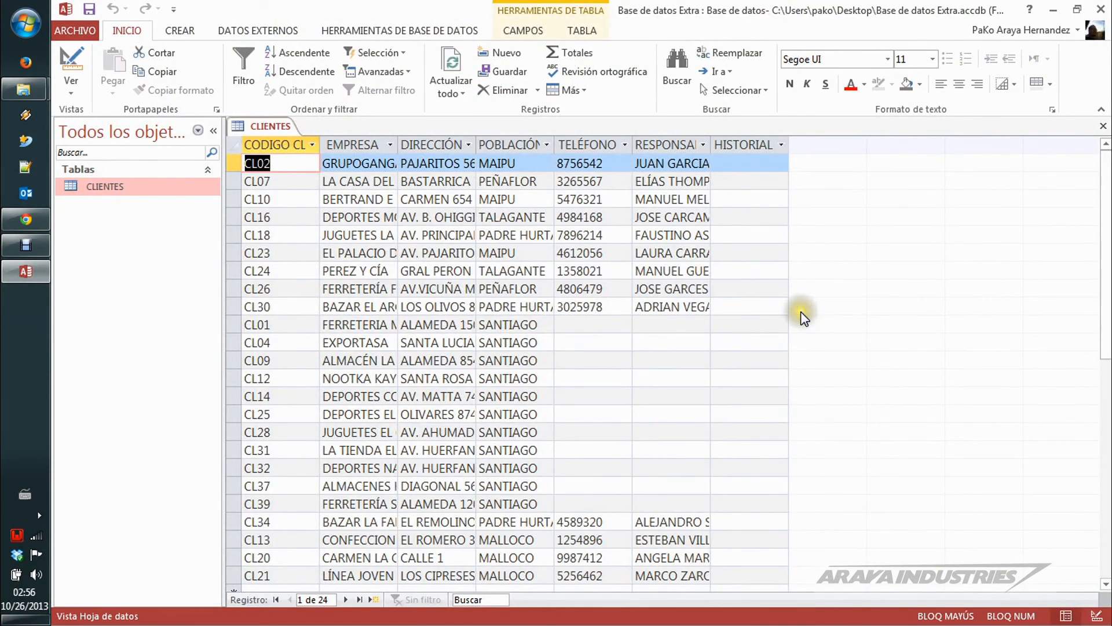
# Step: Check the end of the CLIENTES table for the appended MALLOCO records and select the CL13, CL20 and CL21 rows
pyautogui.scroll(-4, 841, 320)
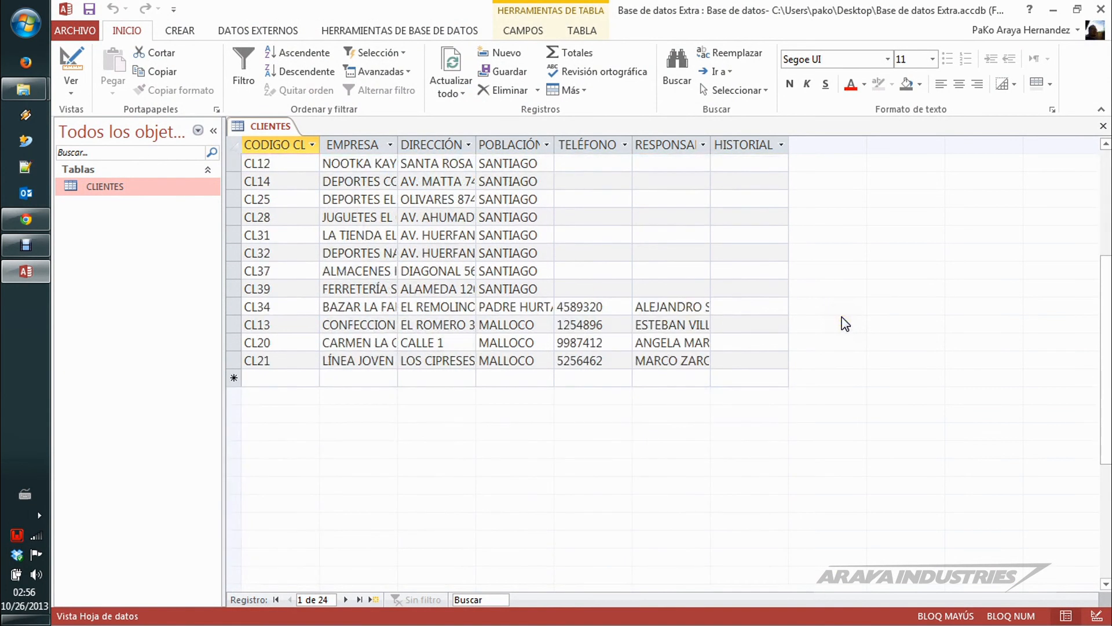
pyautogui.moveTo(234, 323); pyautogui.dragTo(235, 360)
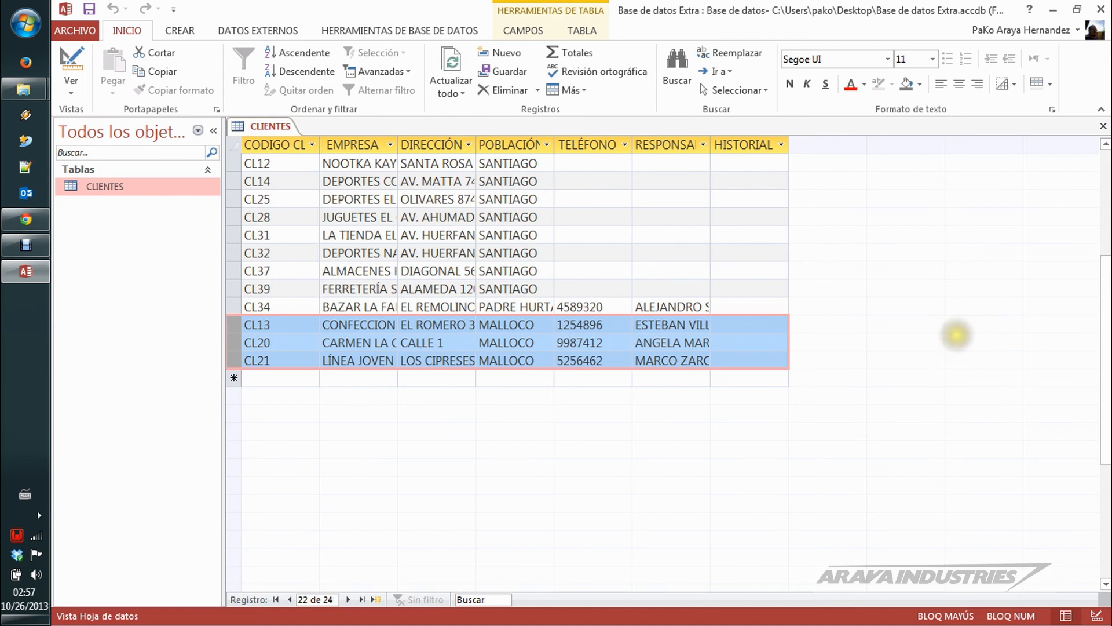
pyautogui.scroll(4, 956, 335)
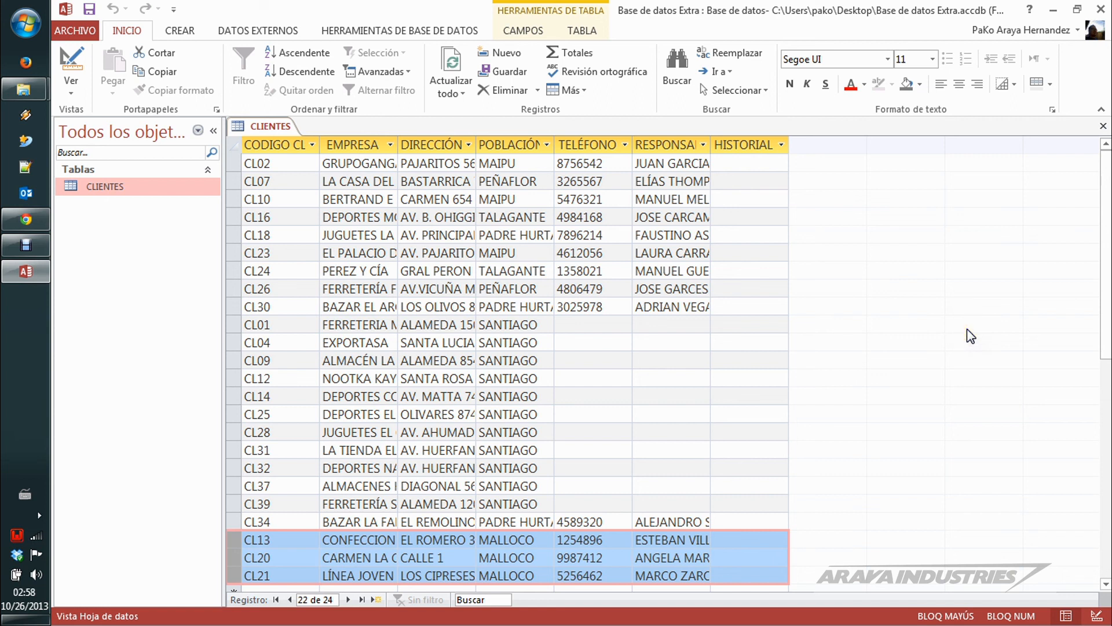
pyautogui.click(25, 219)
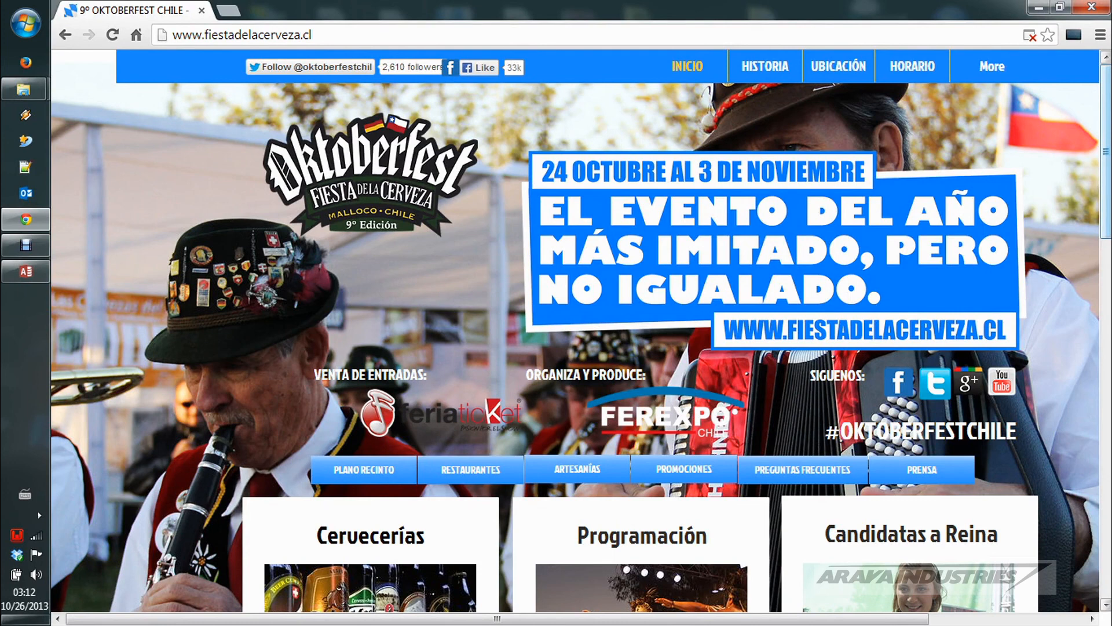
pyautogui.moveTo(1108, 173)
pyautogui.mouseDown()
pyautogui.moveTo(1108, 184)
pyautogui.moveTo(1107, 173)
pyautogui.mouseUp()
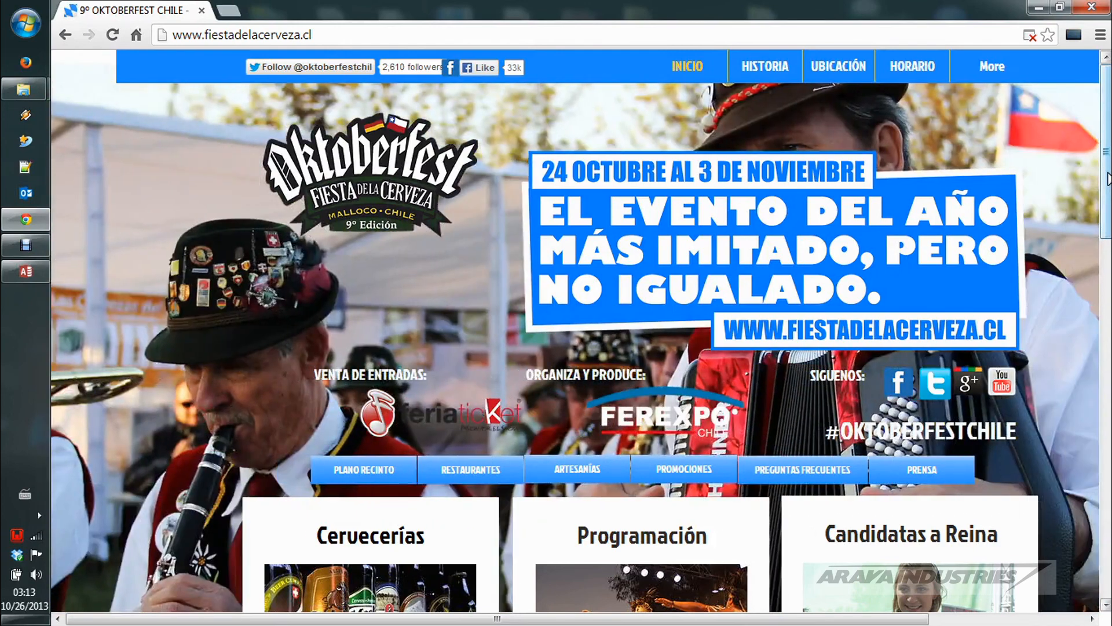
pyautogui.moveTo(1106, 179); pyautogui.dragTo(1102, 502)
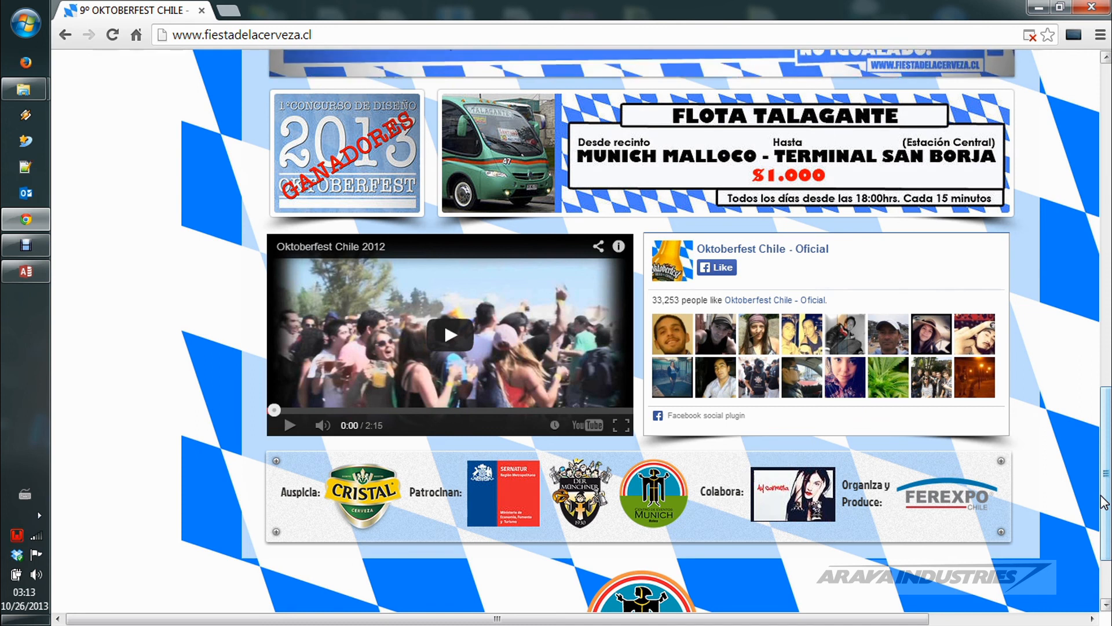
pyautogui.scroll(-2, 1107, 484)
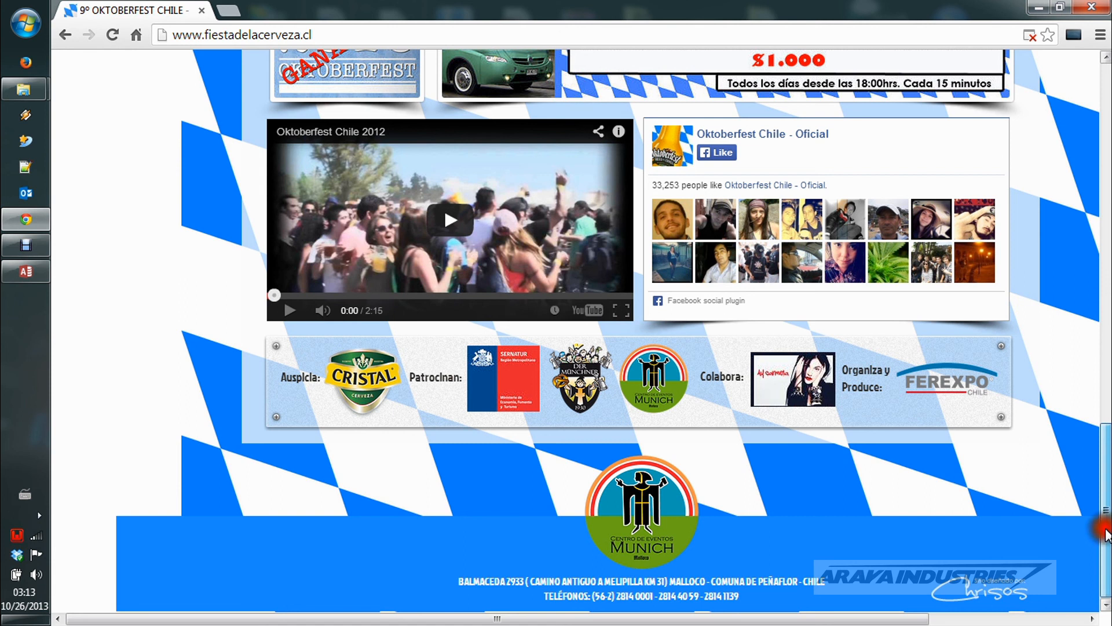
pyautogui.moveTo(1106, 533); pyautogui.dragTo(1107, 155)
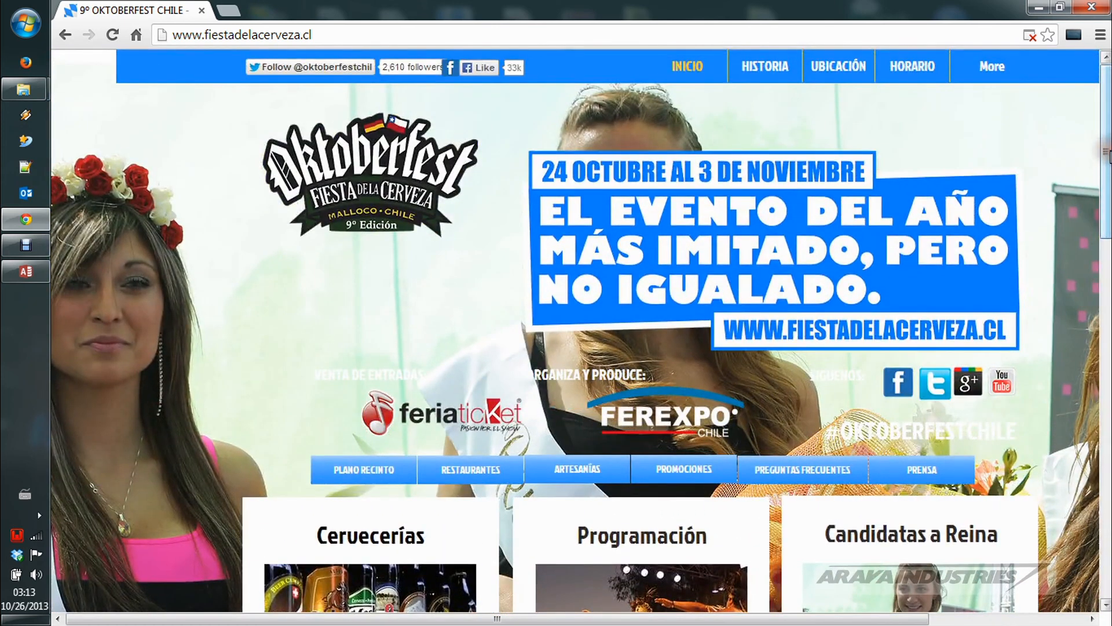
pyautogui.click(1107, 152)
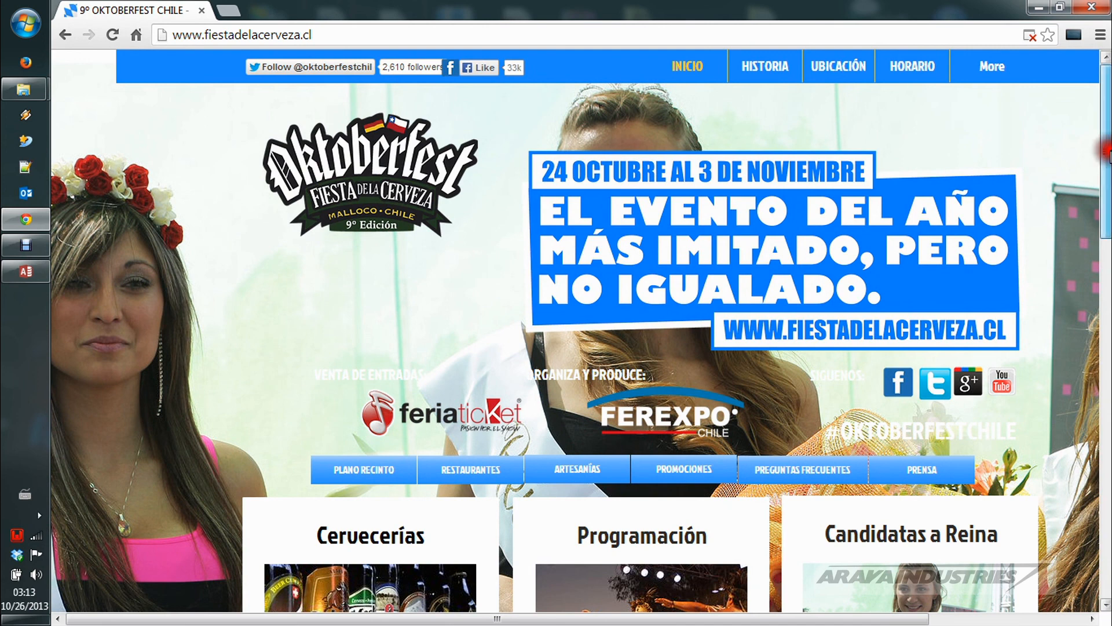
pyautogui.moveTo(1107, 152); pyautogui.dragTo(1103, 428)
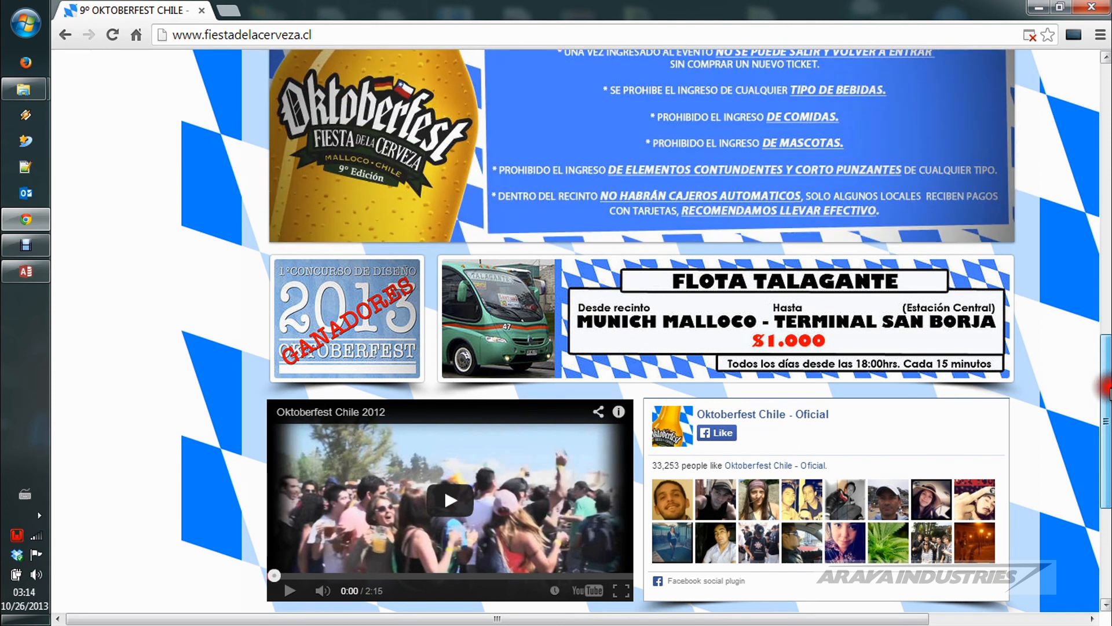
pyautogui.moveTo(1110, 387); pyautogui.dragTo(1108, 115)
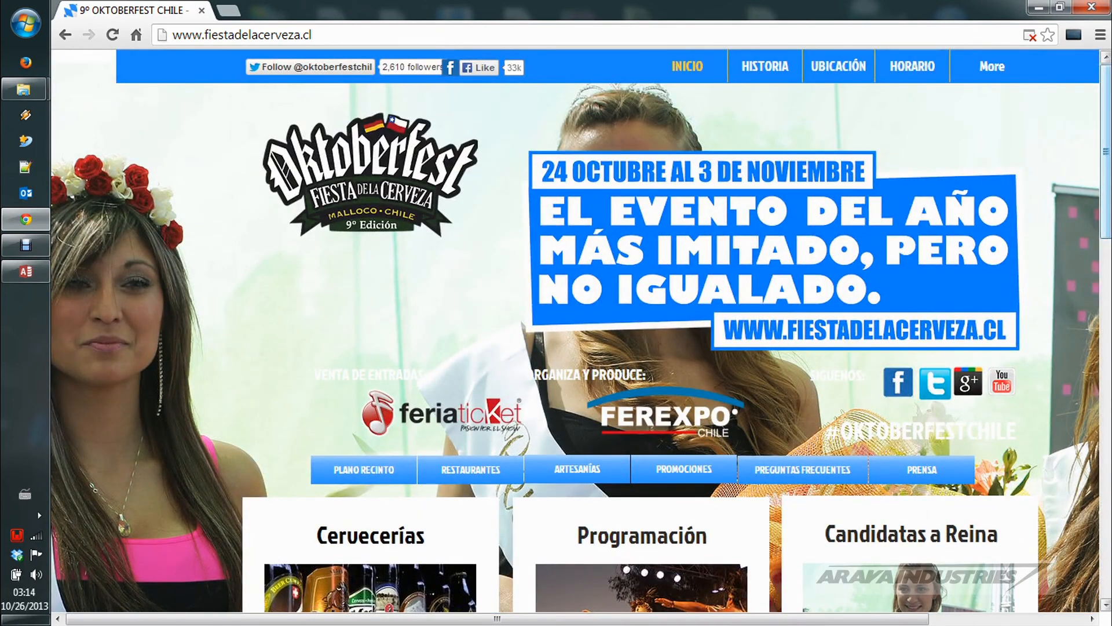